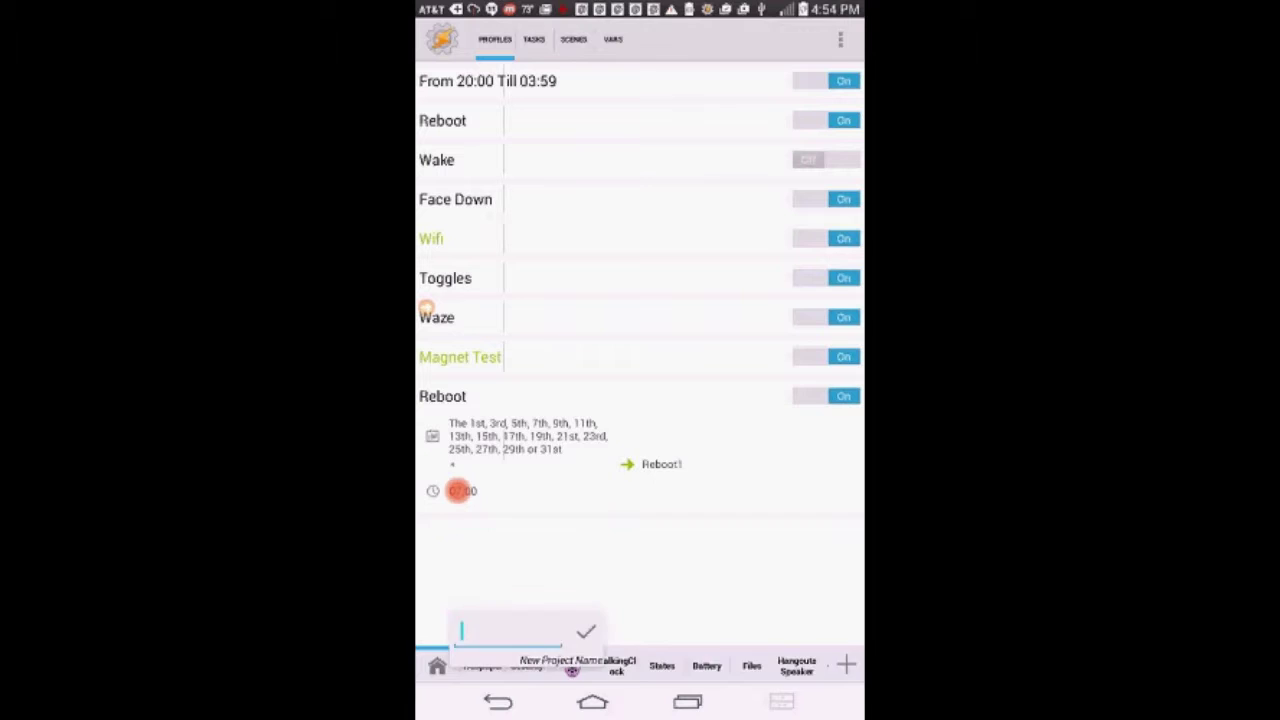
# Step: Name the new Tasker project 'Missed Calls' and confirm it
pyautogui.write('Mis')
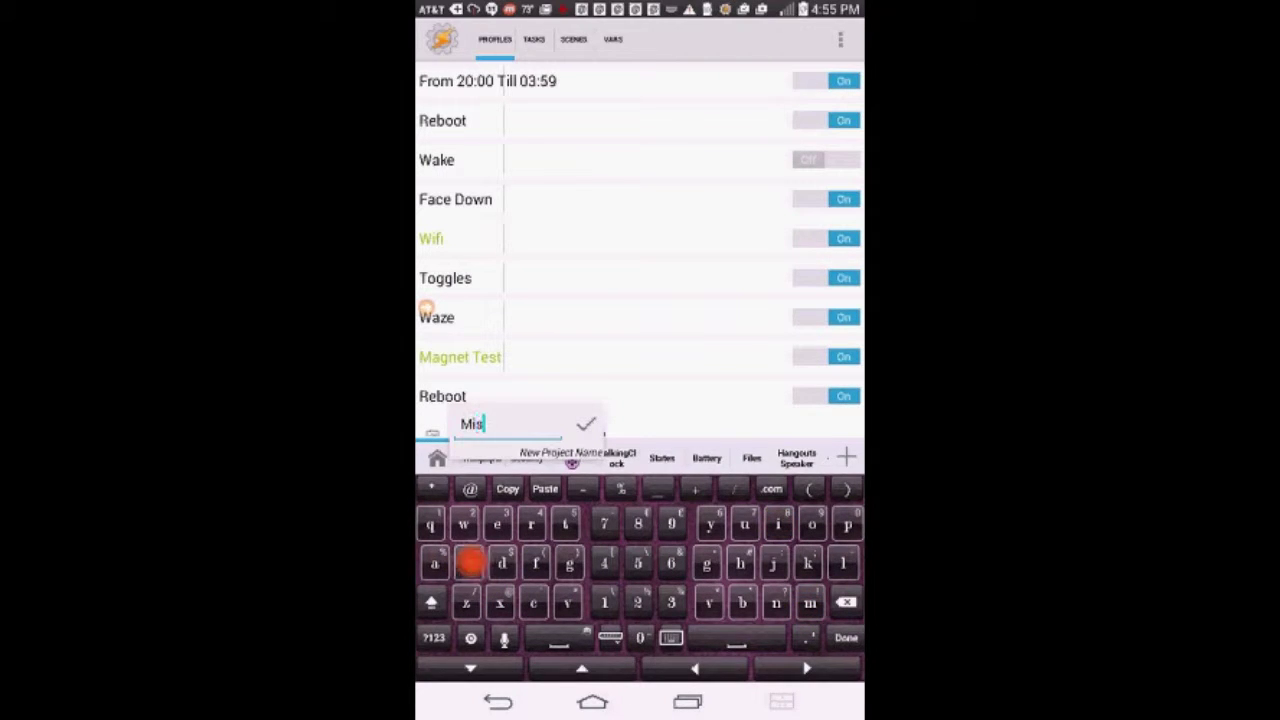
pyautogui.write('sed')
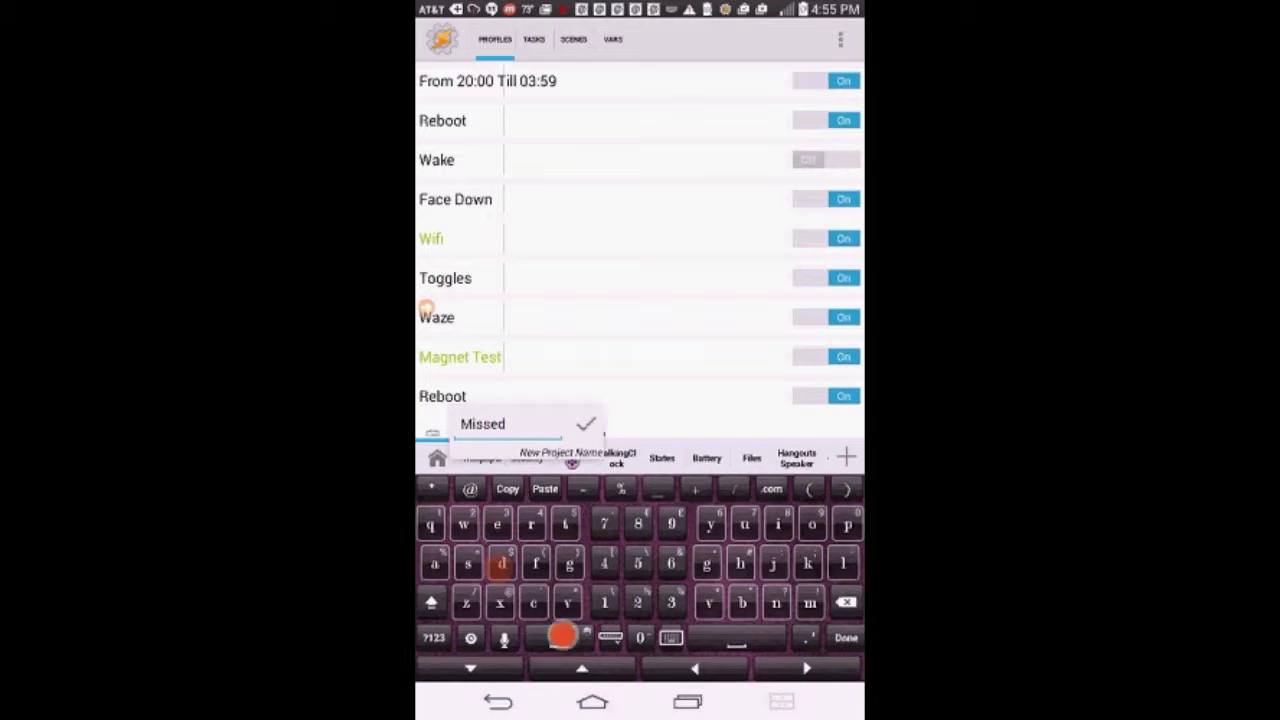
pyautogui.write(' Ca')
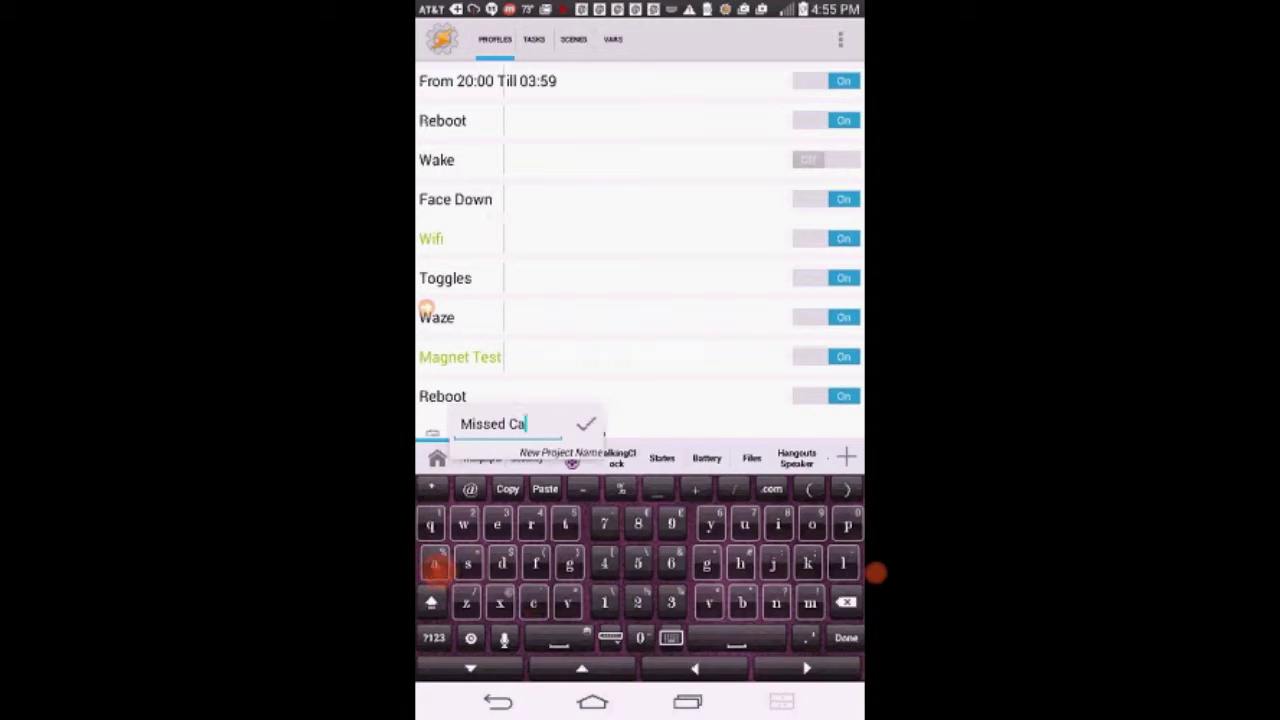
pyautogui.write('ll')
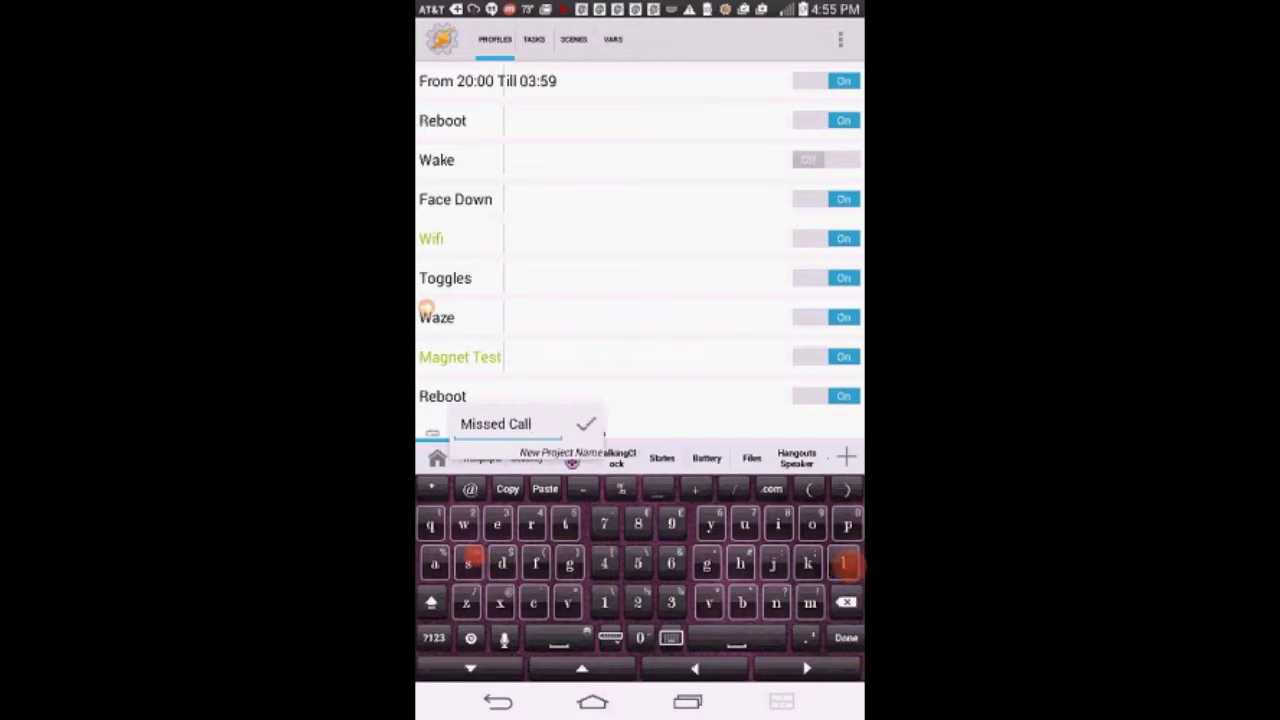
pyautogui.write('s')
pyautogui.click(586, 424)
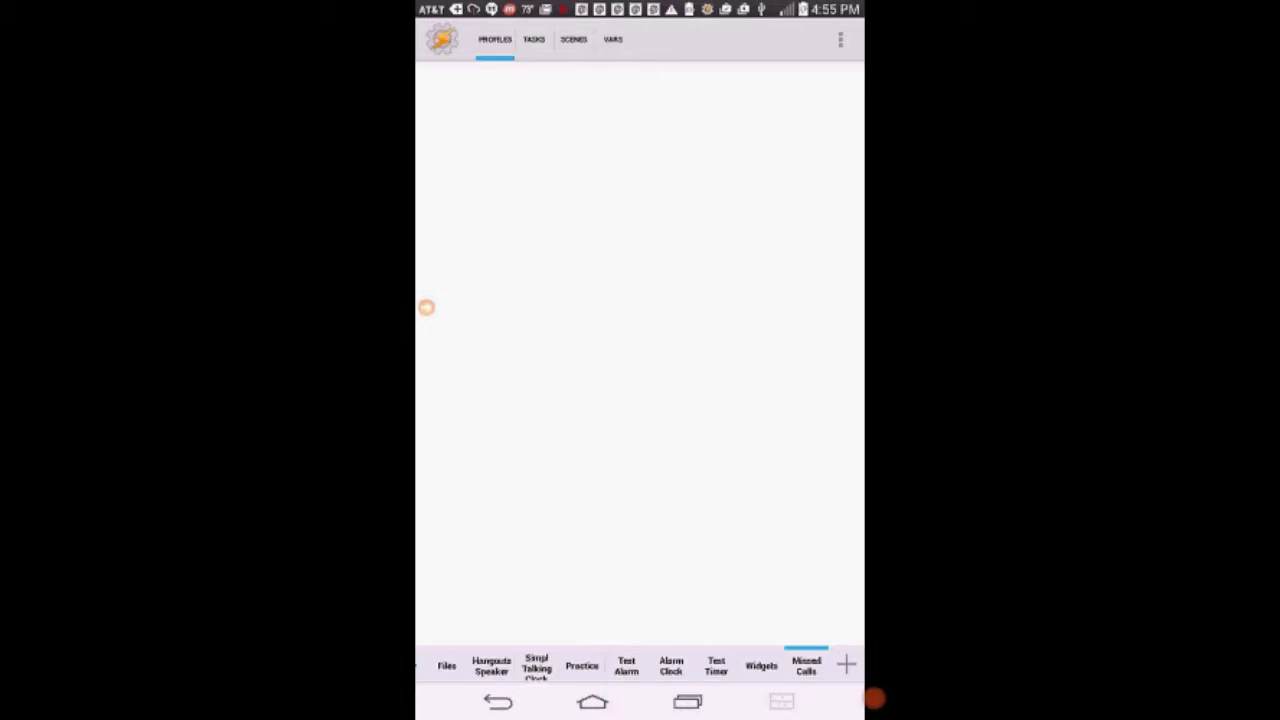
# Step: Add a profile named 'Missed Calls' to the project, bringing up the context type choices
pyautogui.click(848, 666)
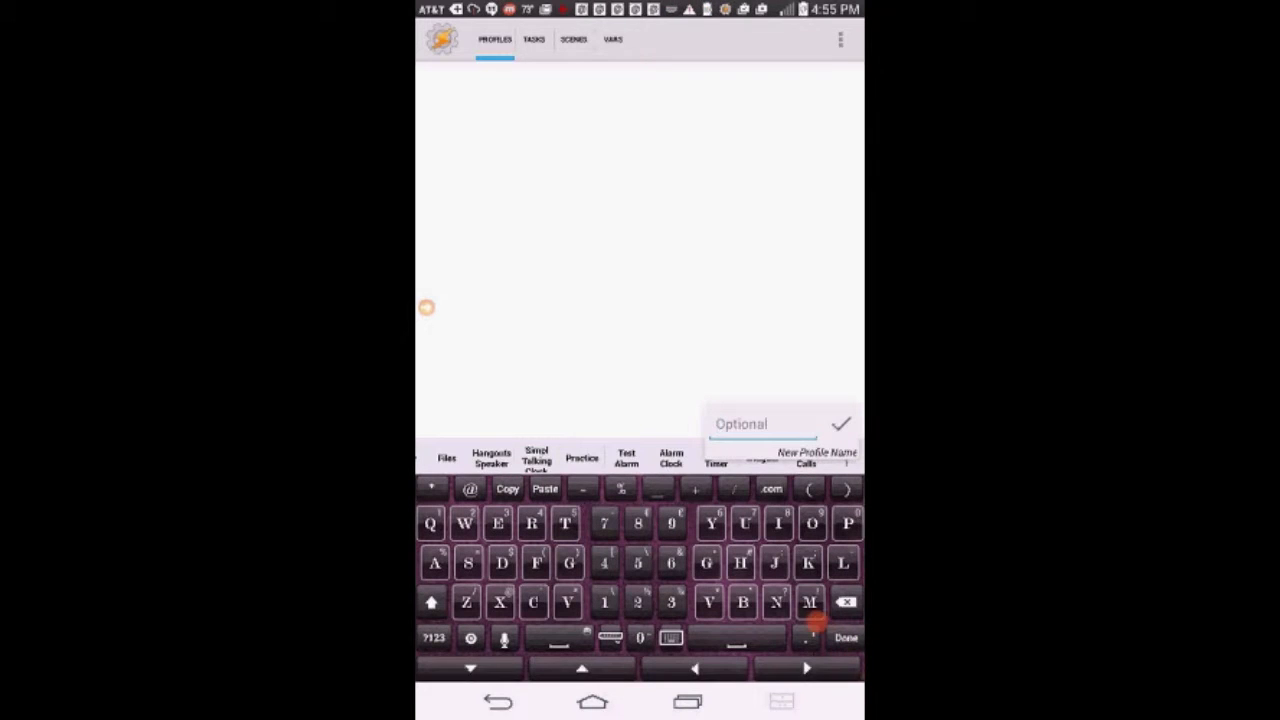
pyautogui.write('Mi')
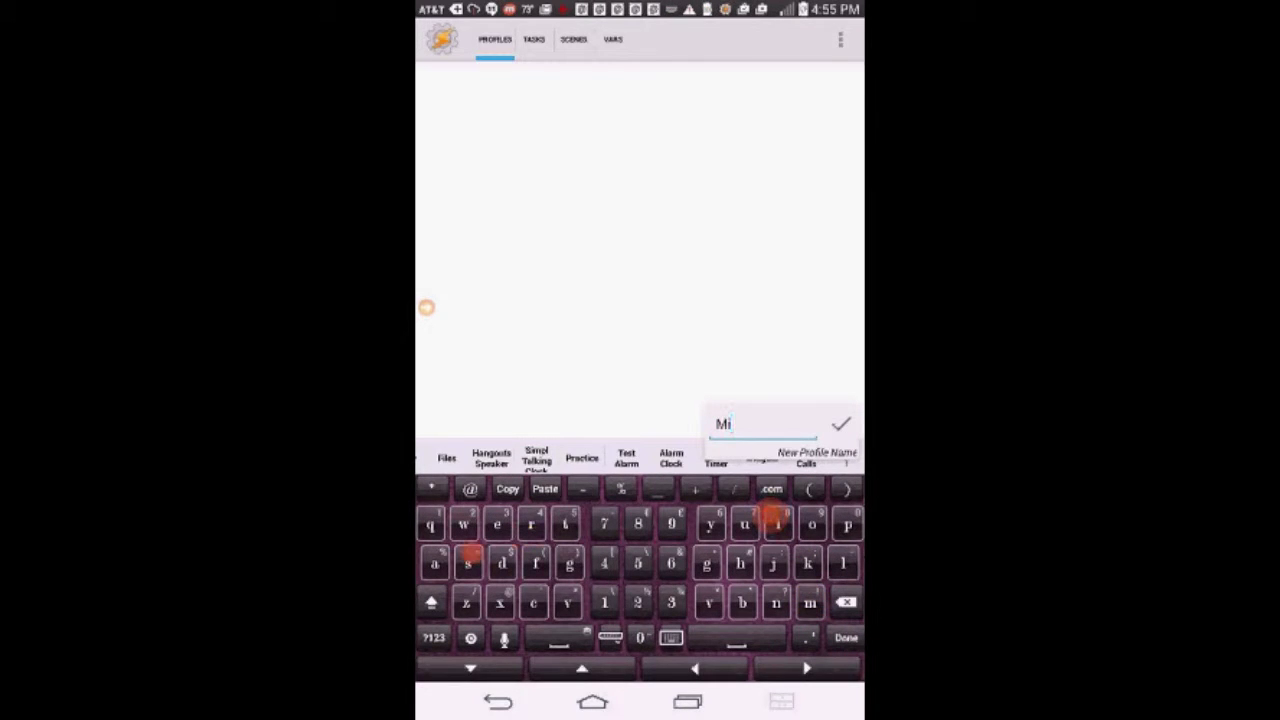
pyautogui.write('ssed')
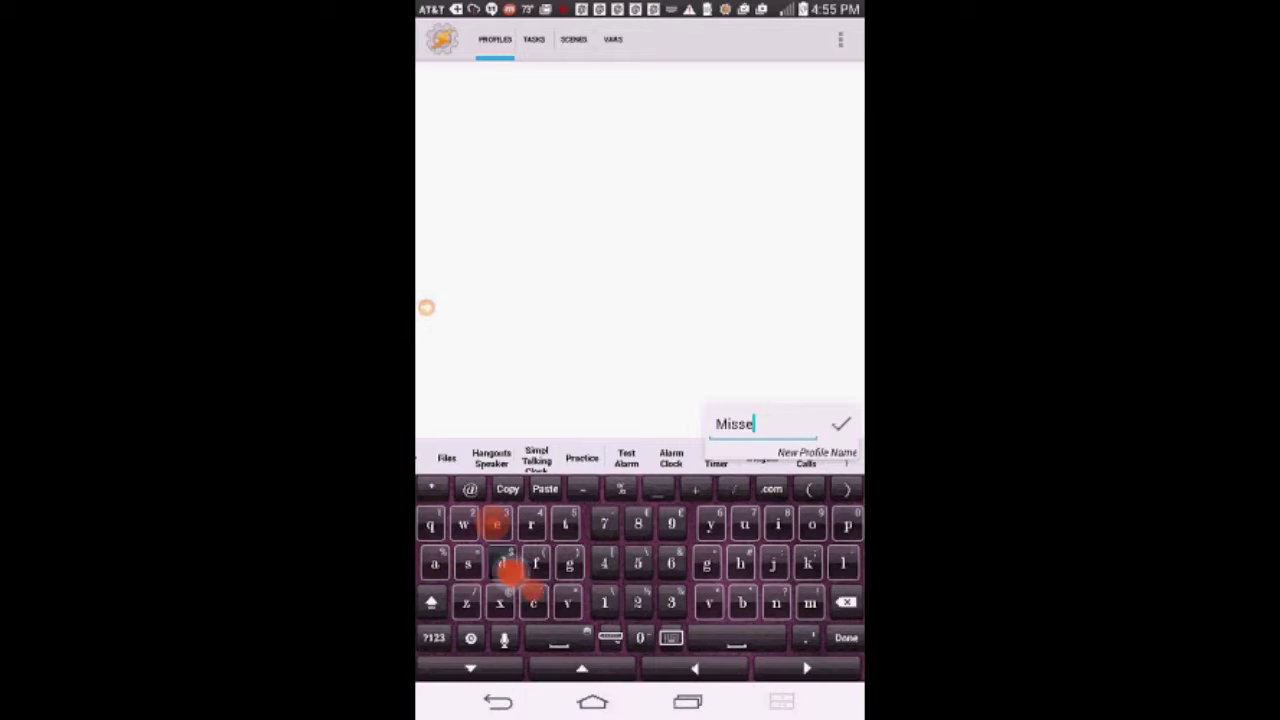
pyautogui.write(' C')
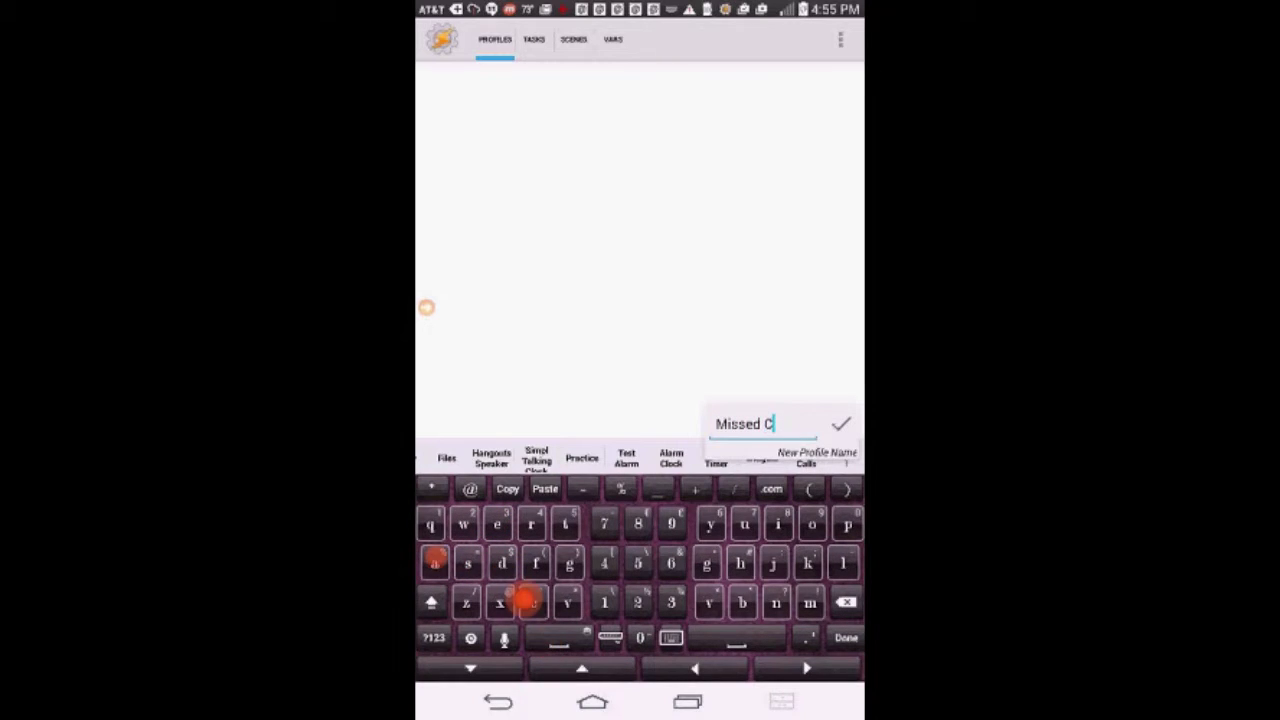
pyautogui.write('all')
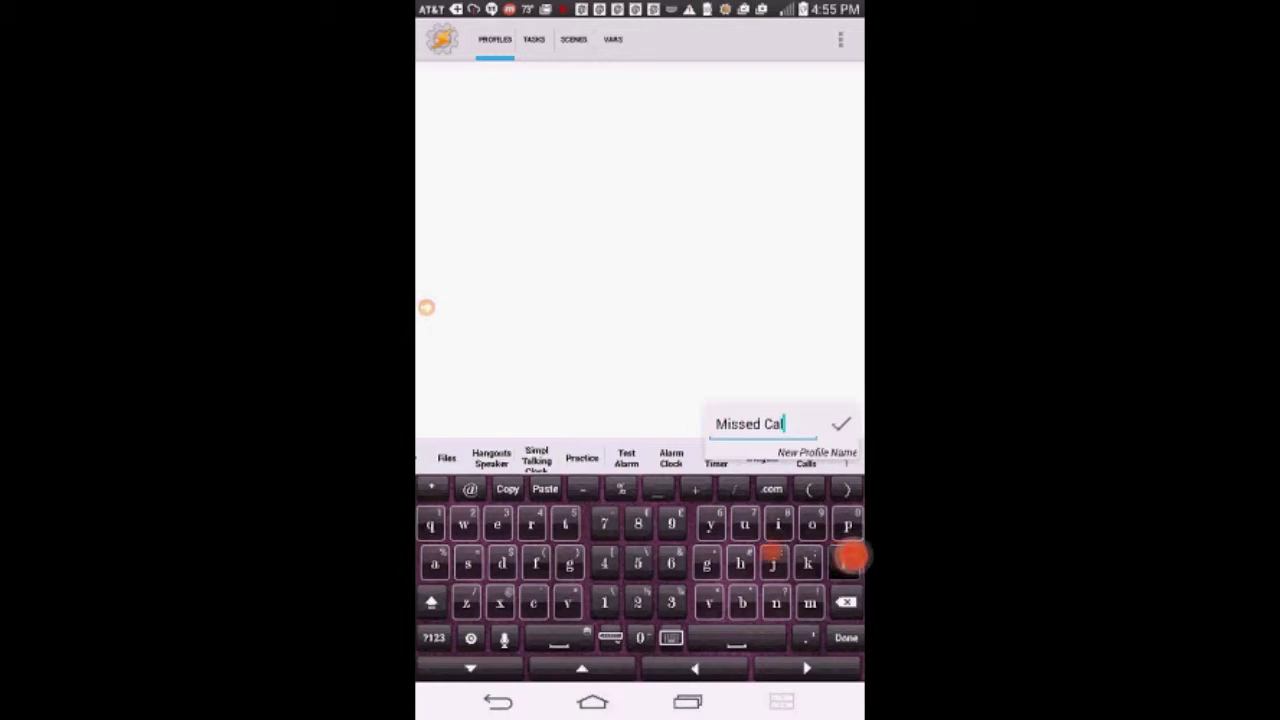
pyautogui.write('s')
pyautogui.click(841, 424)
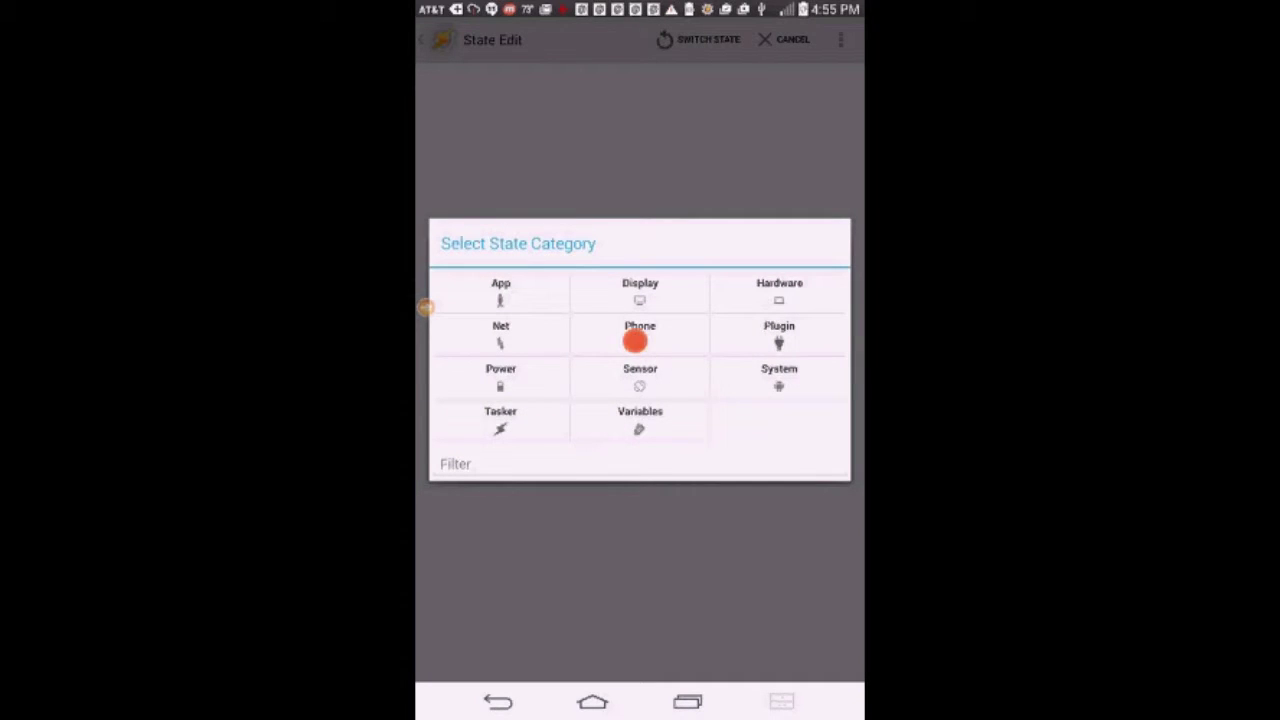
# Step: Set the profile's trigger to the Phone > Missed Call state with the Caller left empty
pyautogui.click(768, 302)
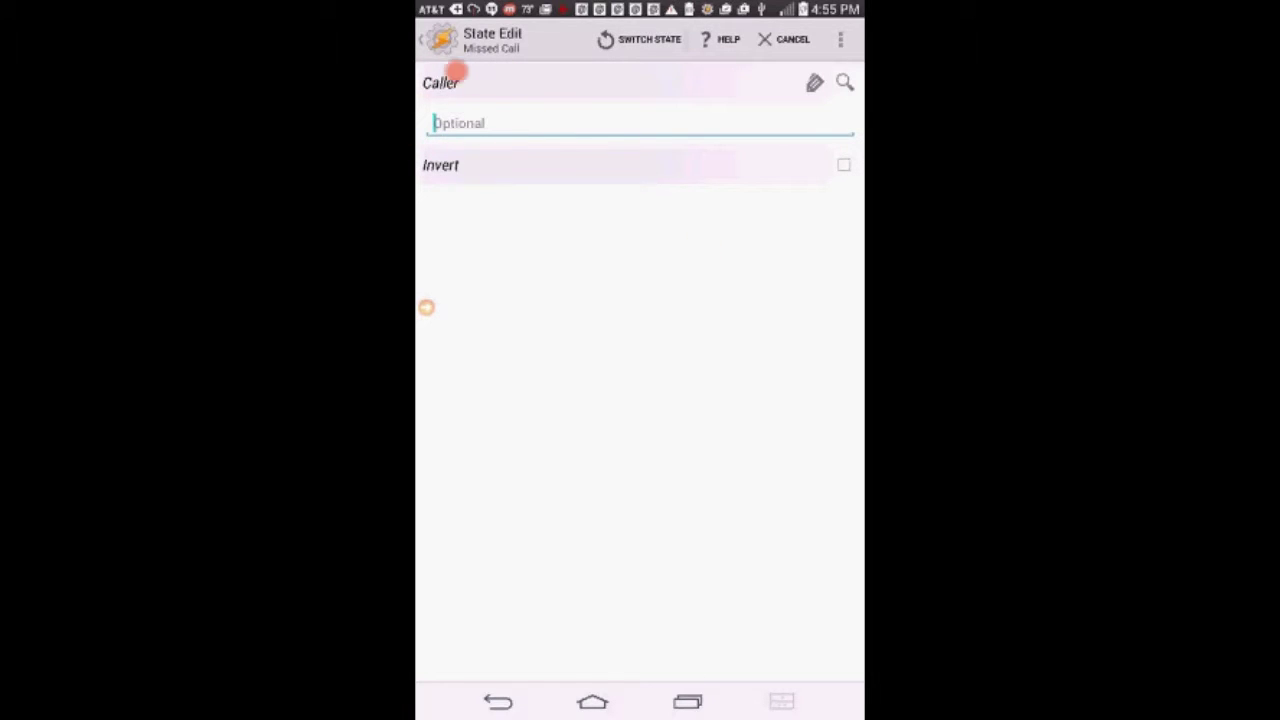
pyautogui.click(692, 125)
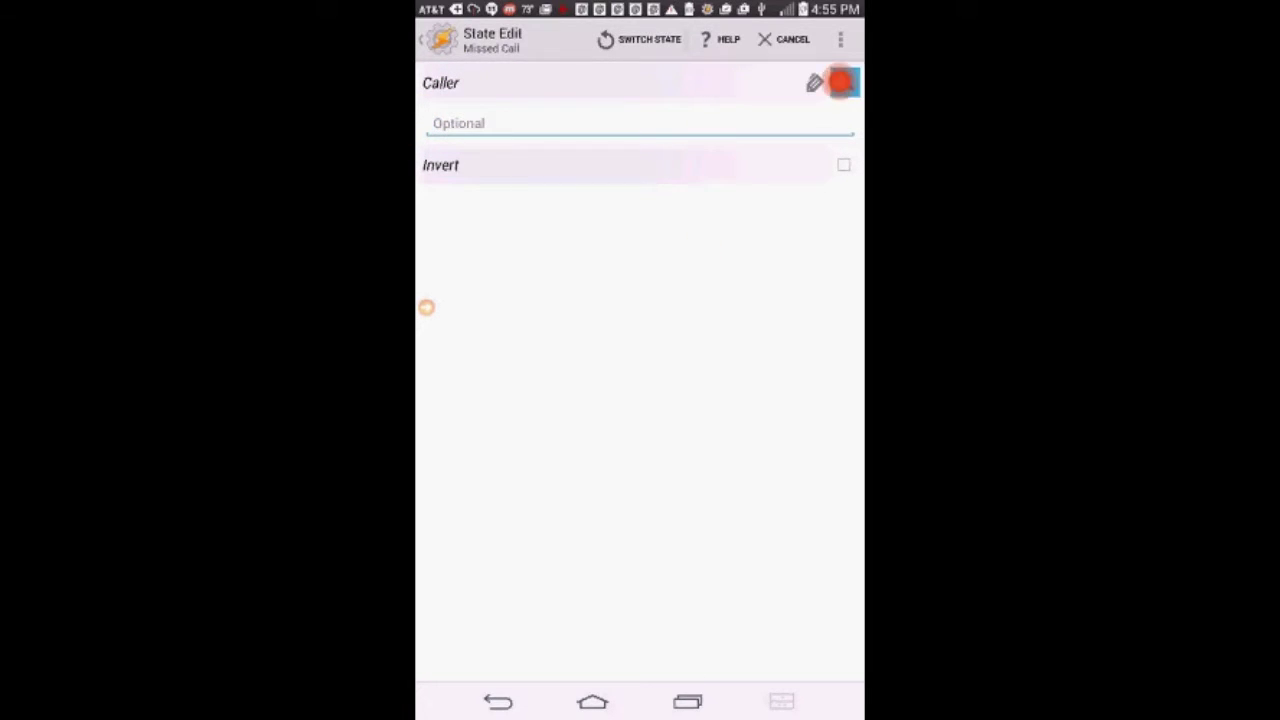
pyautogui.click(840, 83)
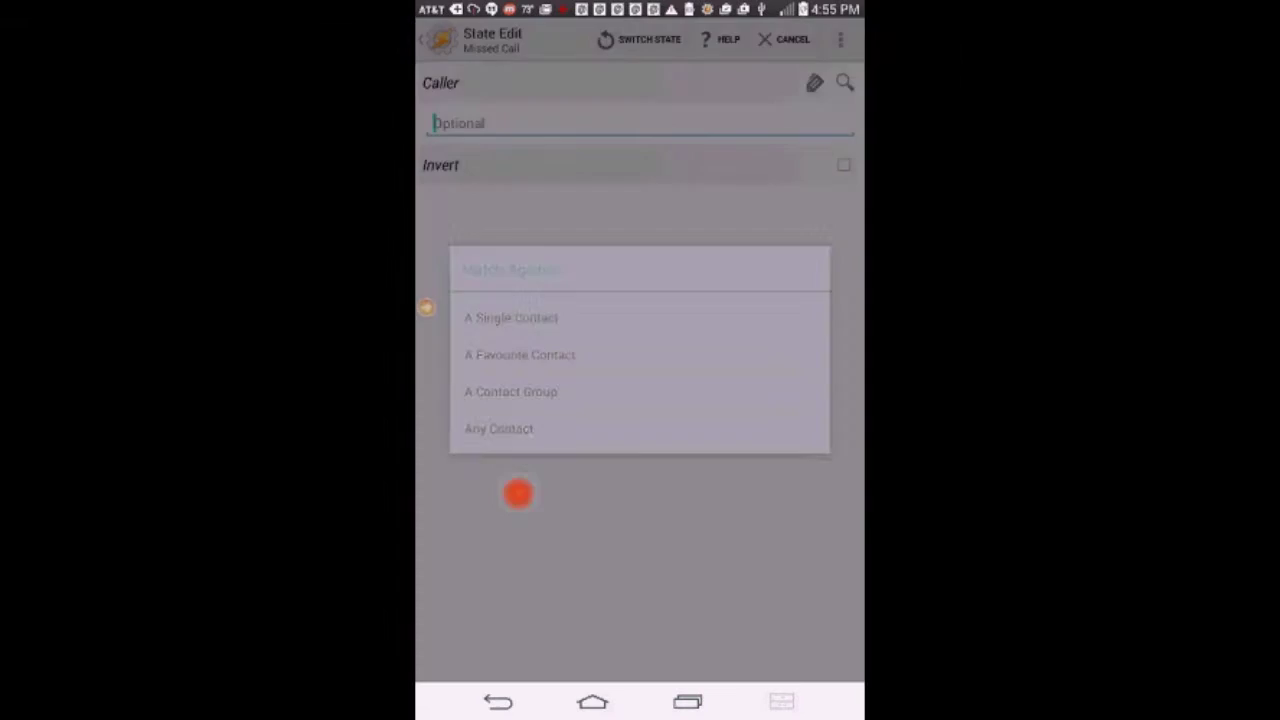
pyautogui.click(318, 705)
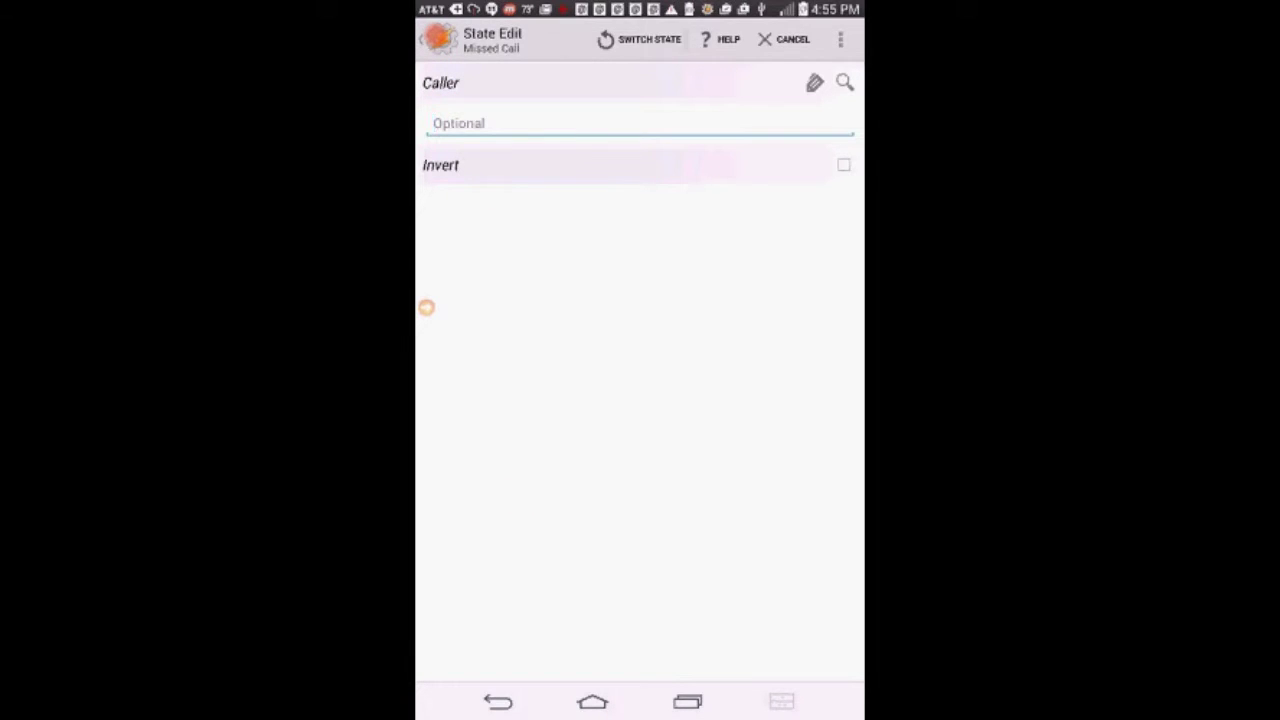
pyautogui.click(440, 38)
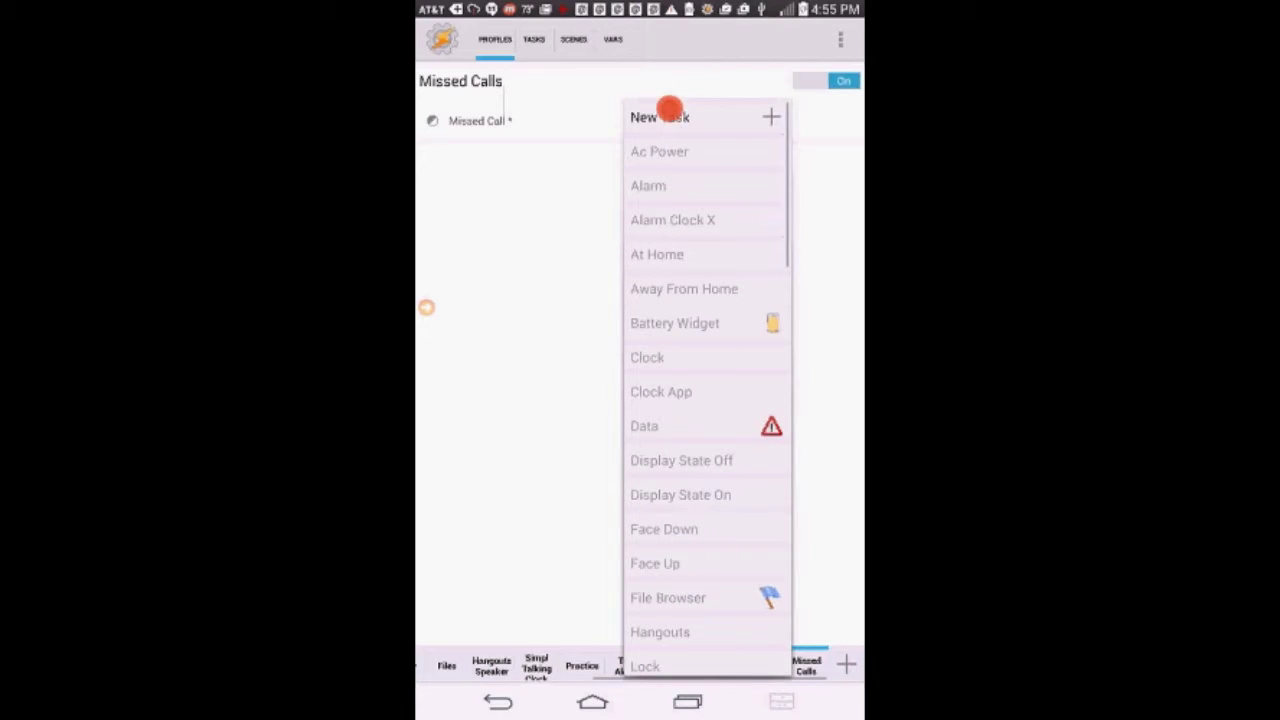
# Step: Start a new task named 'Missed Call' for the Missed Calls profile
pyautogui.click(669, 112)
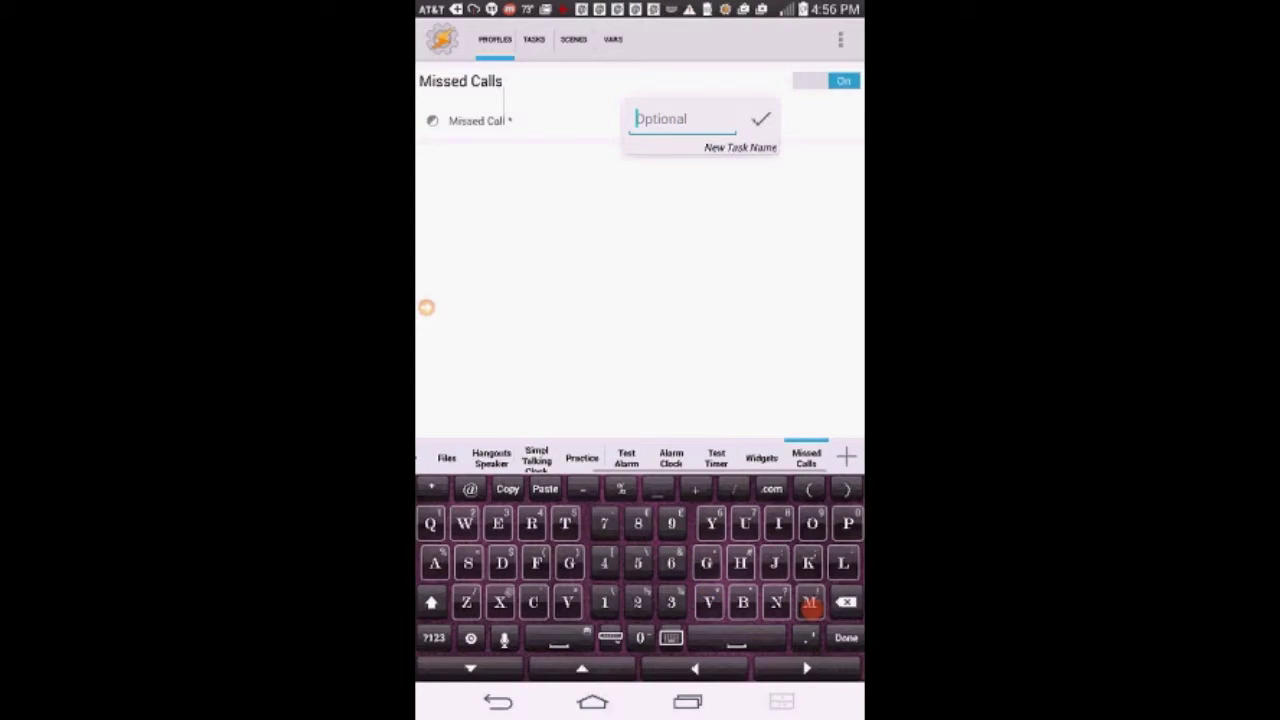
pyautogui.write('Mi')
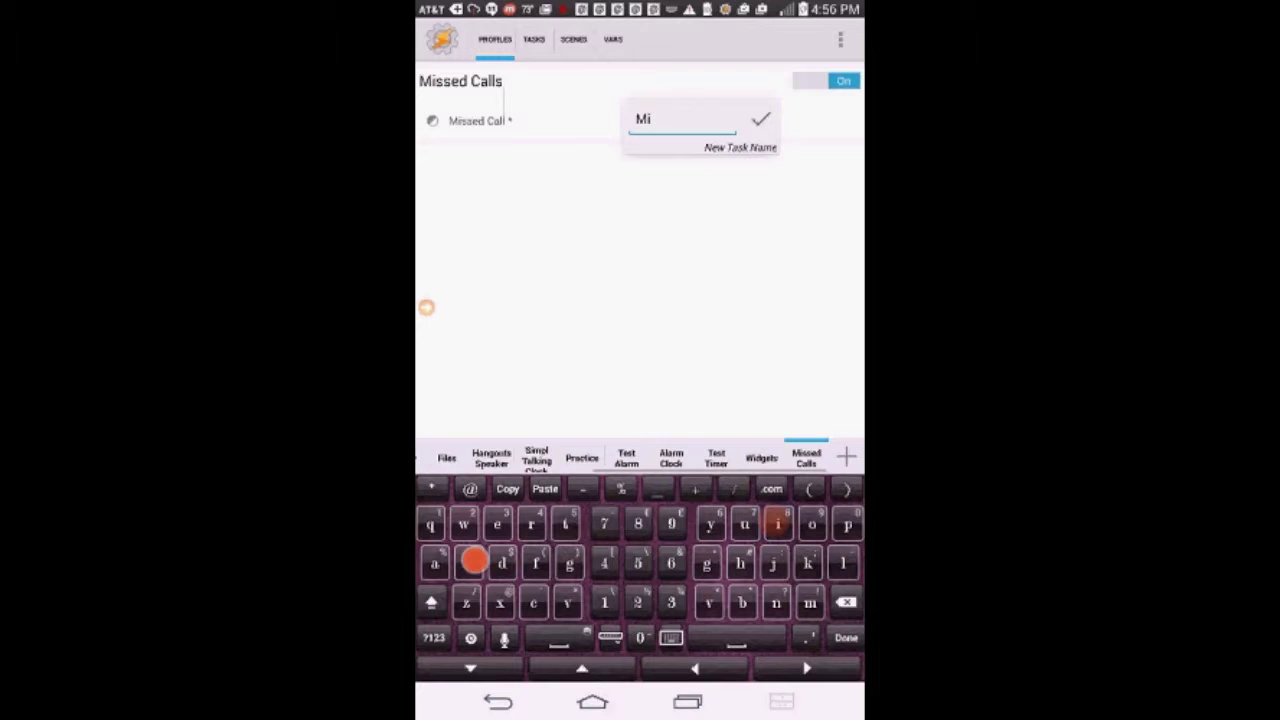
pyautogui.write('ssed ')
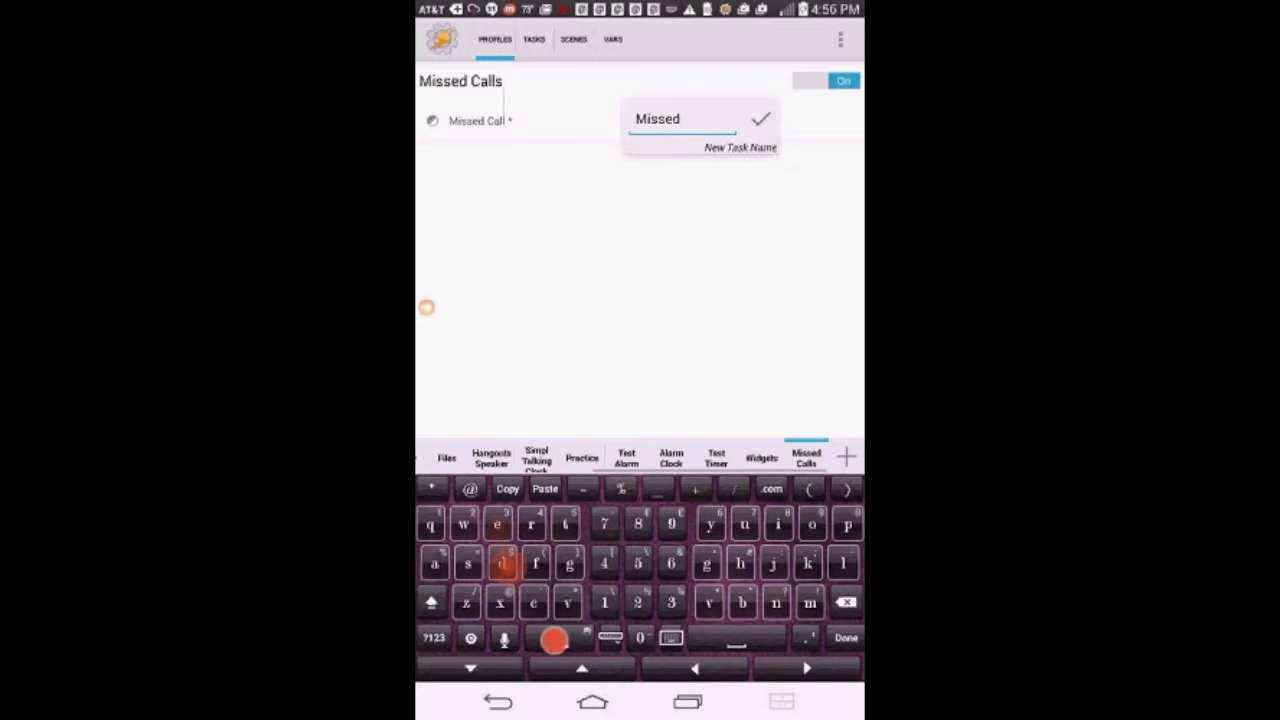
pyautogui.write('Ca')
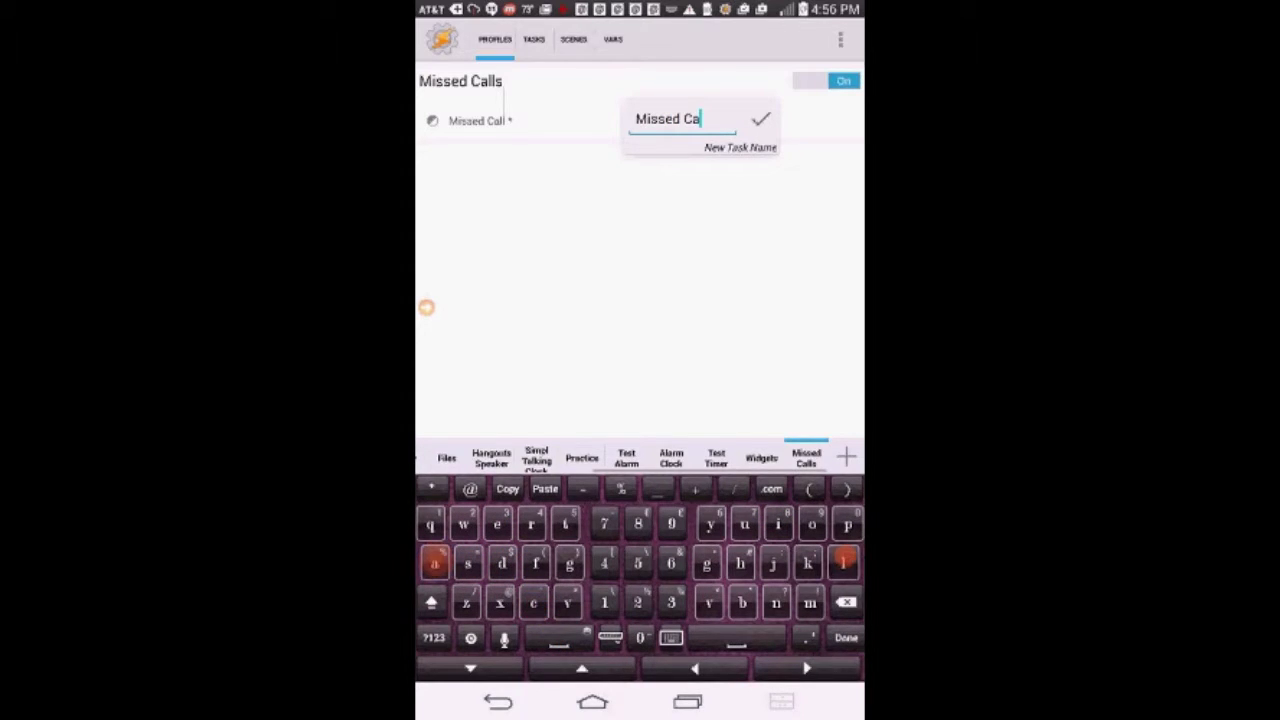
pyautogui.write('ll')
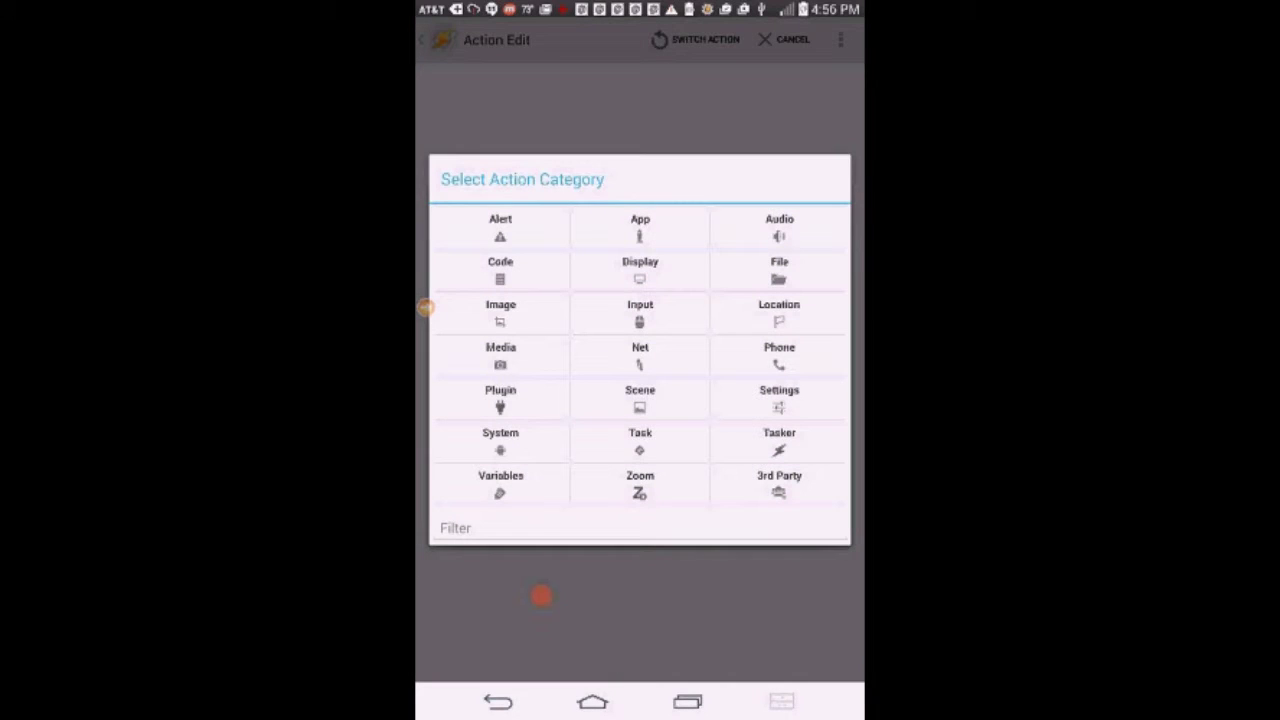
# Step: Add a Variable Add action that adds 1 to %Missed_call, wrapping around at 0
pyautogui.click(500, 480)
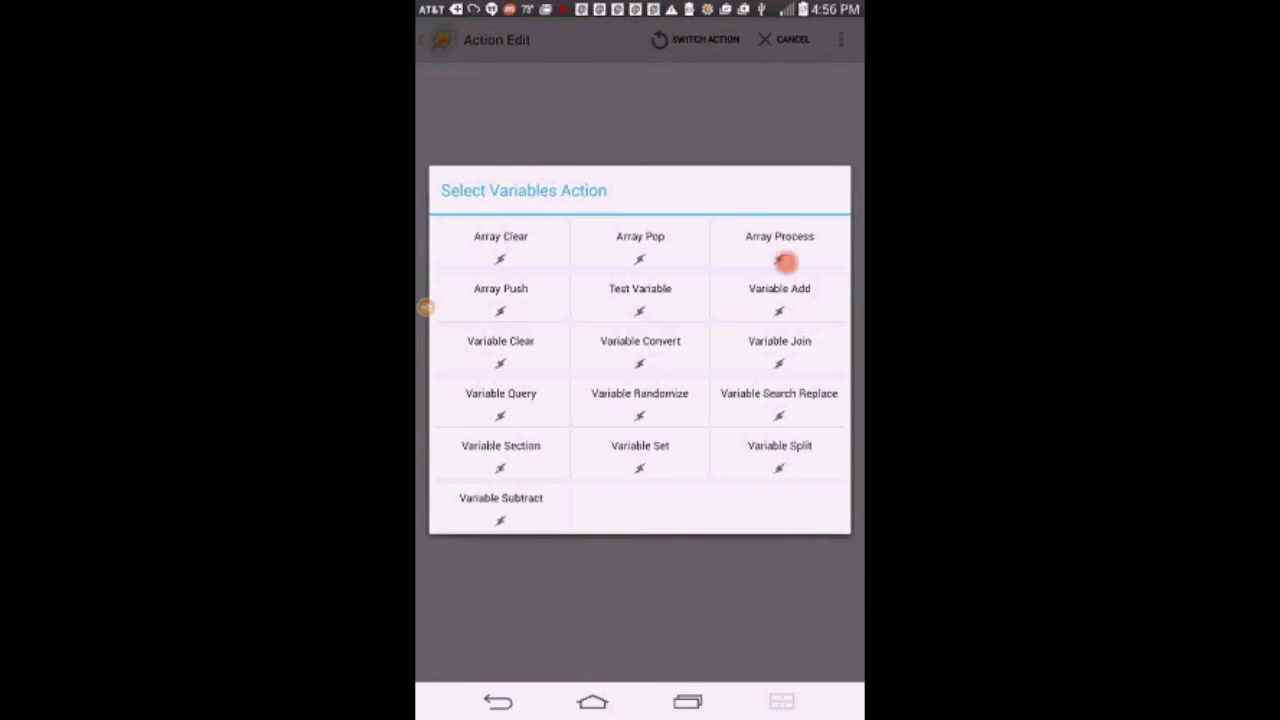
pyautogui.click(788, 294)
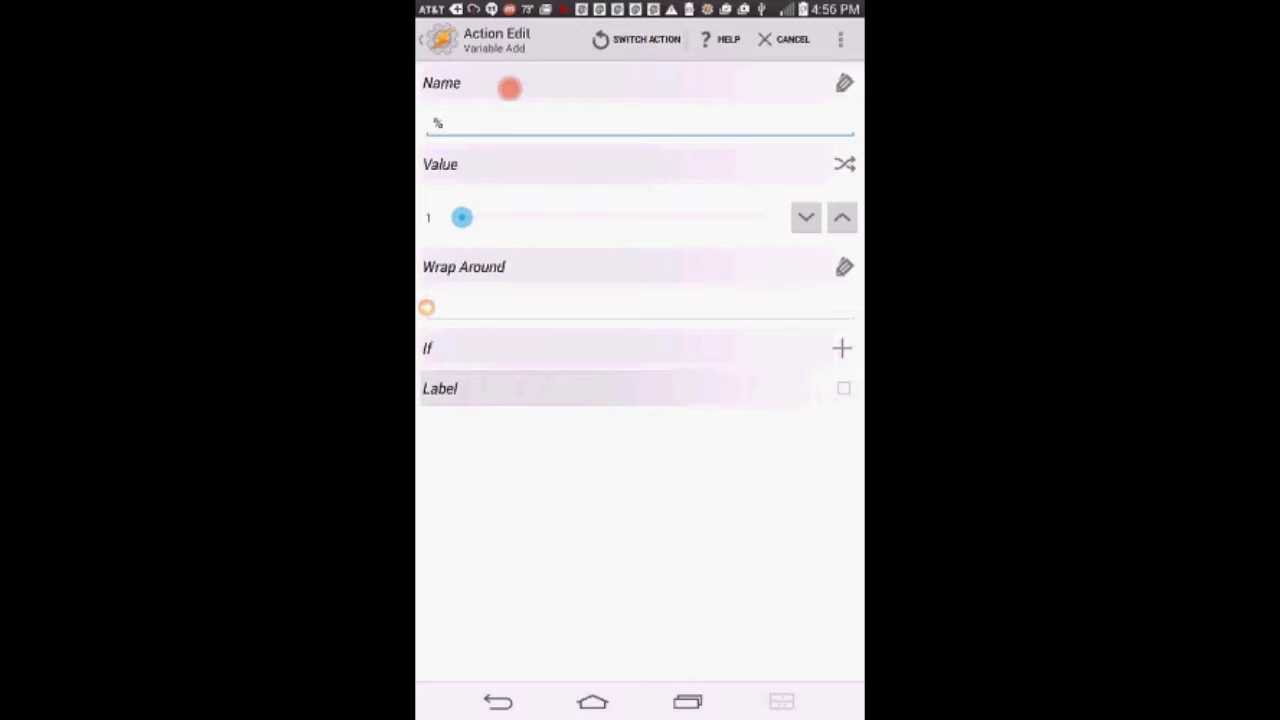
pyautogui.click(479, 124)
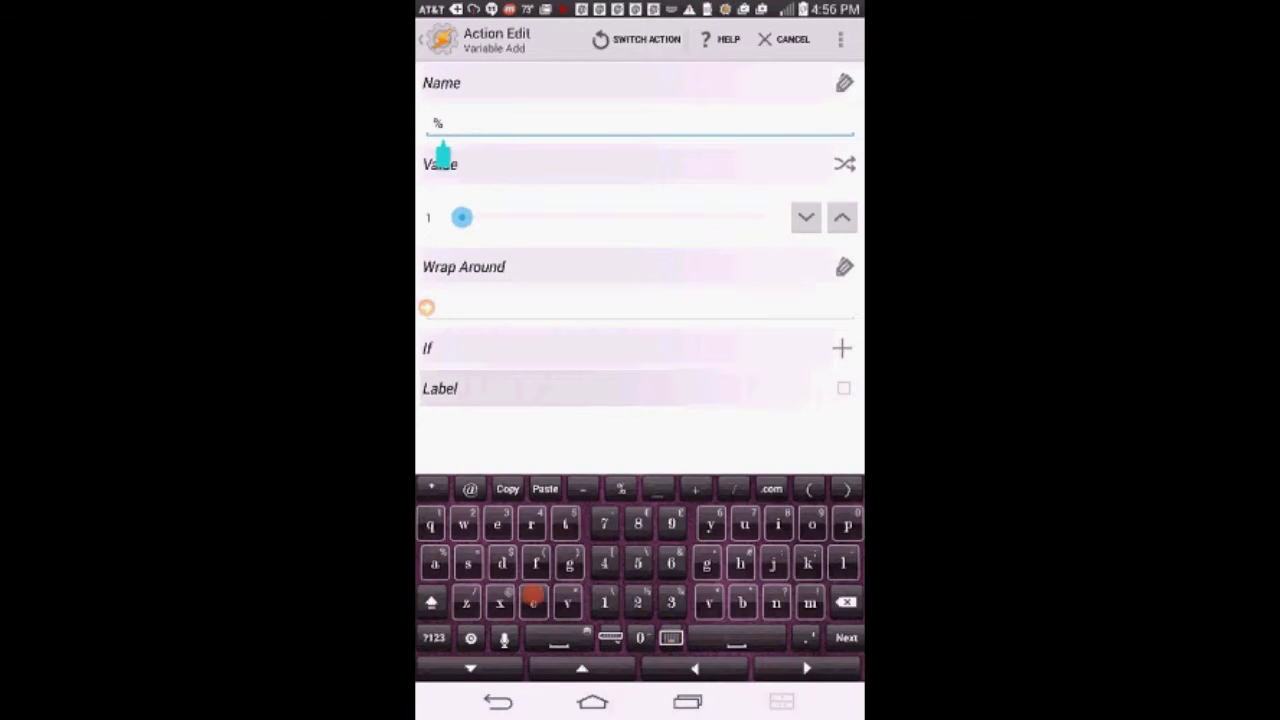
pyautogui.click(431, 600)
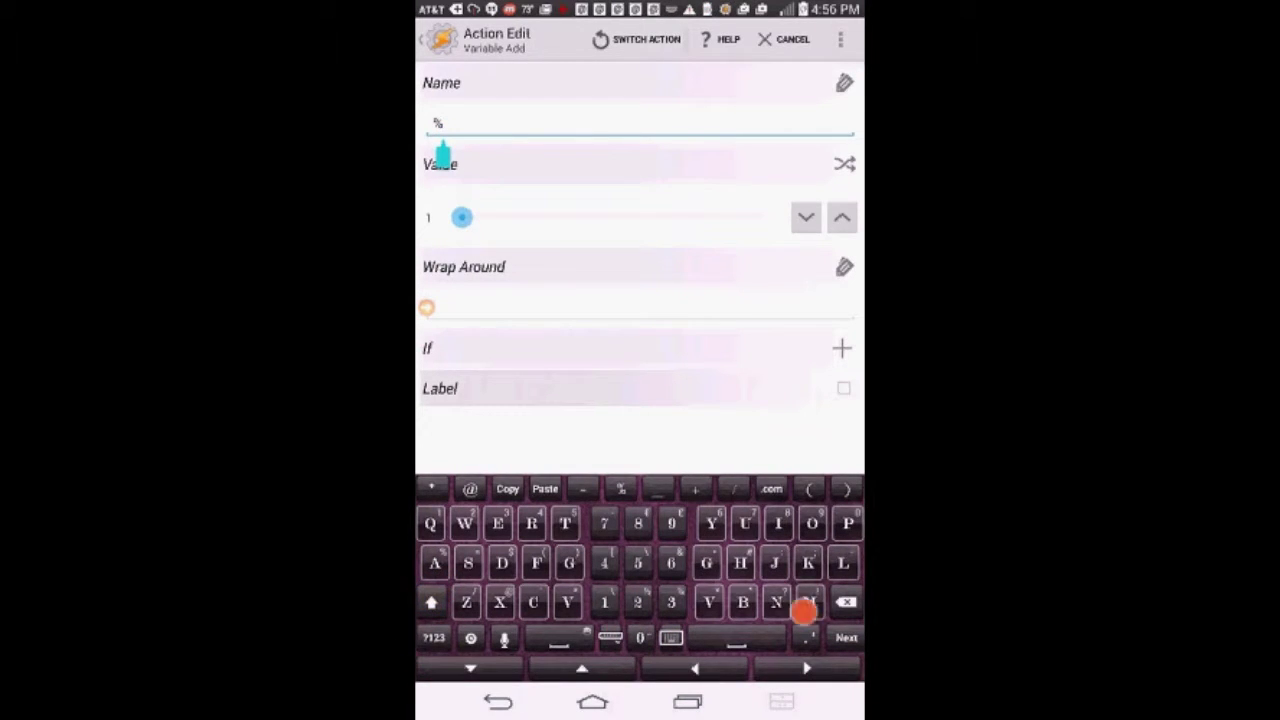
pyautogui.write('Mis')
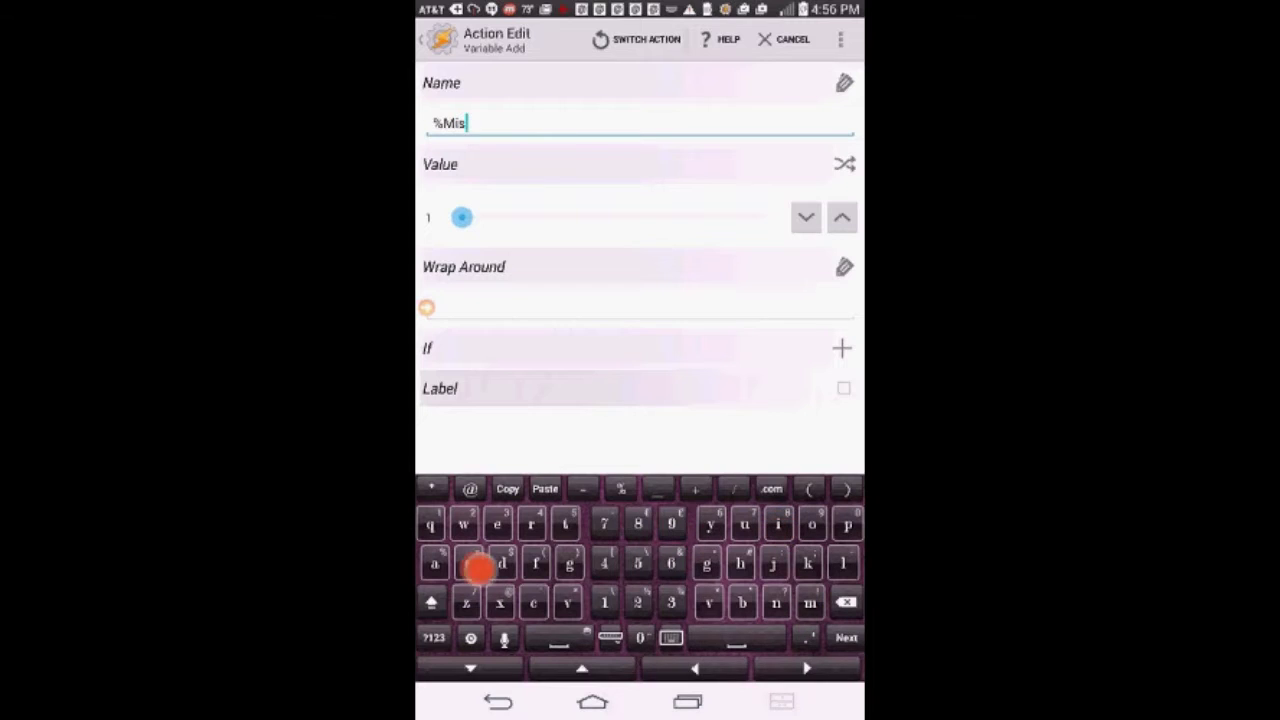
pyautogui.write('sed')
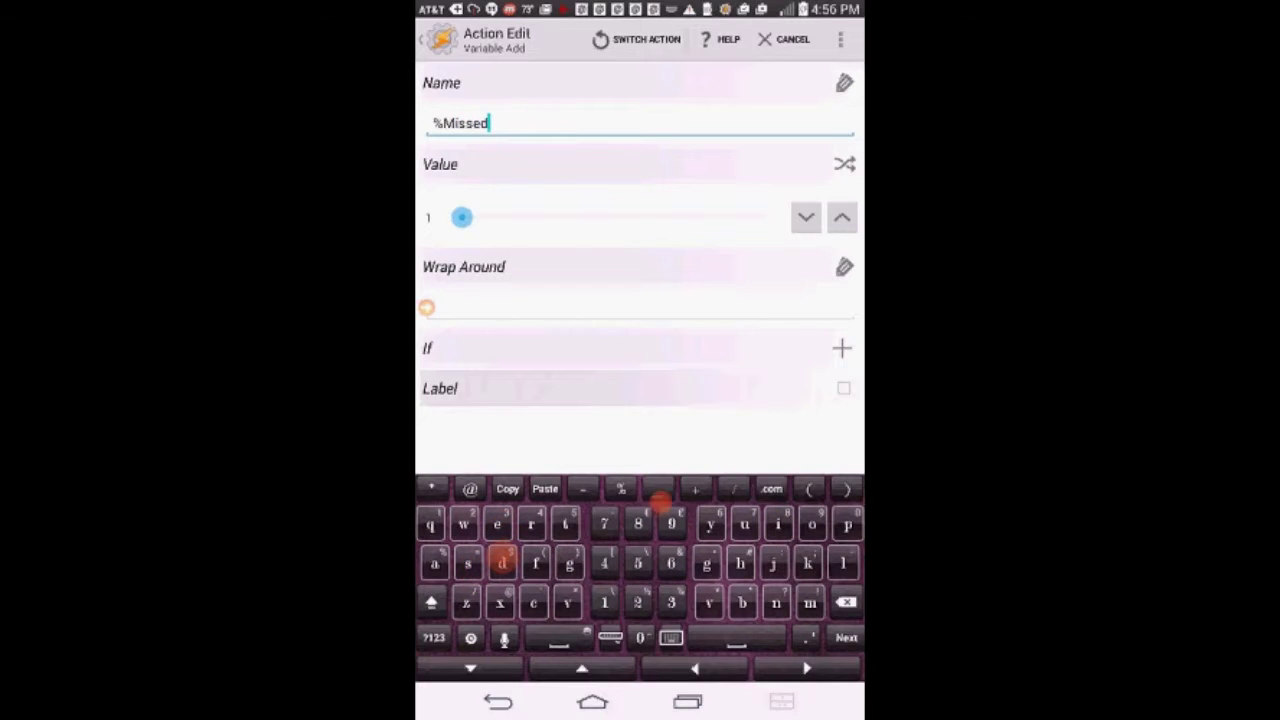
pyautogui.write('_')
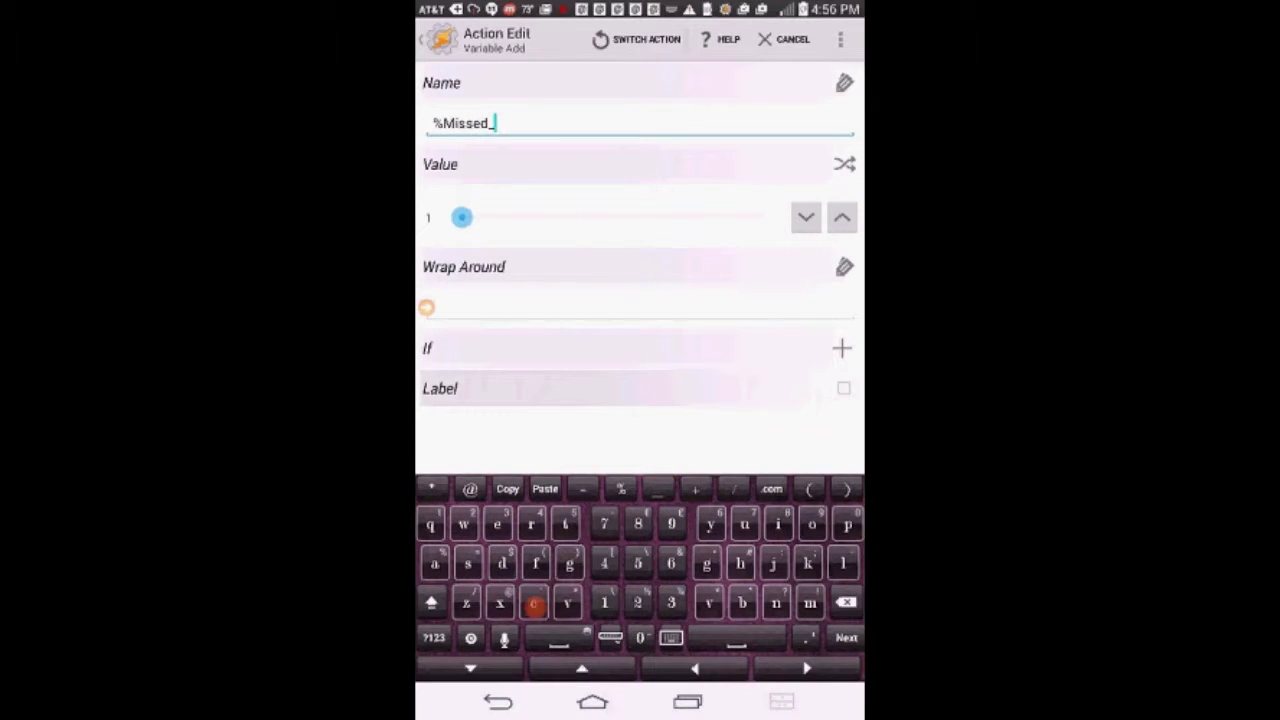
pyautogui.write('ca')
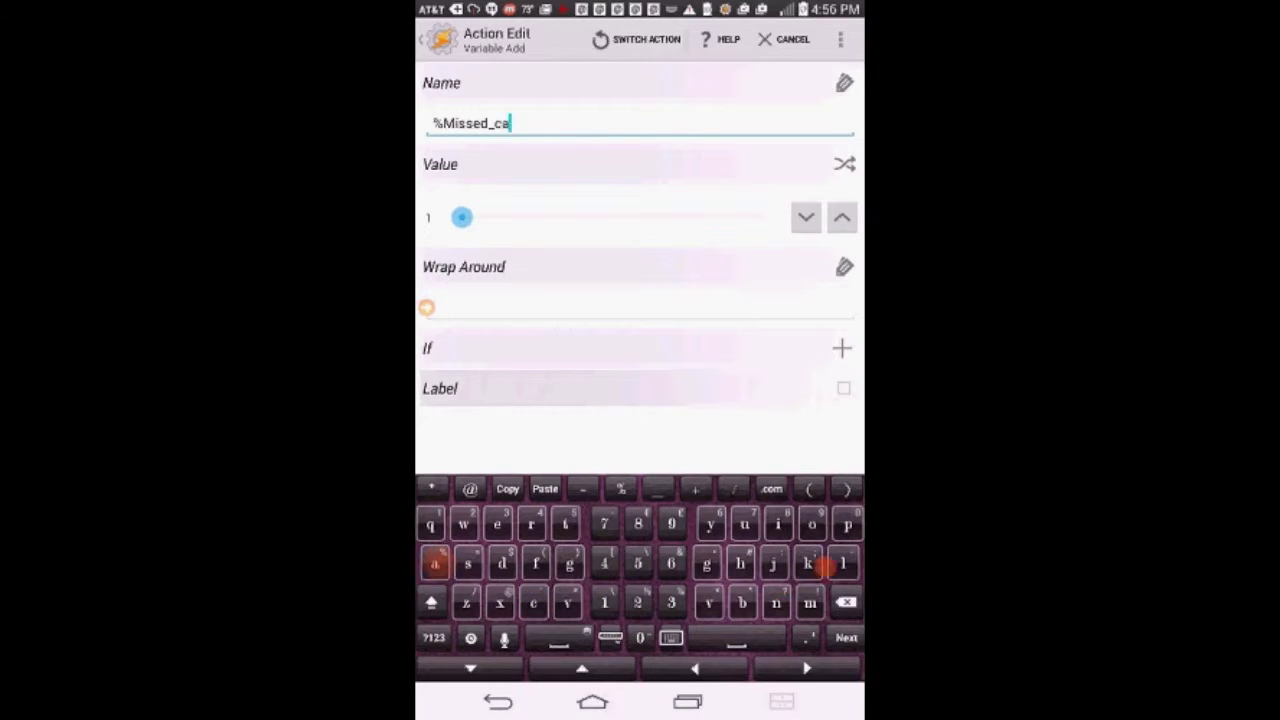
pyautogui.write('ll')
pyautogui.click(524, 313)
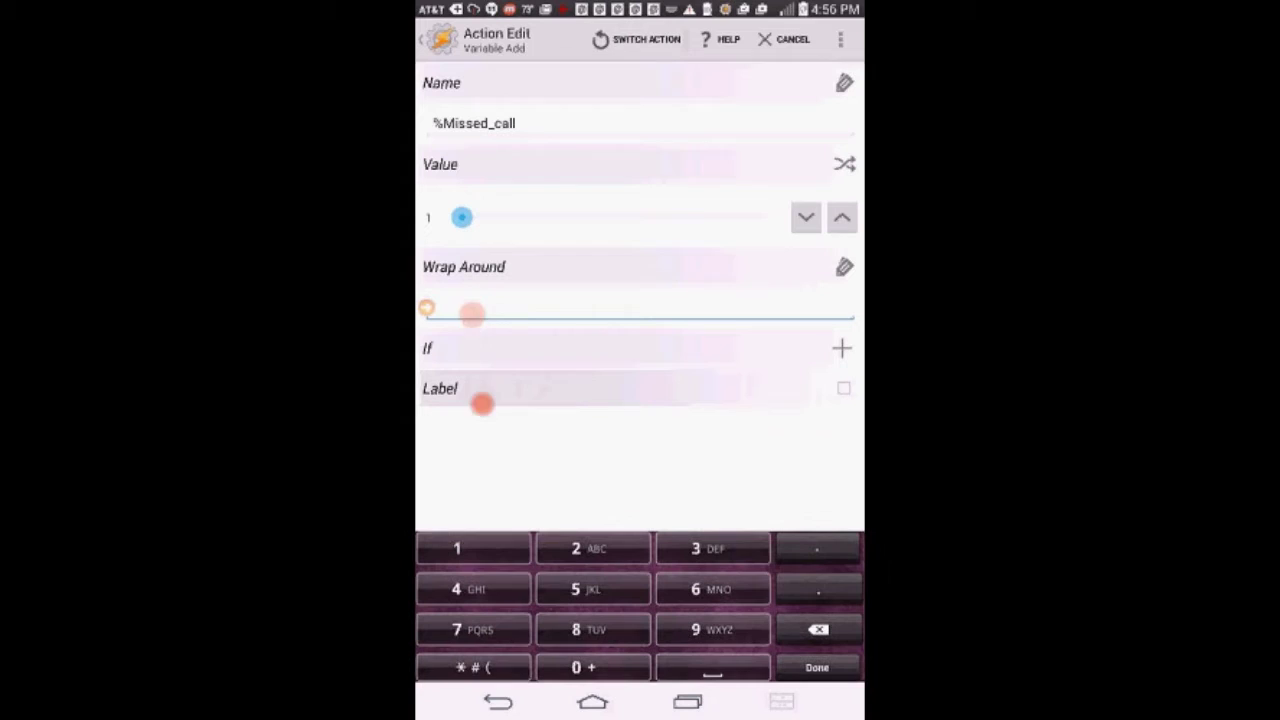
pyautogui.click(576, 629)
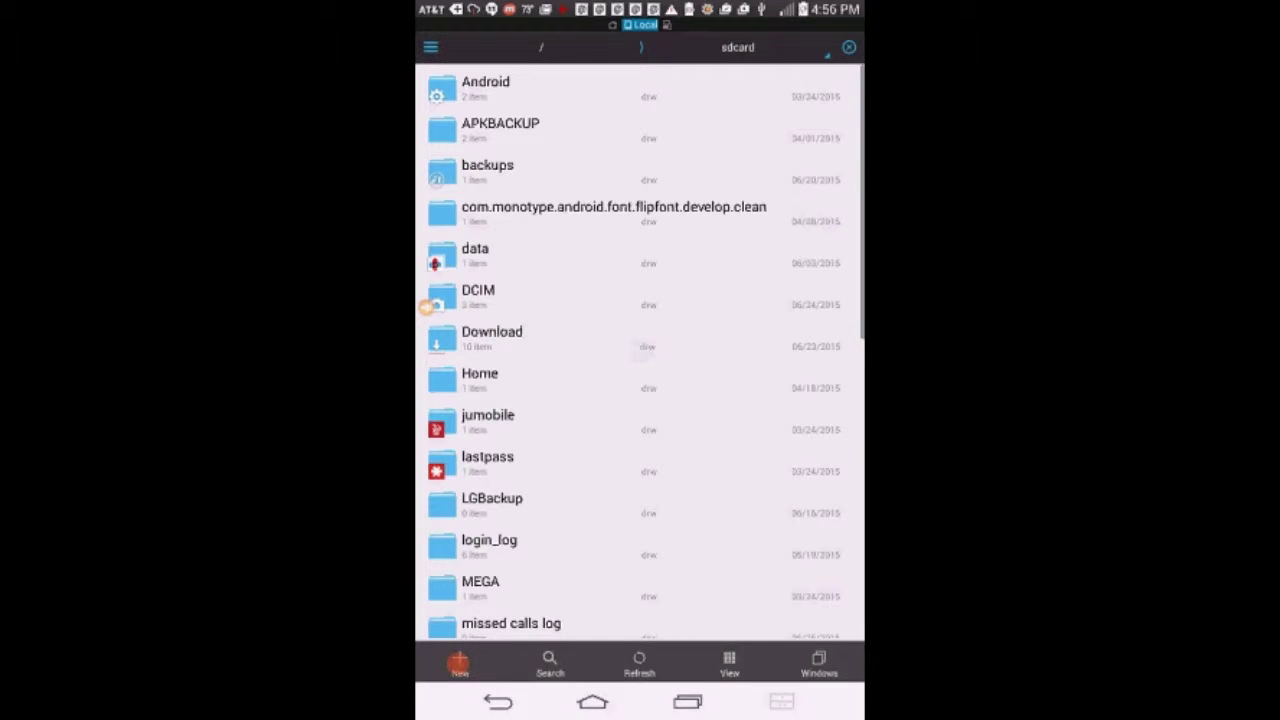
# Step: Create an empty sdcard folder named 'nissed call log' in ES File Explorer
pyautogui.click(458, 662)
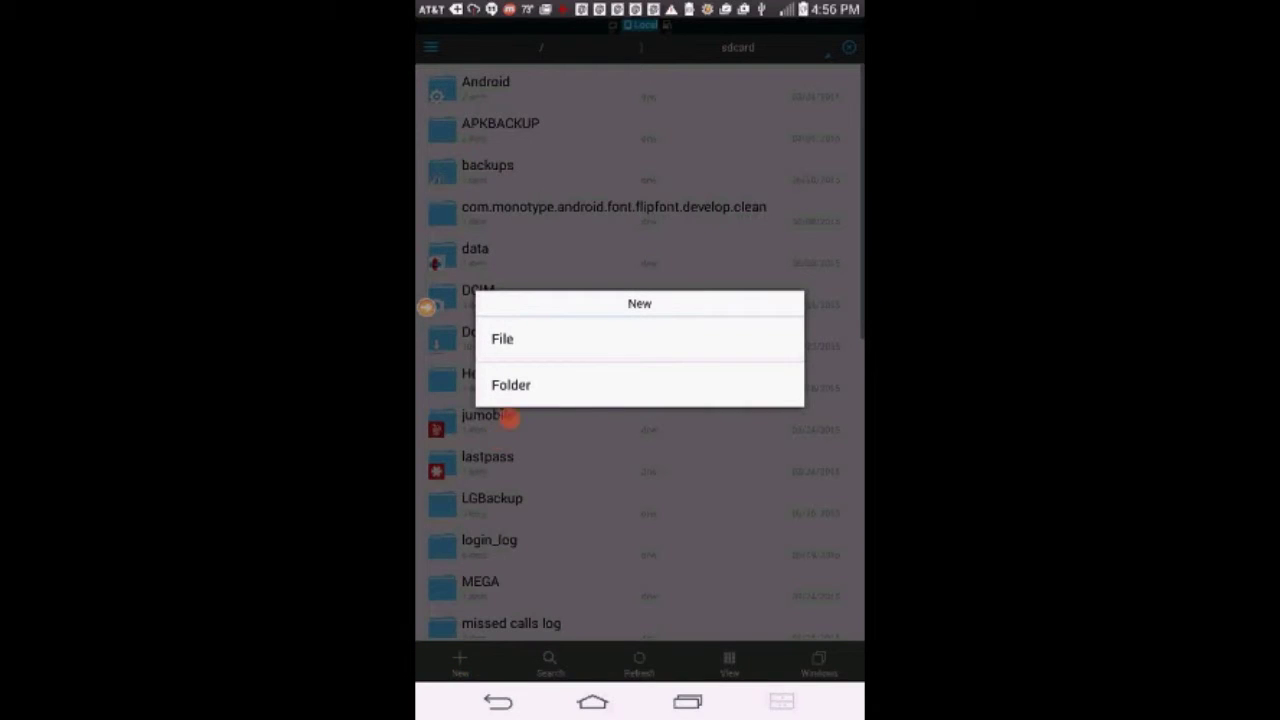
pyautogui.click(522, 398)
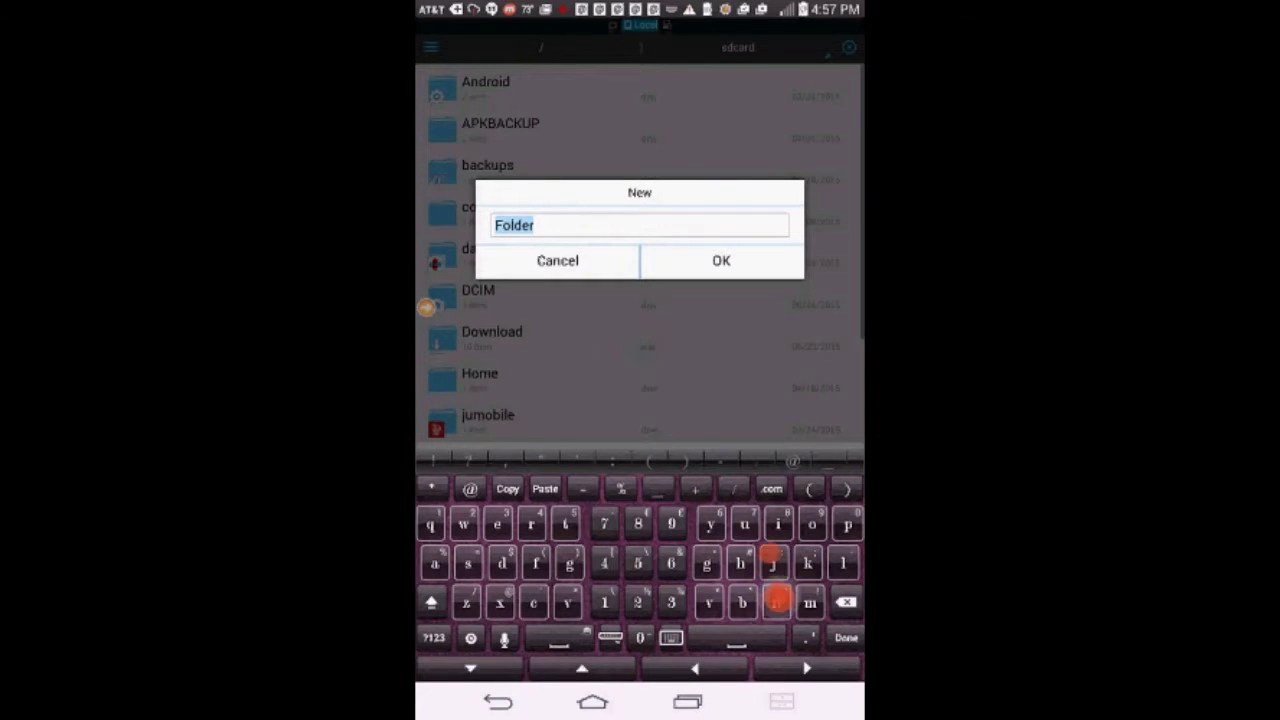
pyautogui.write('nis')
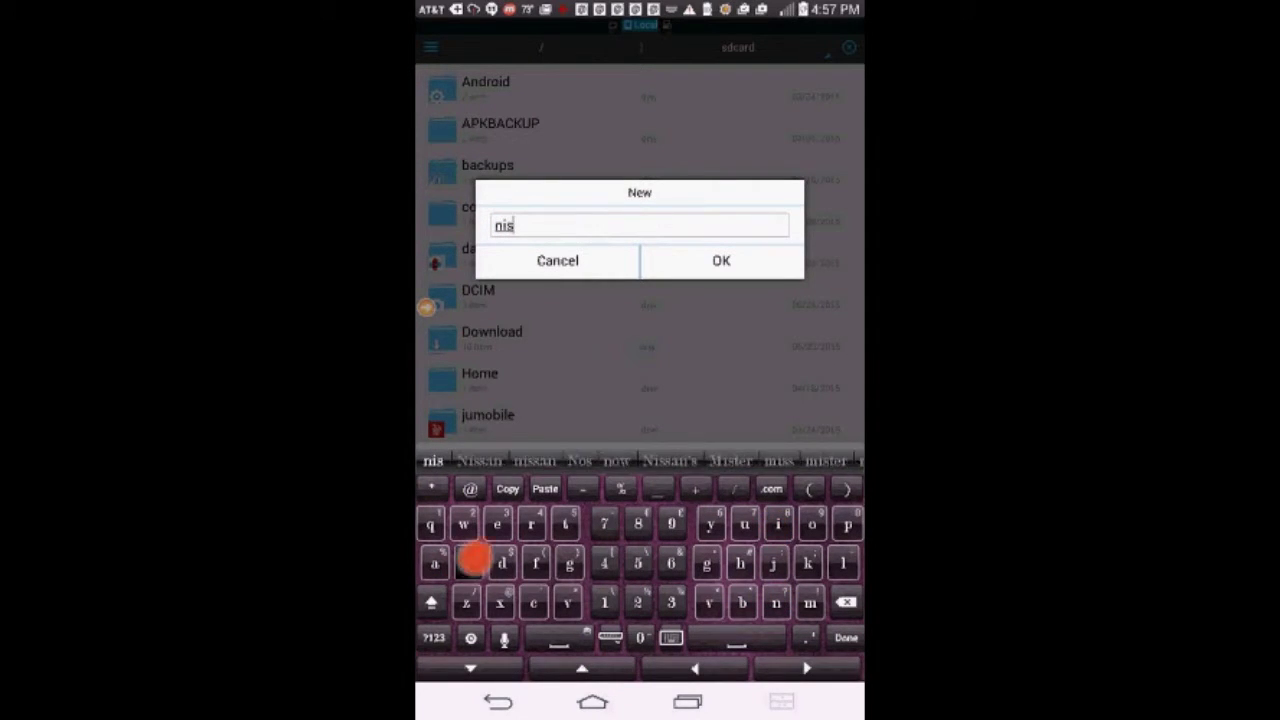
pyautogui.write('sed')
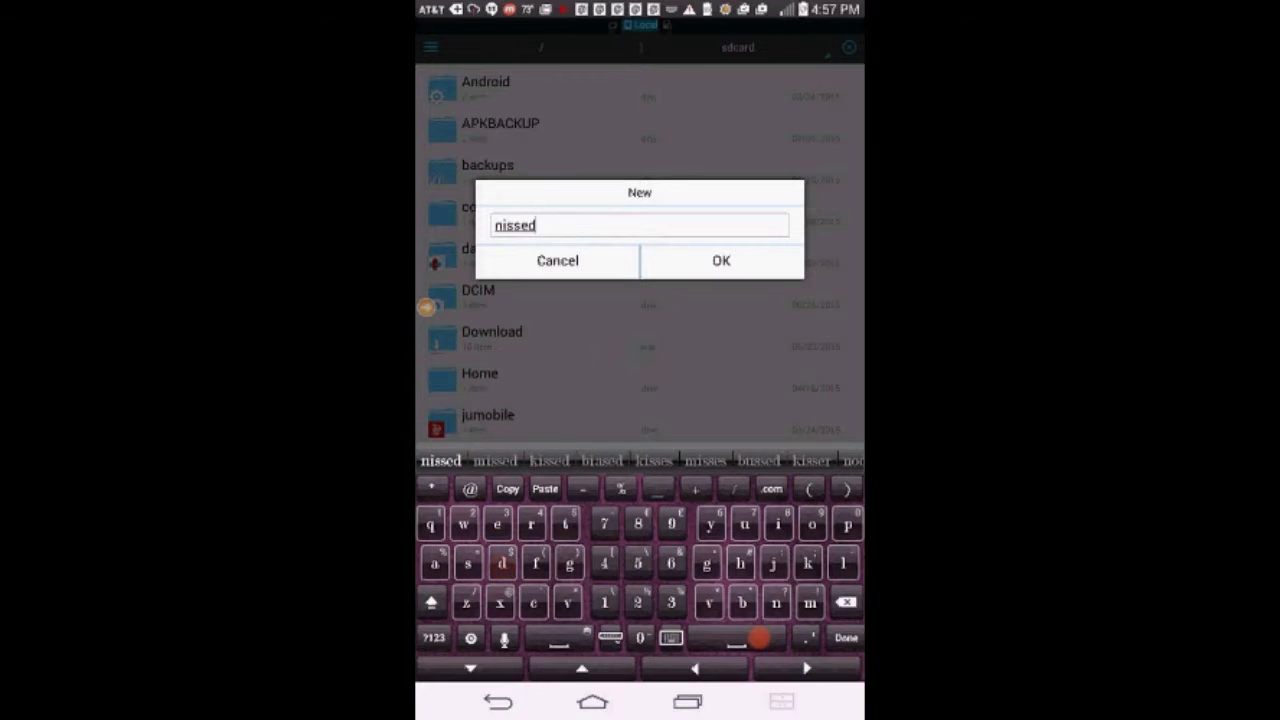
pyautogui.write(' c')
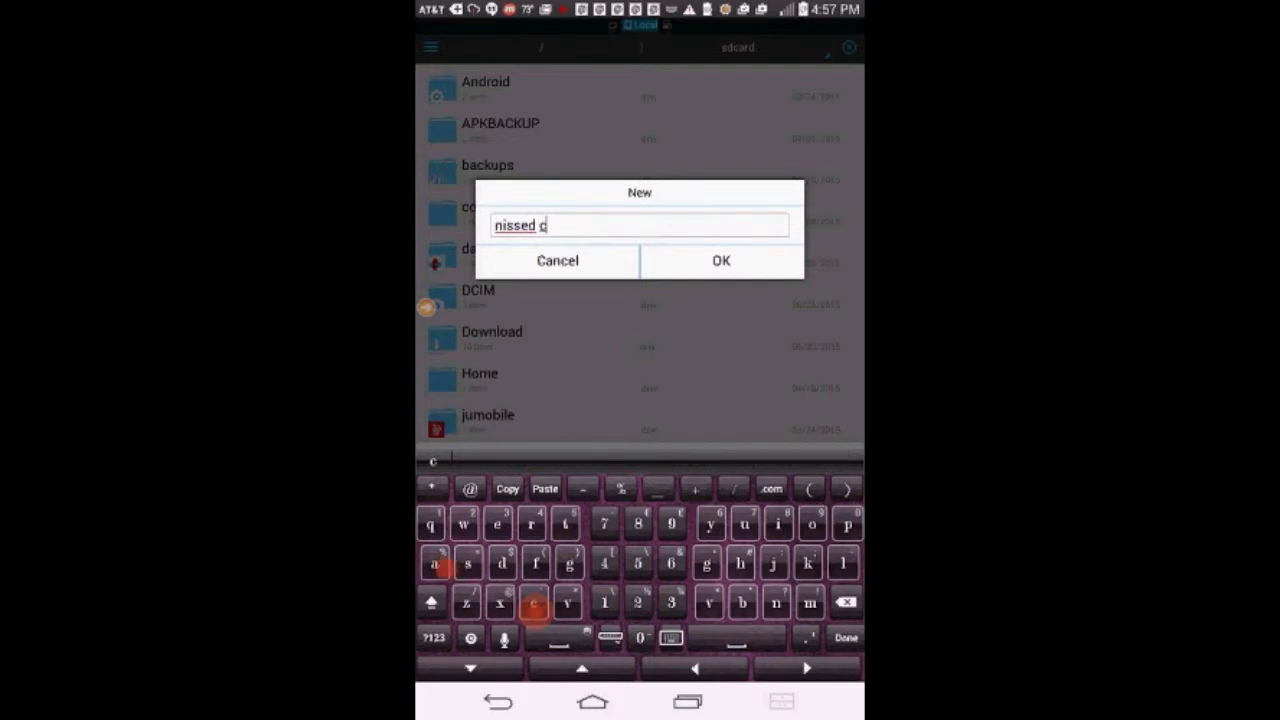
pyautogui.write('al')
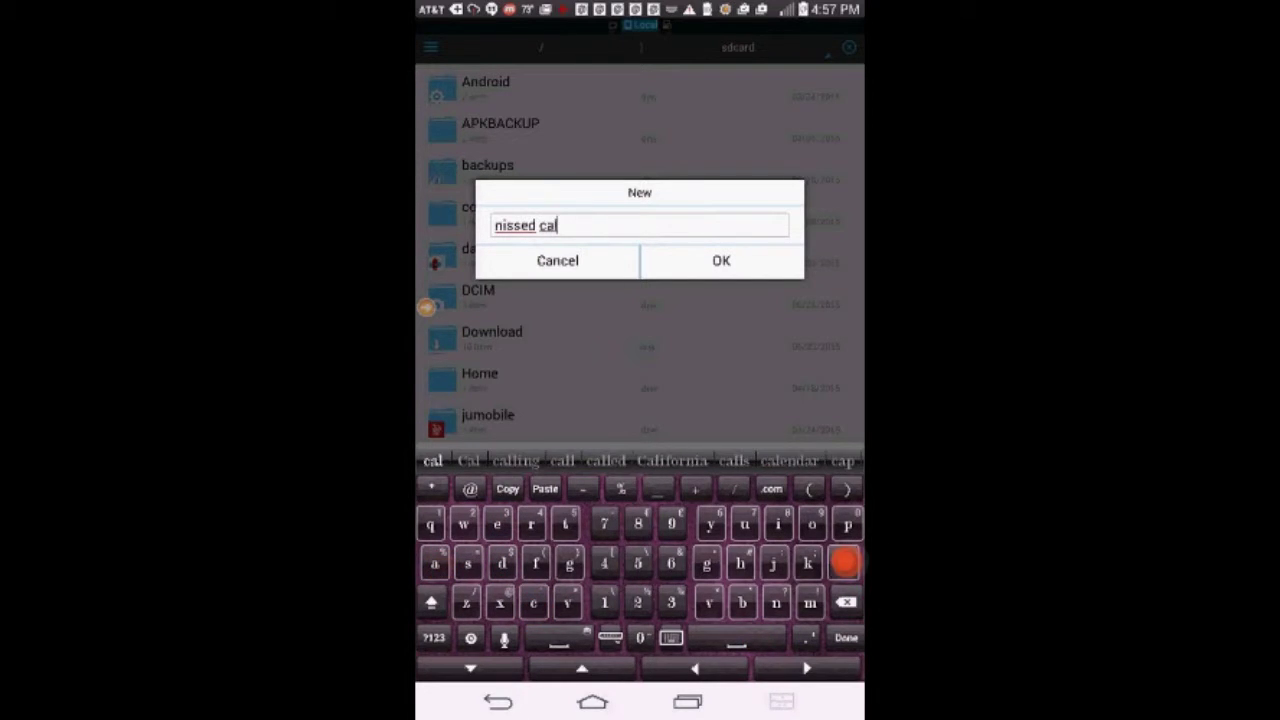
pyautogui.write('l')
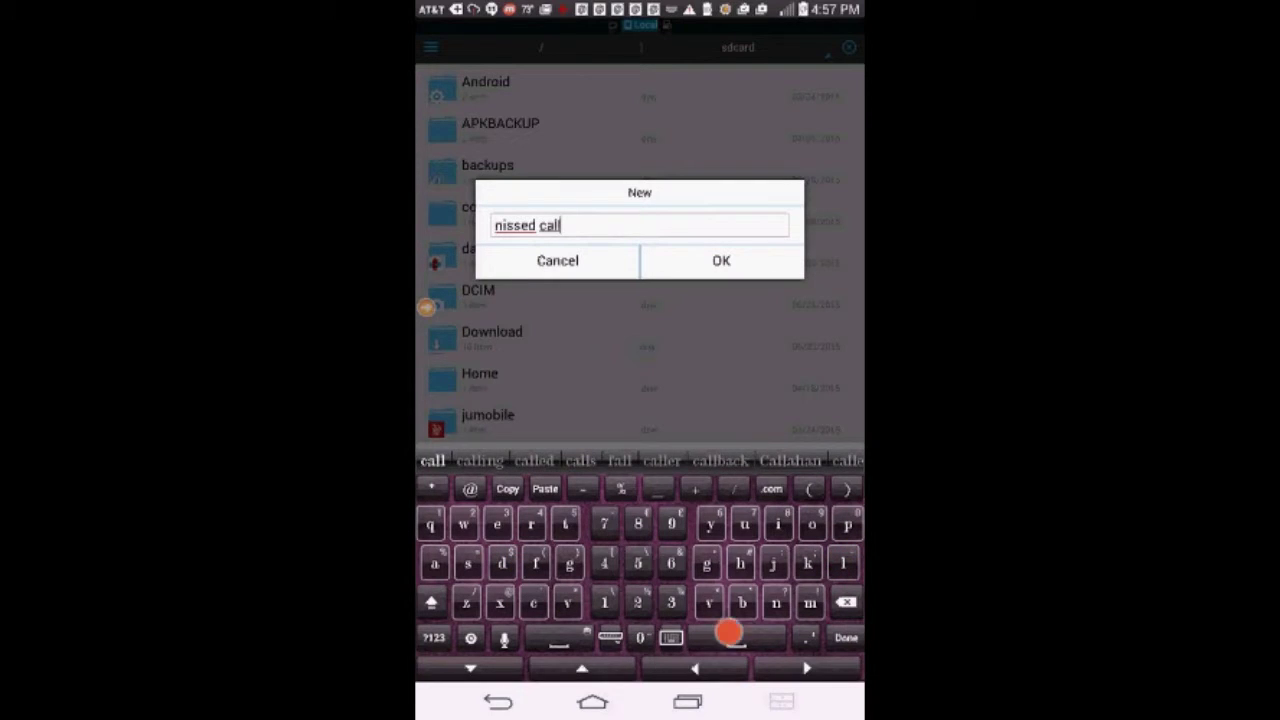
pyautogui.write(' lo')
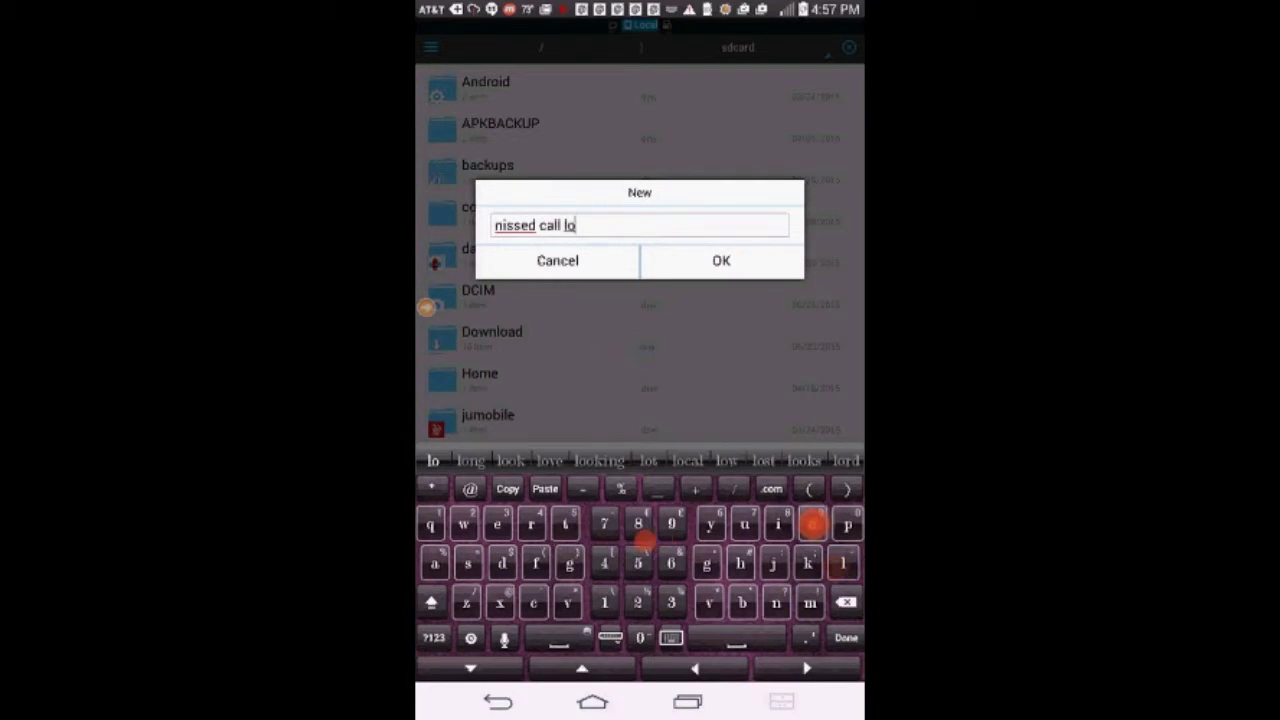
pyautogui.write('g')
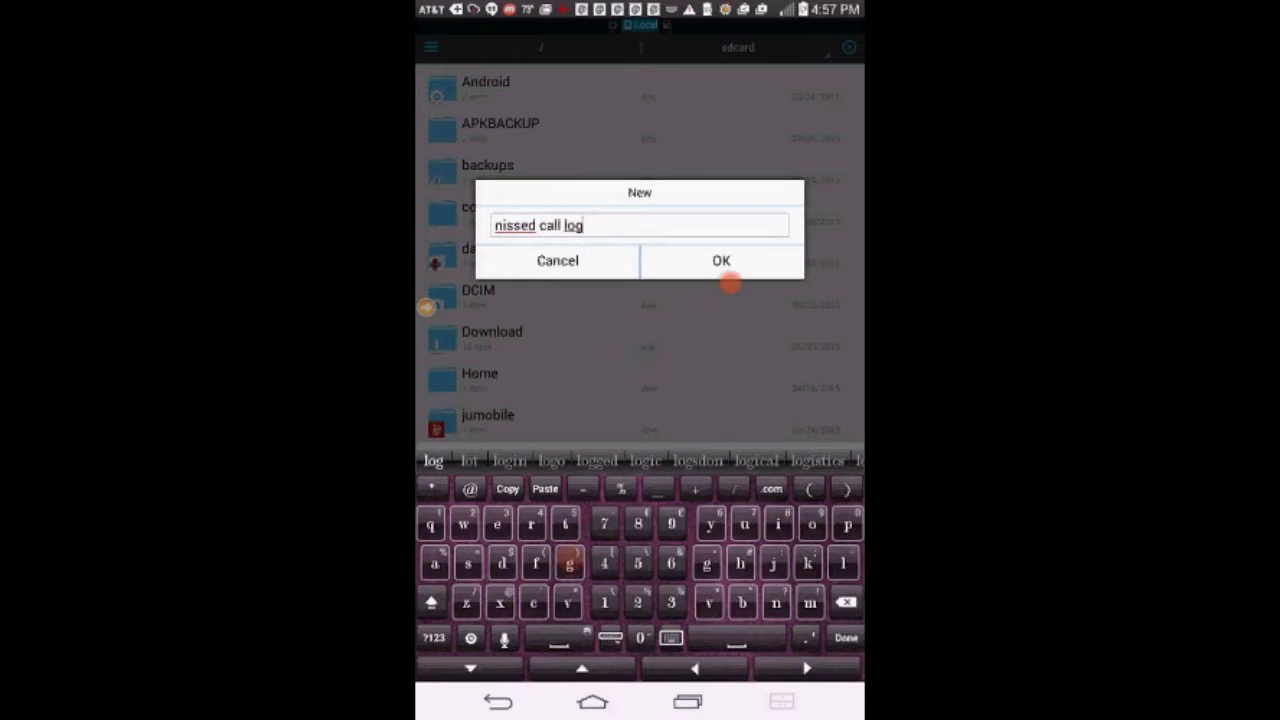
pyautogui.click(708, 261)
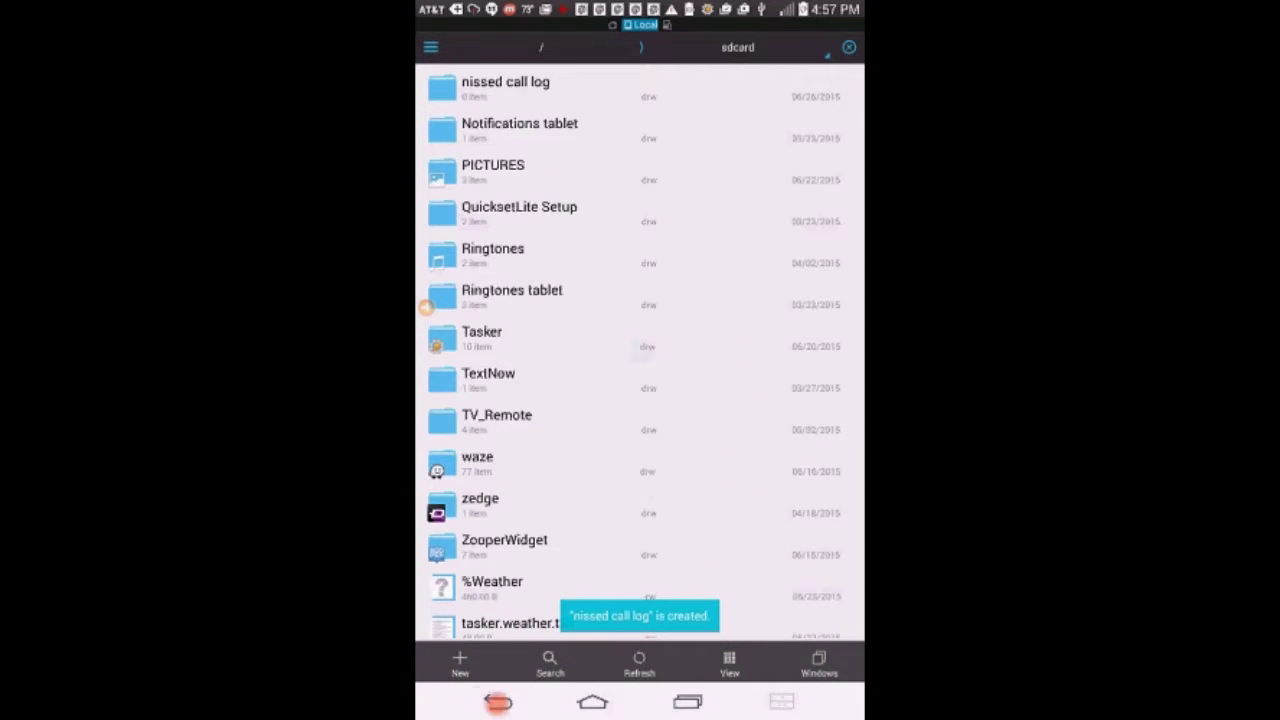
pyautogui.click(498, 706)
# Step: Back in Tasker, add a File > Write File action to the Missed Calls task
pyautogui.click(498, 706)
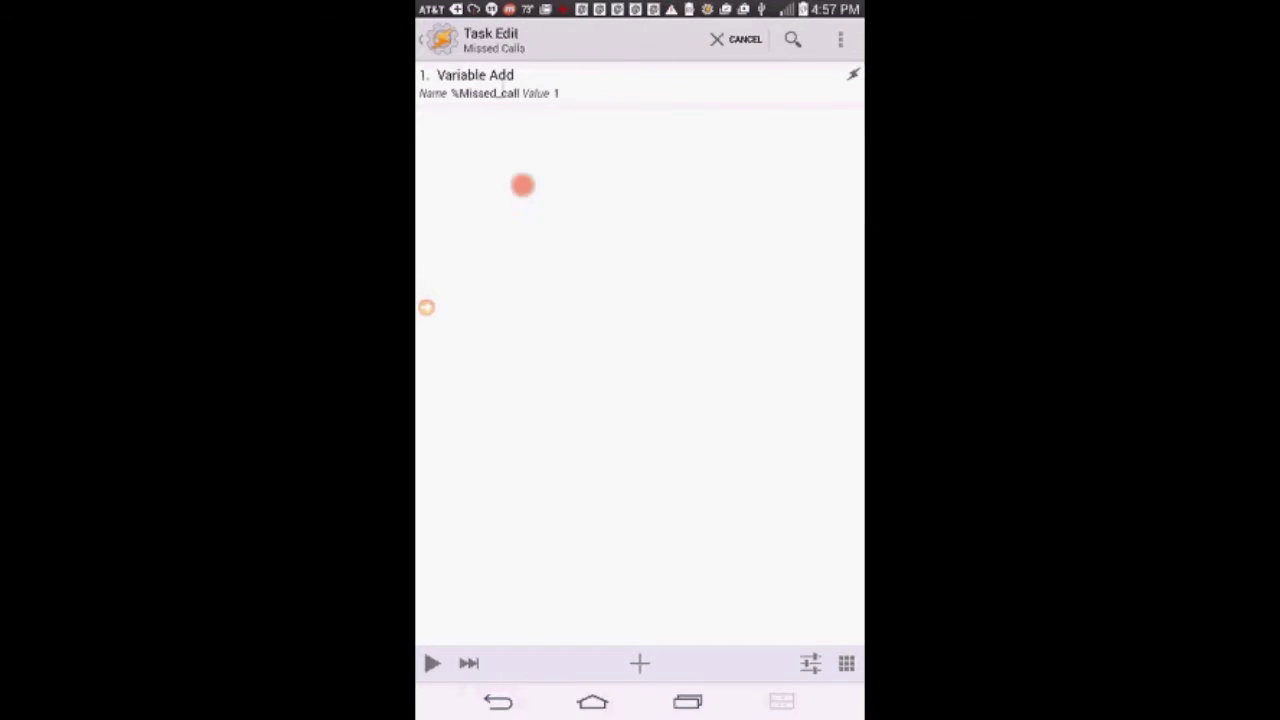
pyautogui.click(637, 662)
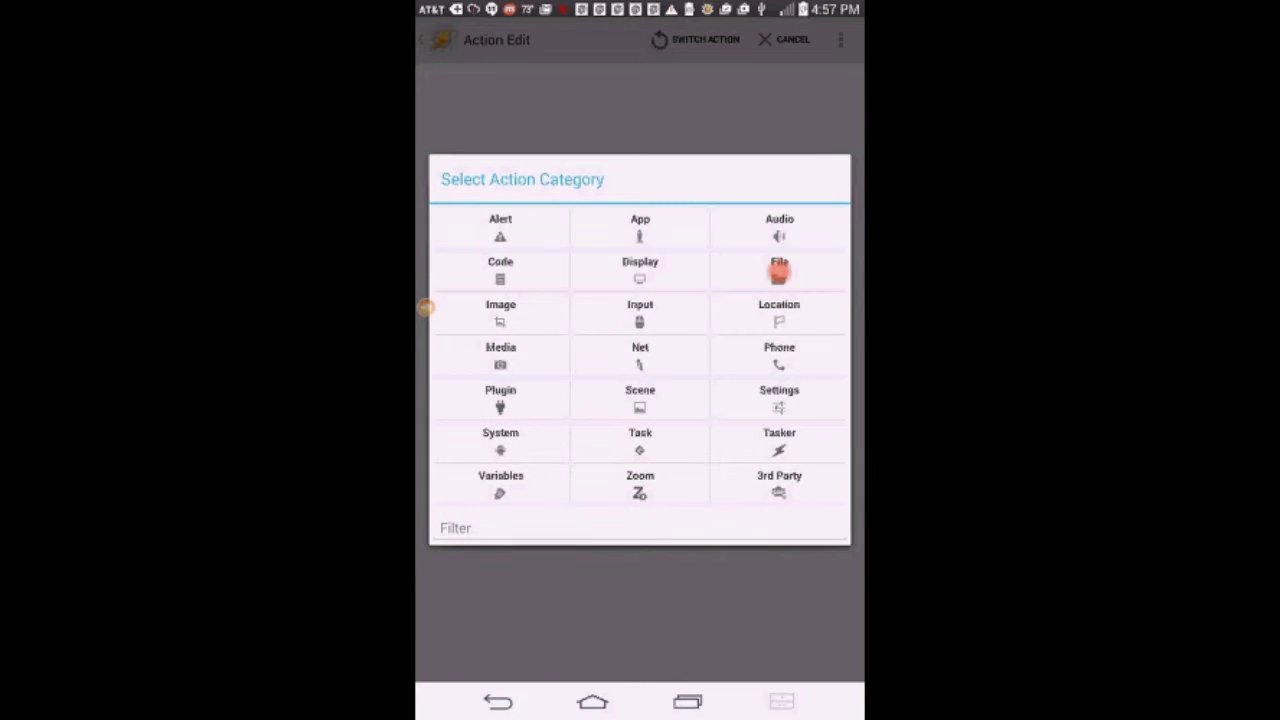
pyautogui.click(776, 268)
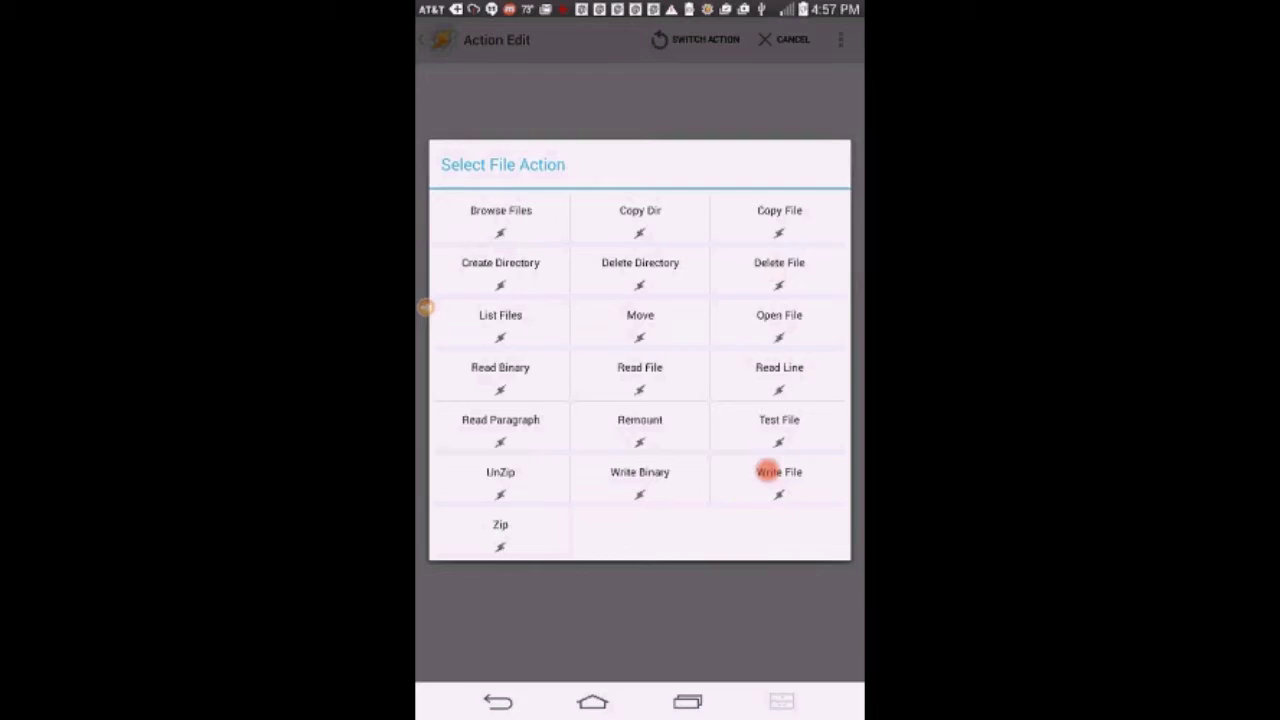
pyautogui.click(778, 476)
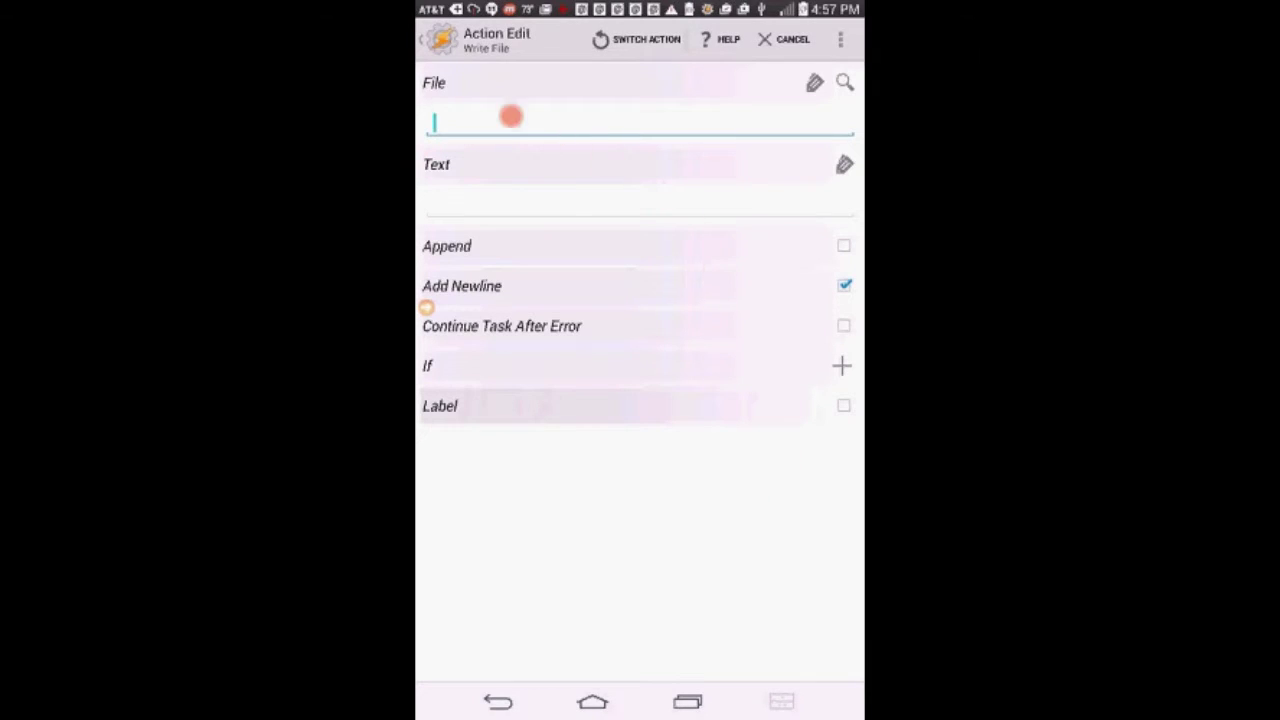
# Step: Point the Write File path at the 'missed calls log' folder via the file browser
pyautogui.click(836, 80)
pyautogui.scroll(-5, 702, 450)
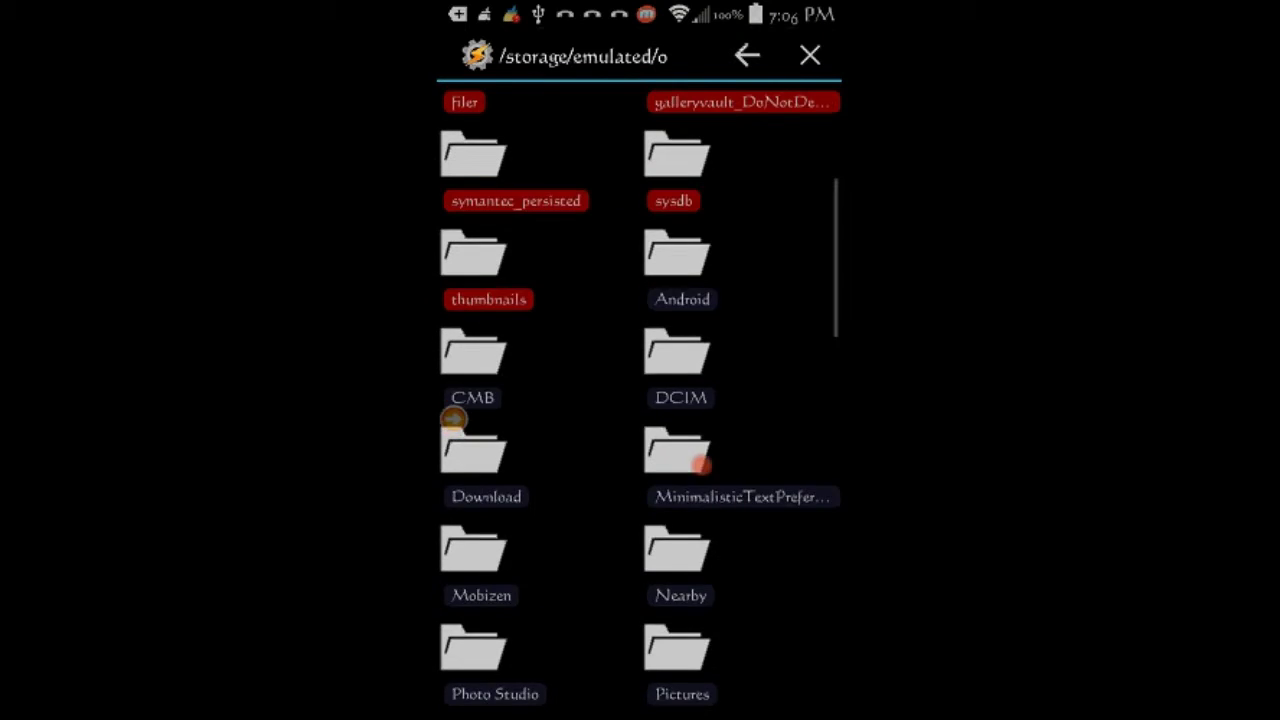
pyautogui.scroll(-1, 703, 463)
pyautogui.scroll(-2, 703, 463)
pyautogui.scroll(-2, 705, 463)
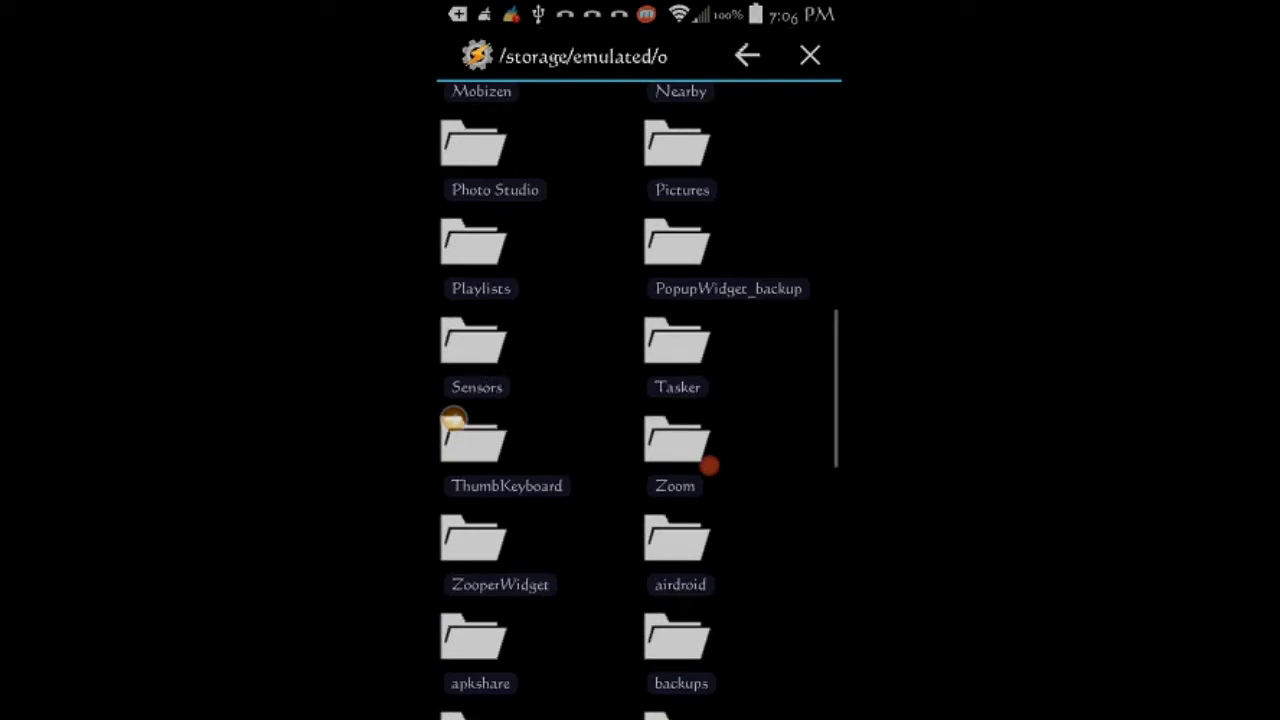
pyautogui.scroll(-2, 640, 400)
pyautogui.scroll(-3, 710, 463)
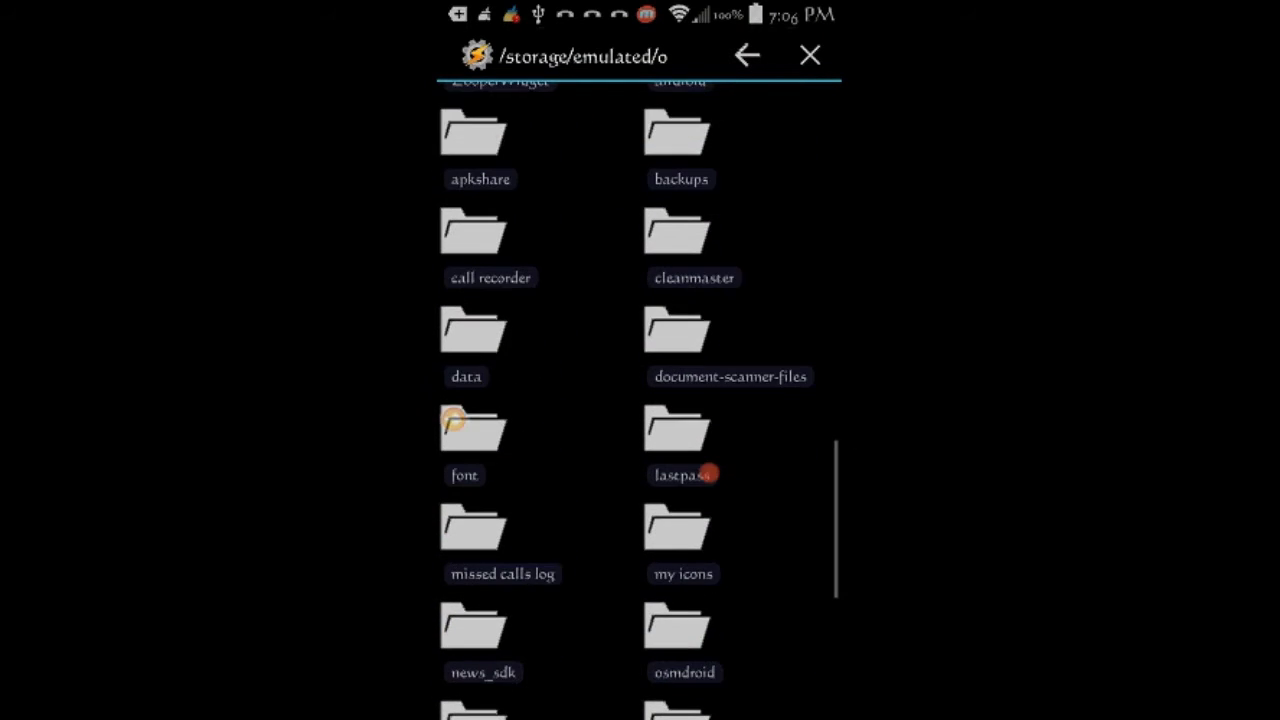
pyautogui.click(470, 580)
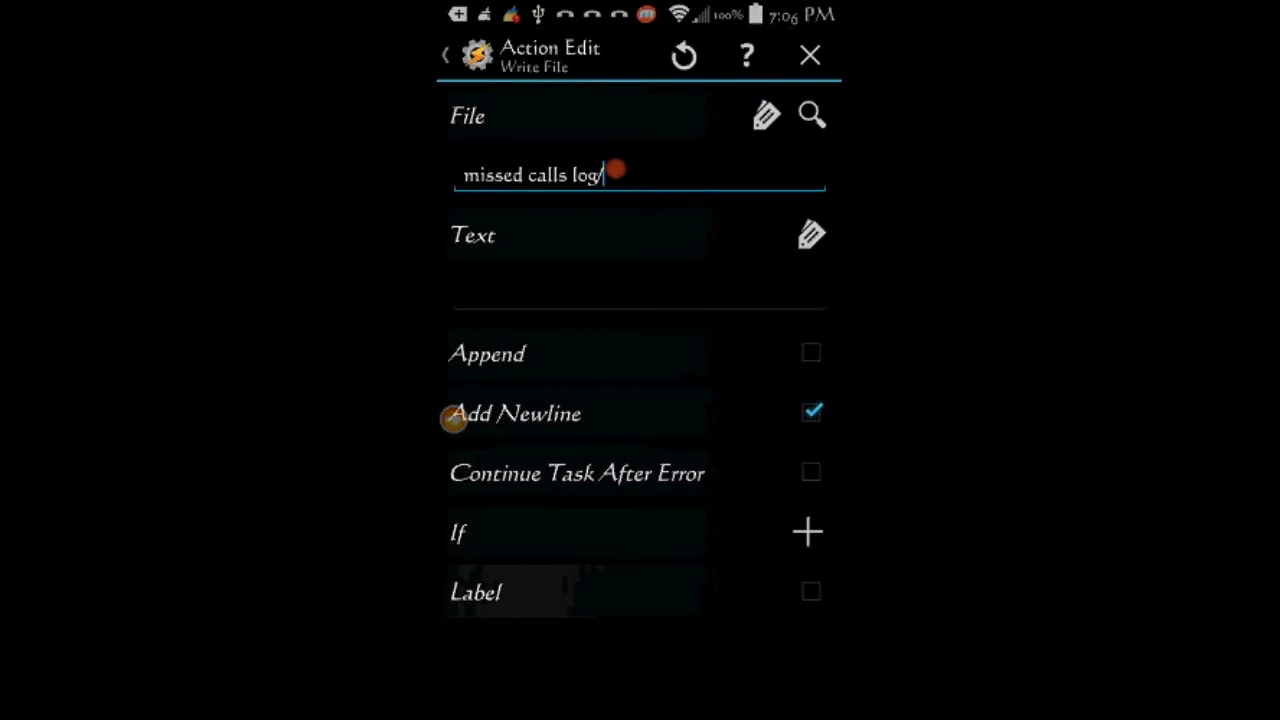
# Step: Set the file to 'missed calls log/missed call.txt' and turn on Append
pyautogui.click(614, 172)
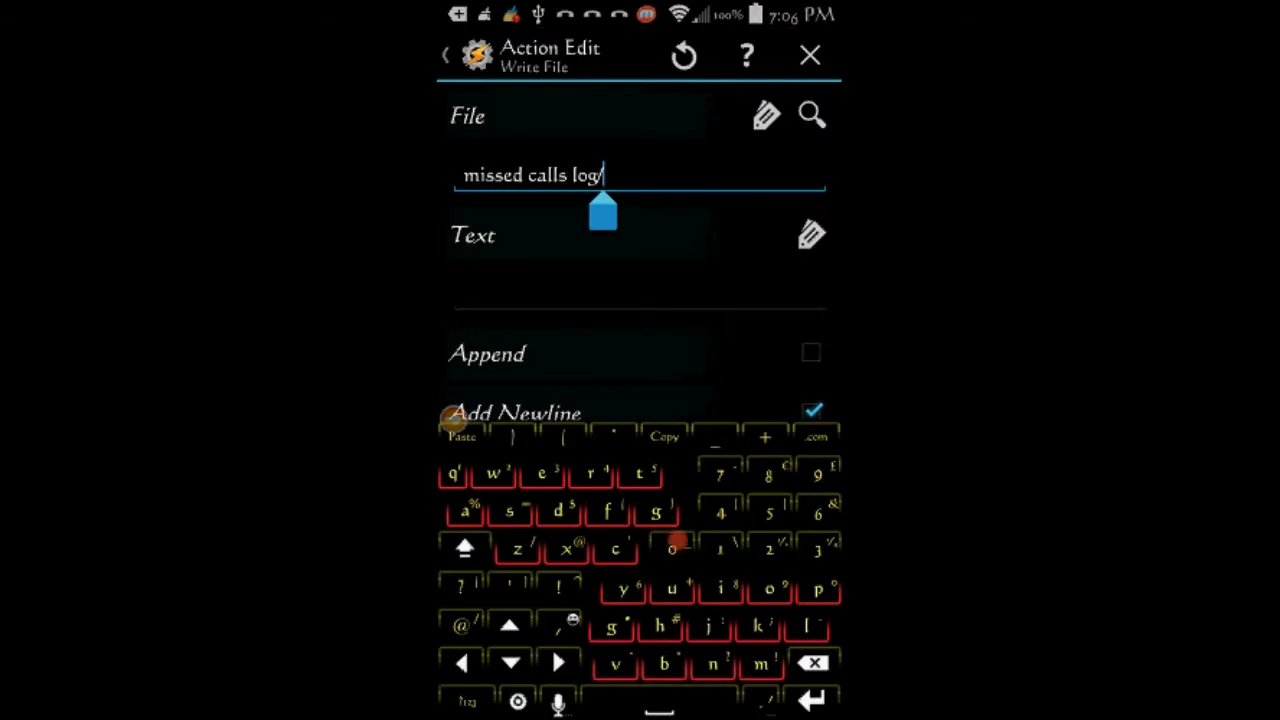
pyautogui.write('m')
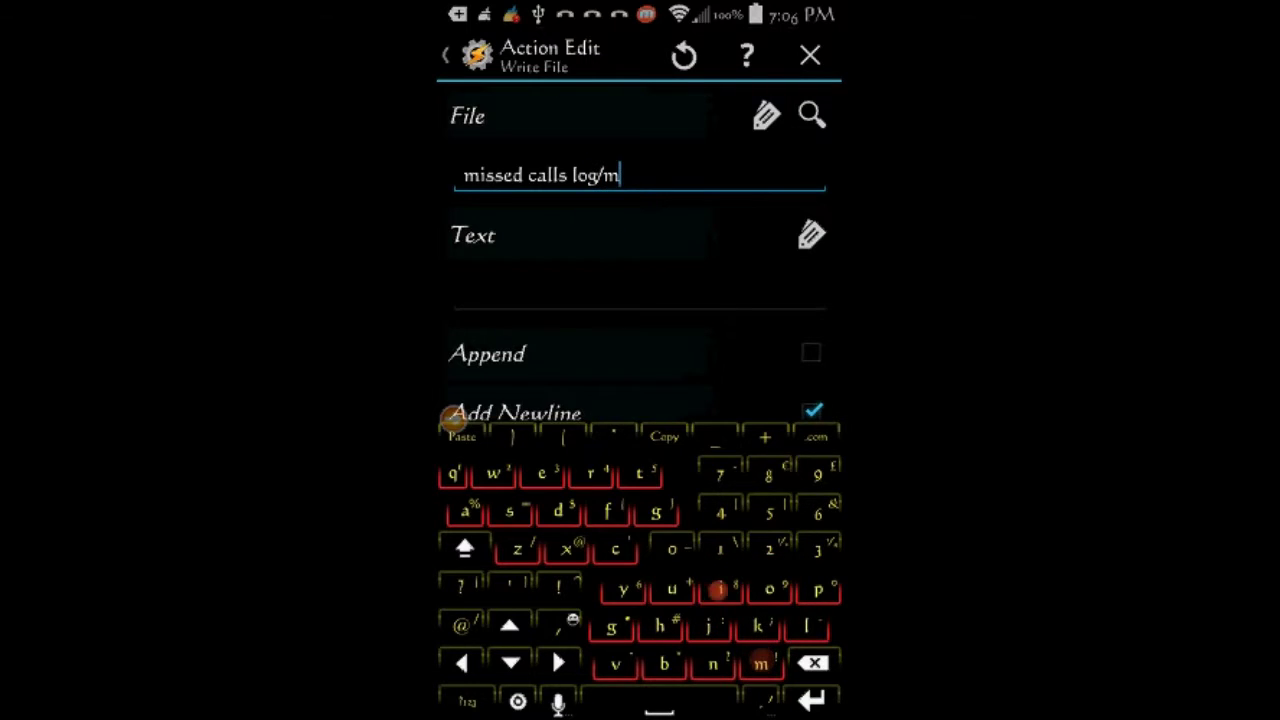
pyautogui.write('iss')
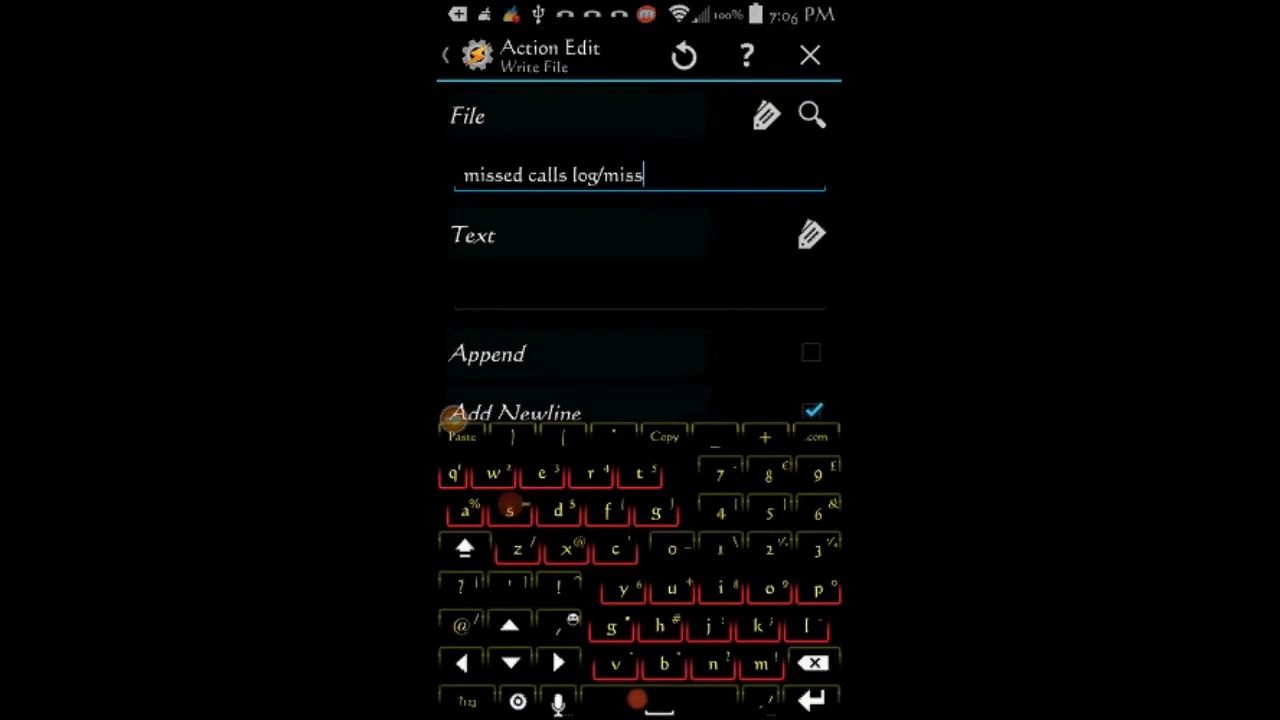
pyautogui.write('ed ')
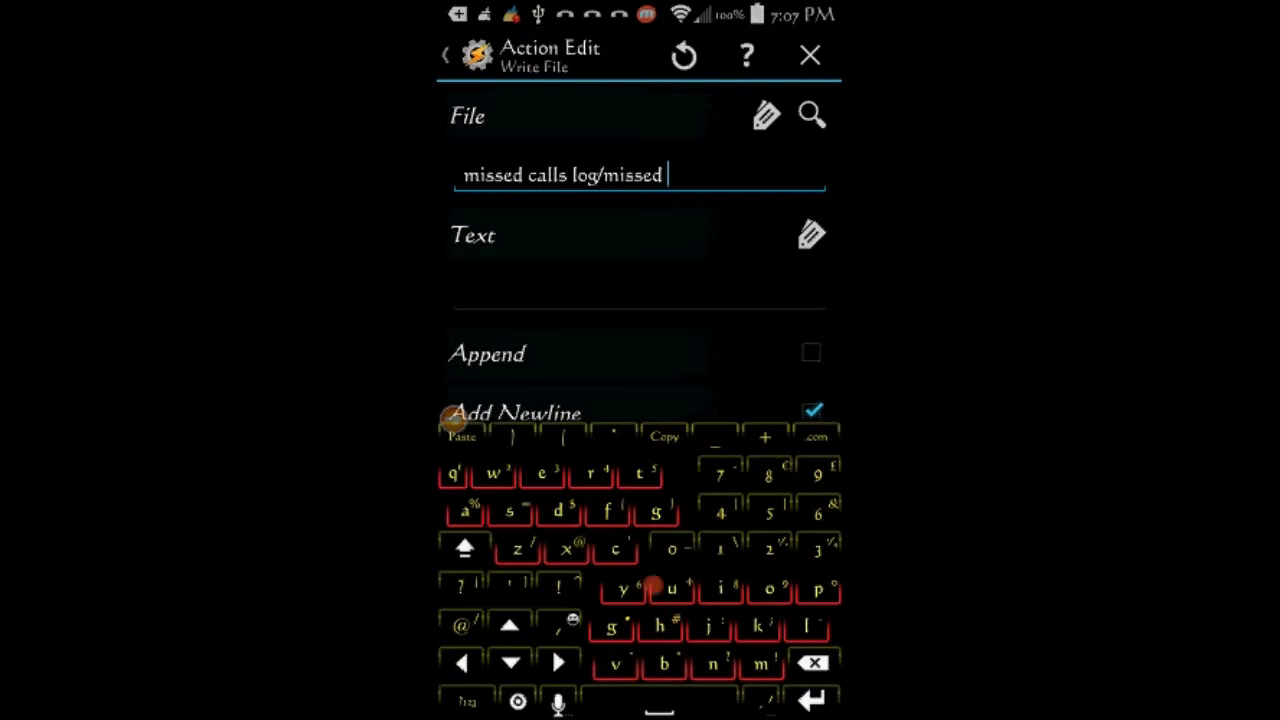
pyautogui.write('ca')
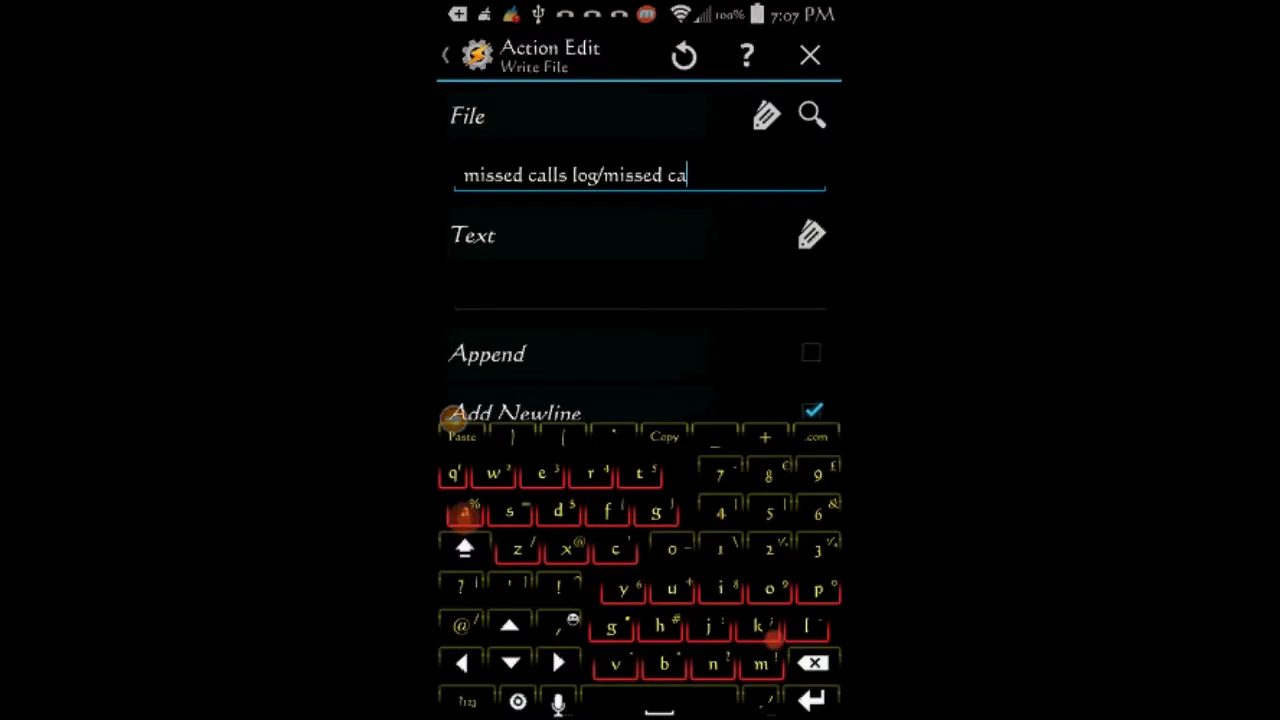
pyautogui.write('ll')
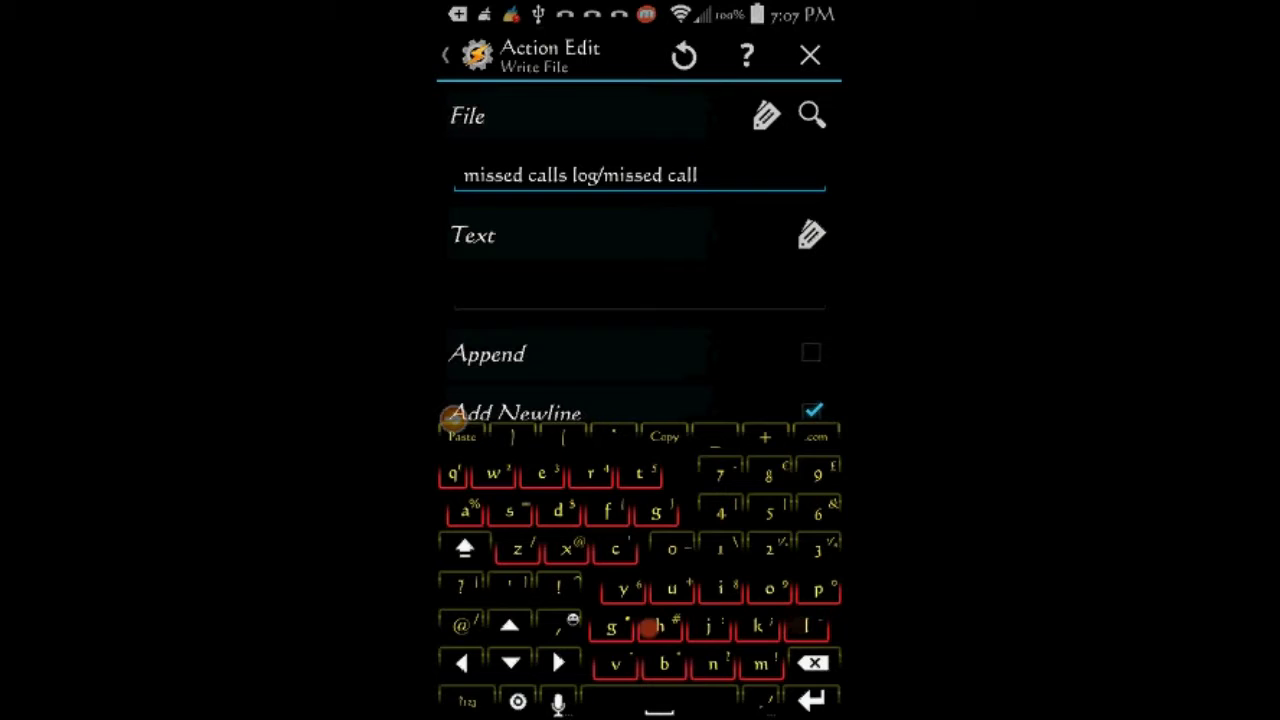
pyautogui.write('.')
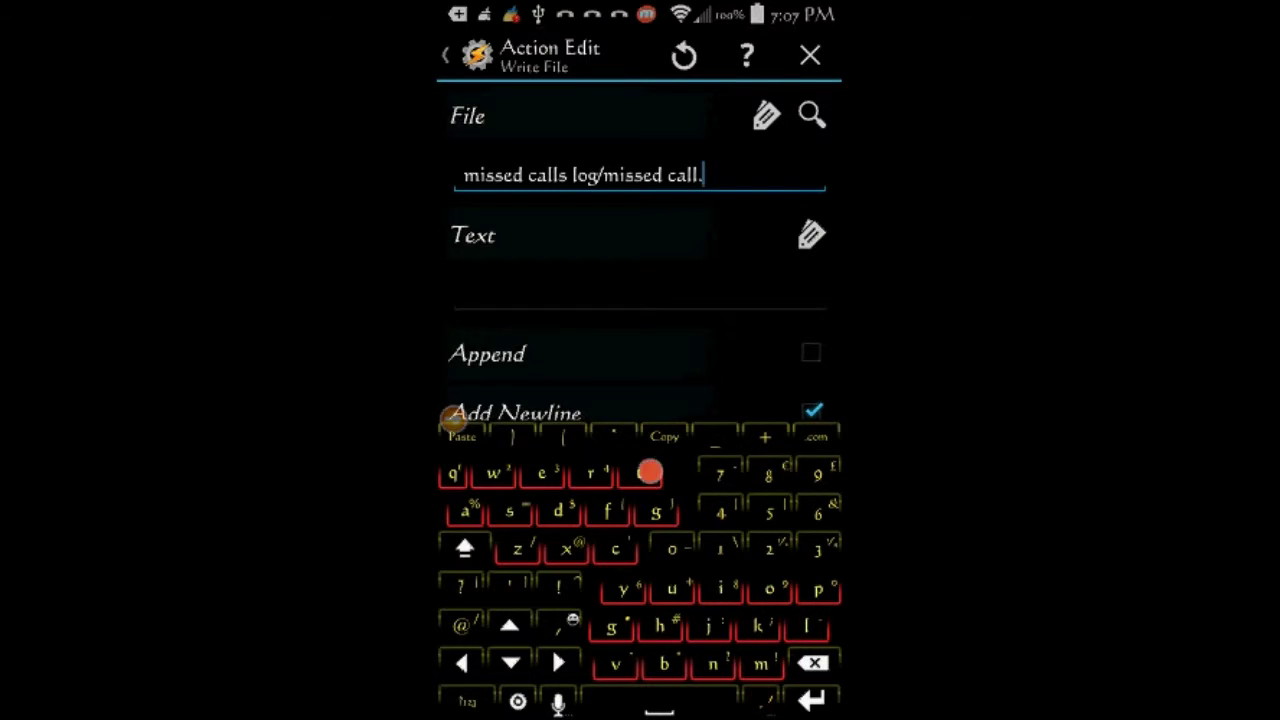
pyautogui.write('tx')
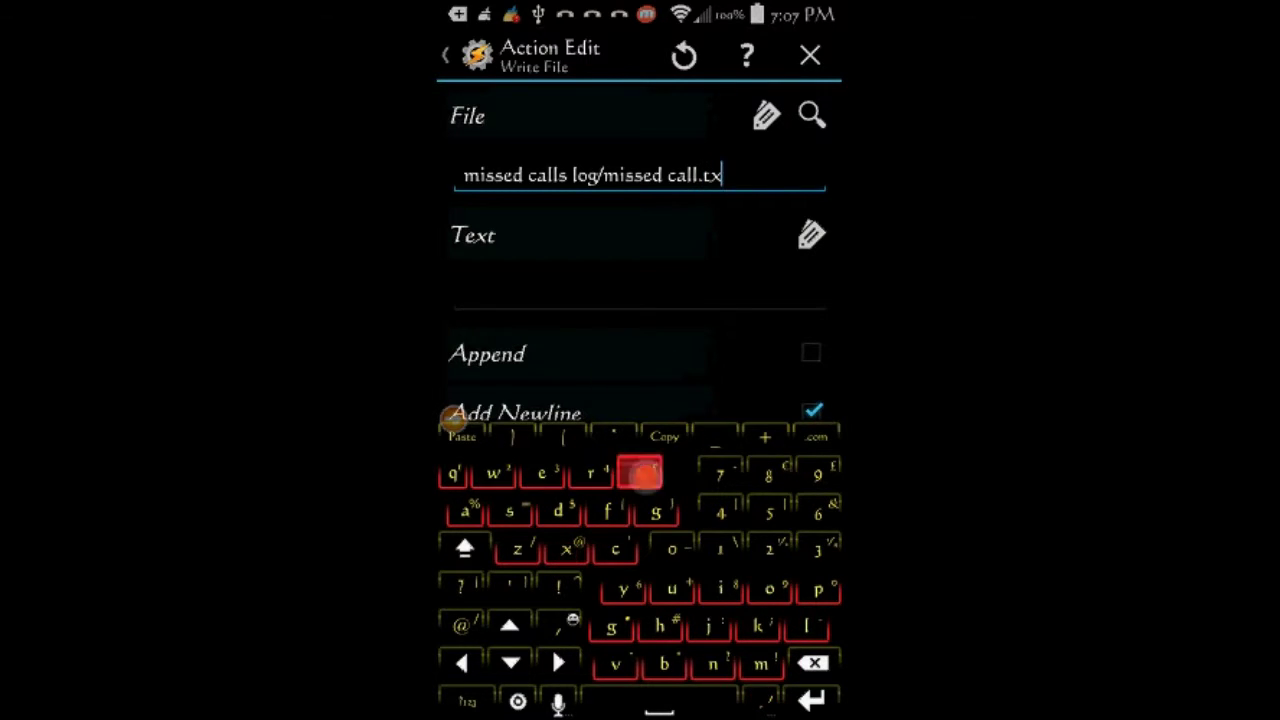
pyautogui.write('t')
pyautogui.click(570, 274)
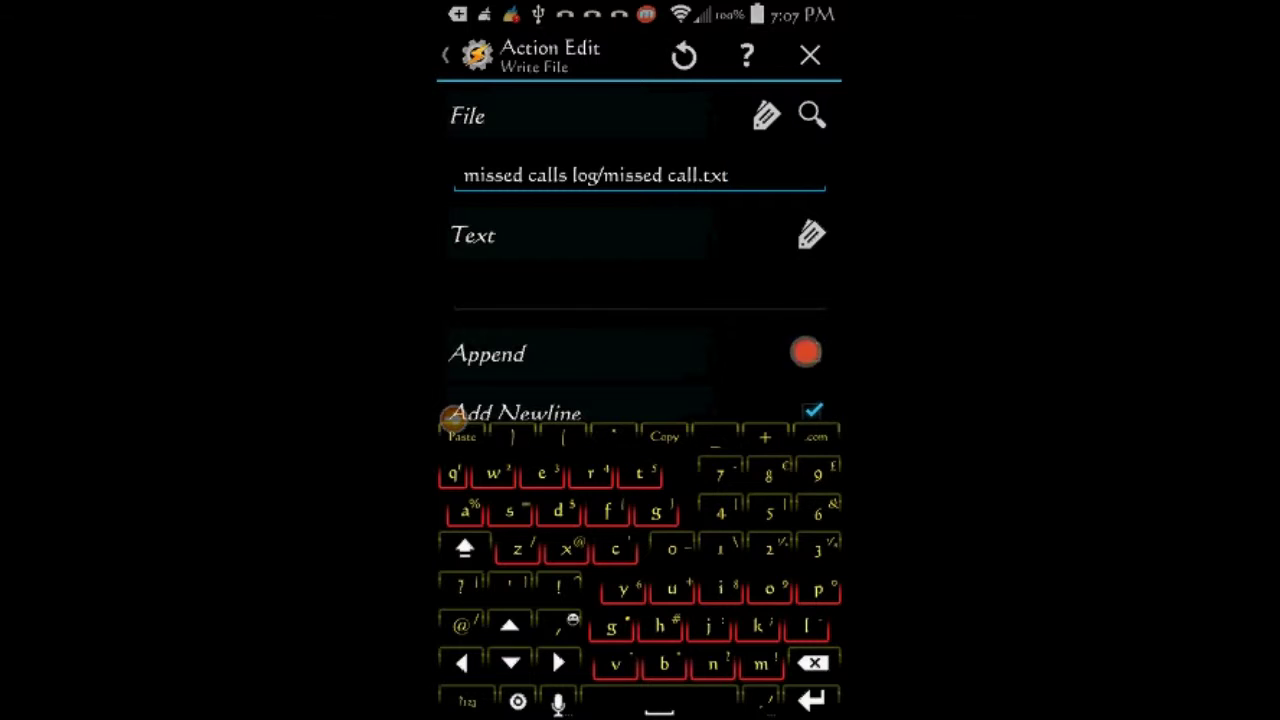
pyautogui.click(806, 352)
pyautogui.click(468, 287)
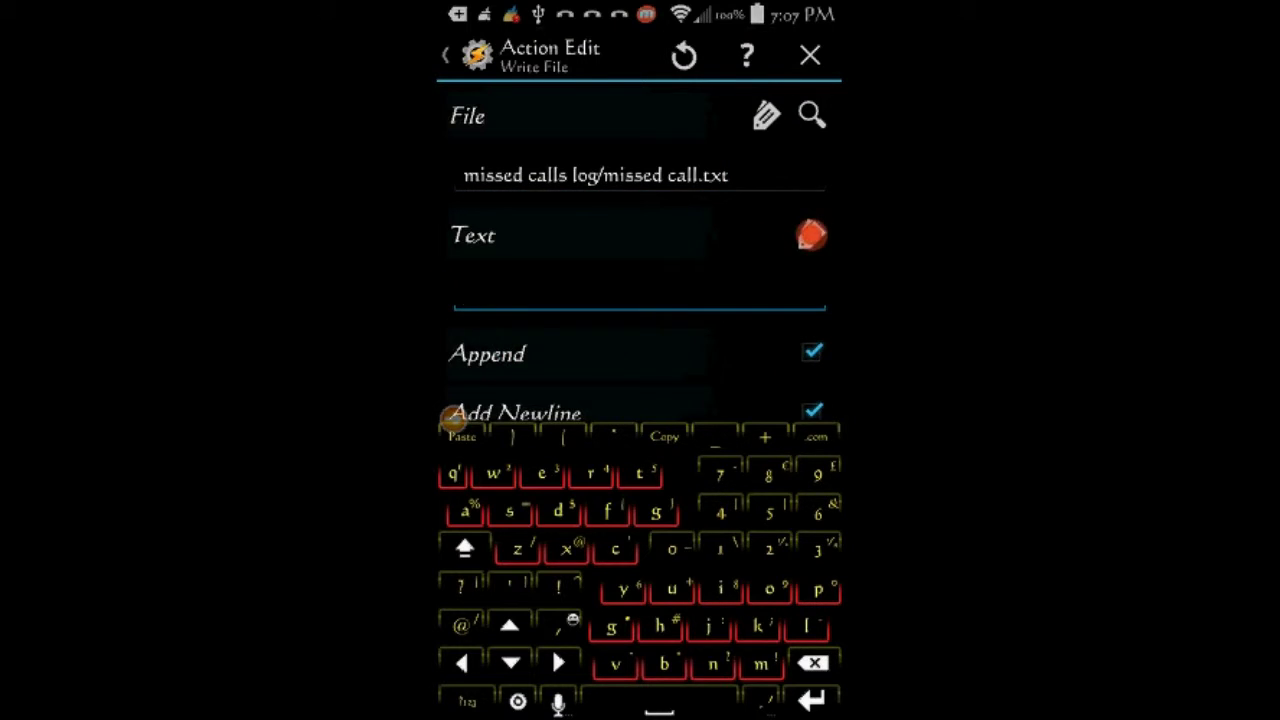
# Step: Insert the %Missedcall counter variable into the Write File text
pyautogui.click(811, 235)
pyautogui.scroll(-5, 663, 531)
pyautogui.scroll(-3, 658, 610)
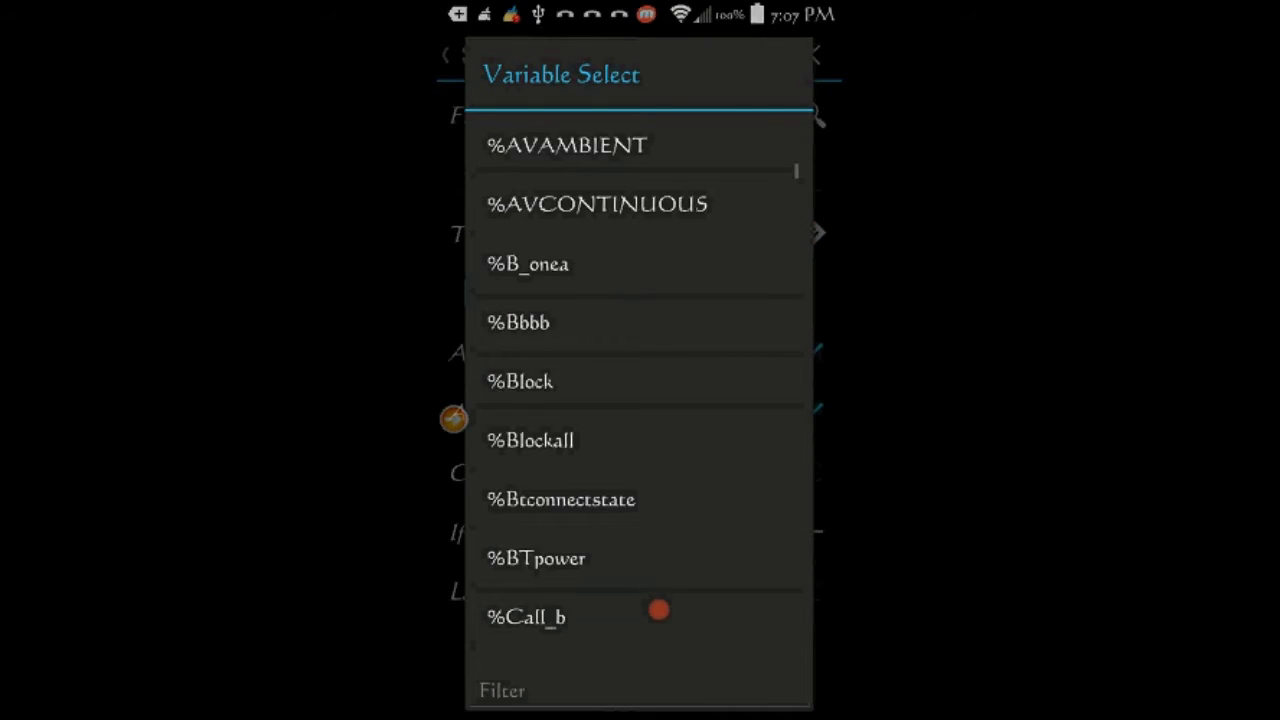
pyautogui.scroll(-5, 658, 610)
pyautogui.scroll(-5, 663, 606)
pyautogui.scroll(-5, 666, 600)
pyautogui.scroll(-2, 669, 591)
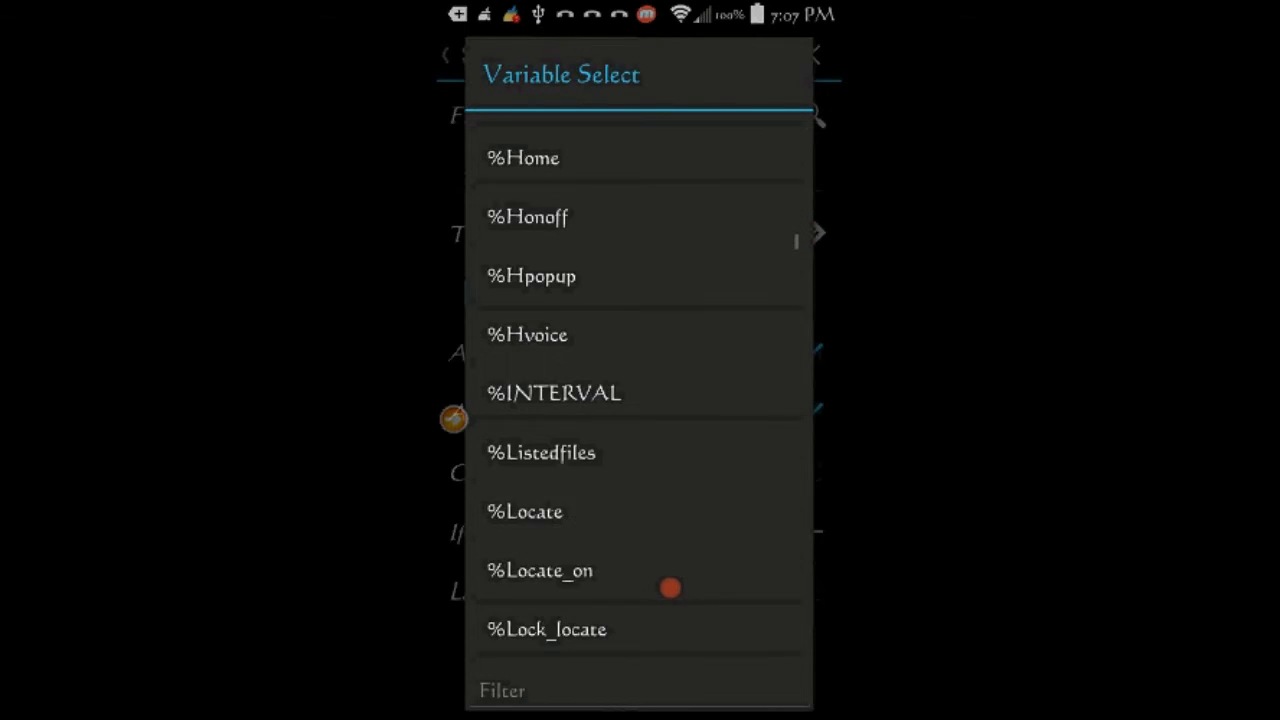
pyautogui.scroll(-5, 670, 588)
pyautogui.scroll(-4, 673, 588)
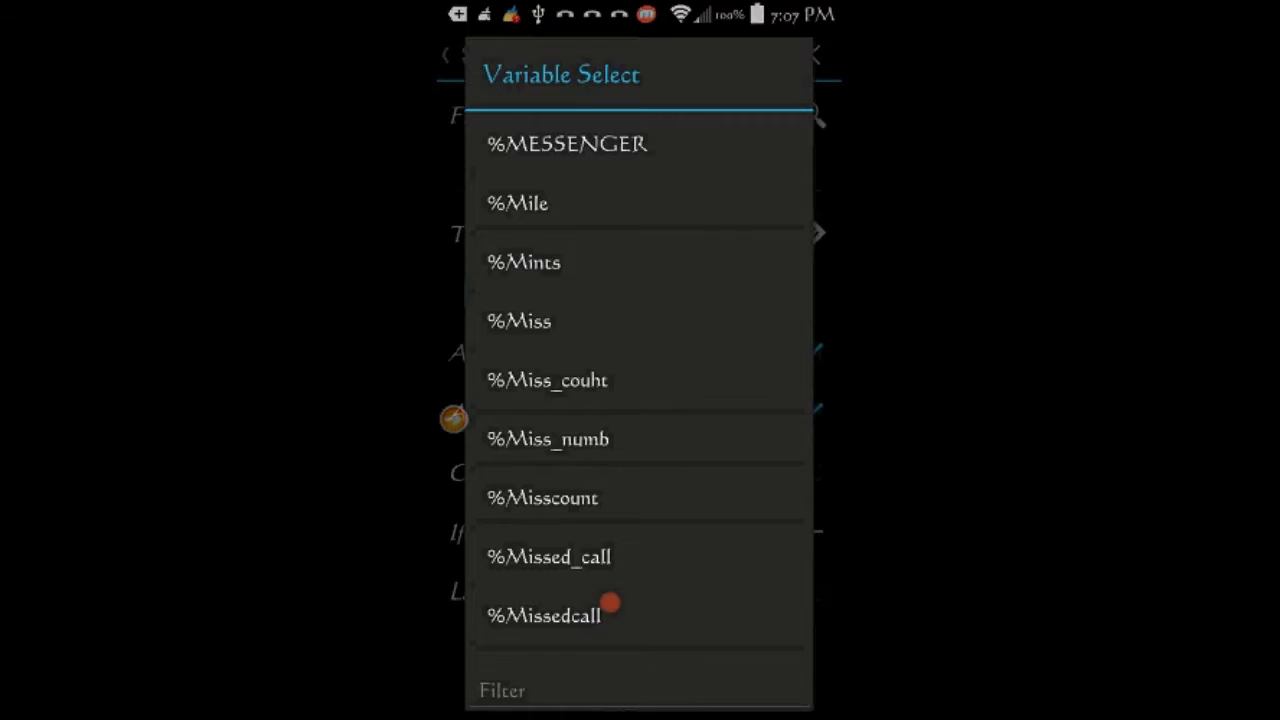
pyautogui.click(576, 613)
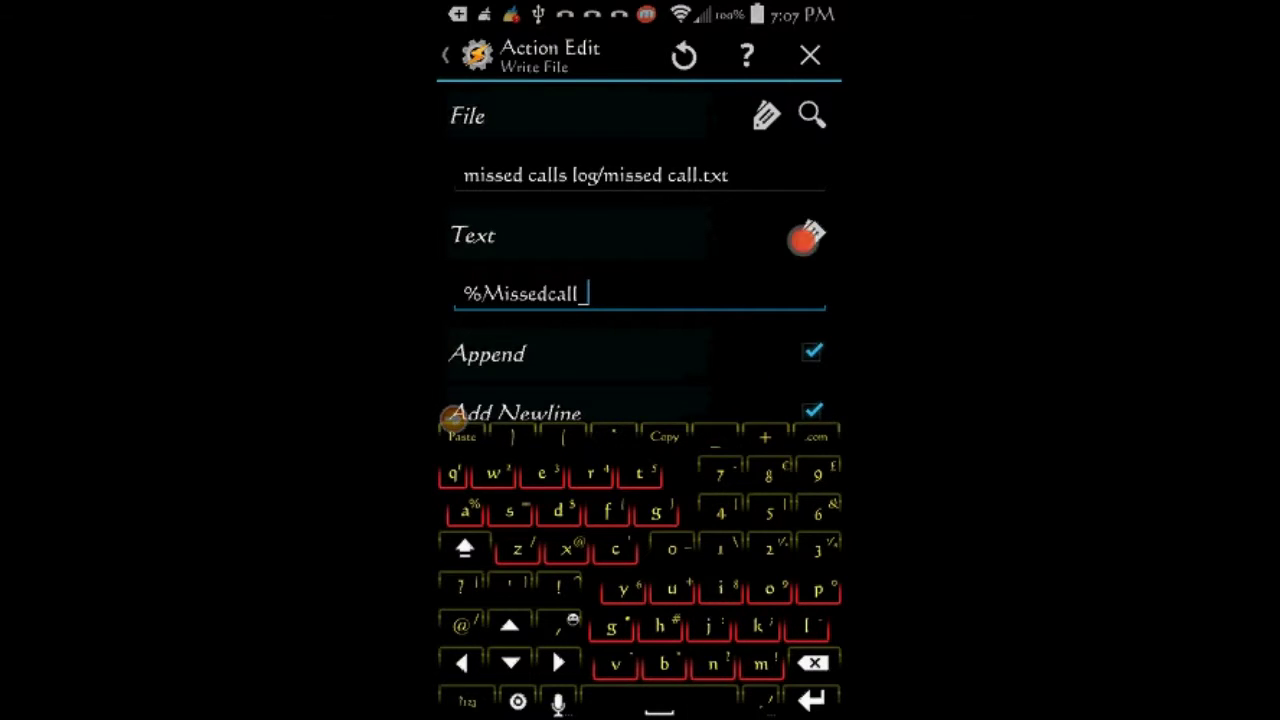
# Step: Insert the Call Date (In) variable %CDATE after the counter in the text
pyautogui.click(805, 238)
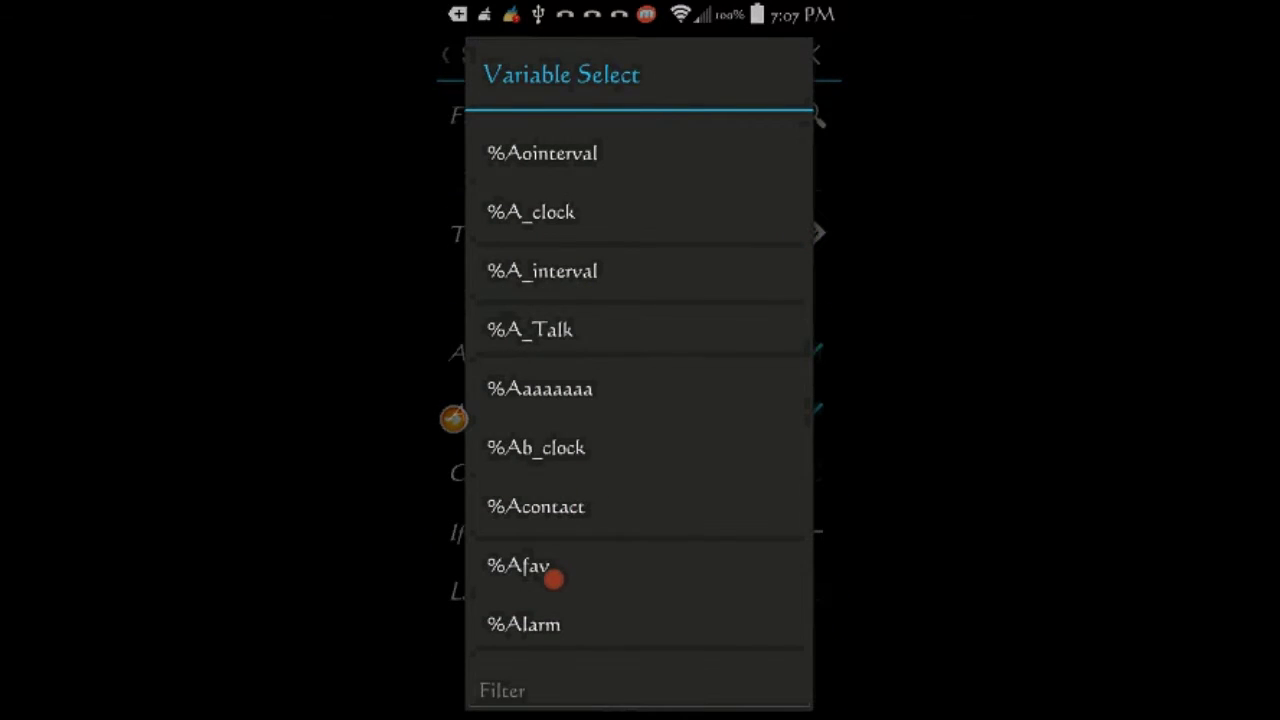
pyautogui.scroll(-3, 553, 579)
pyautogui.scroll(-3, 560, 583)
pyautogui.scroll(-2, 565, 567)
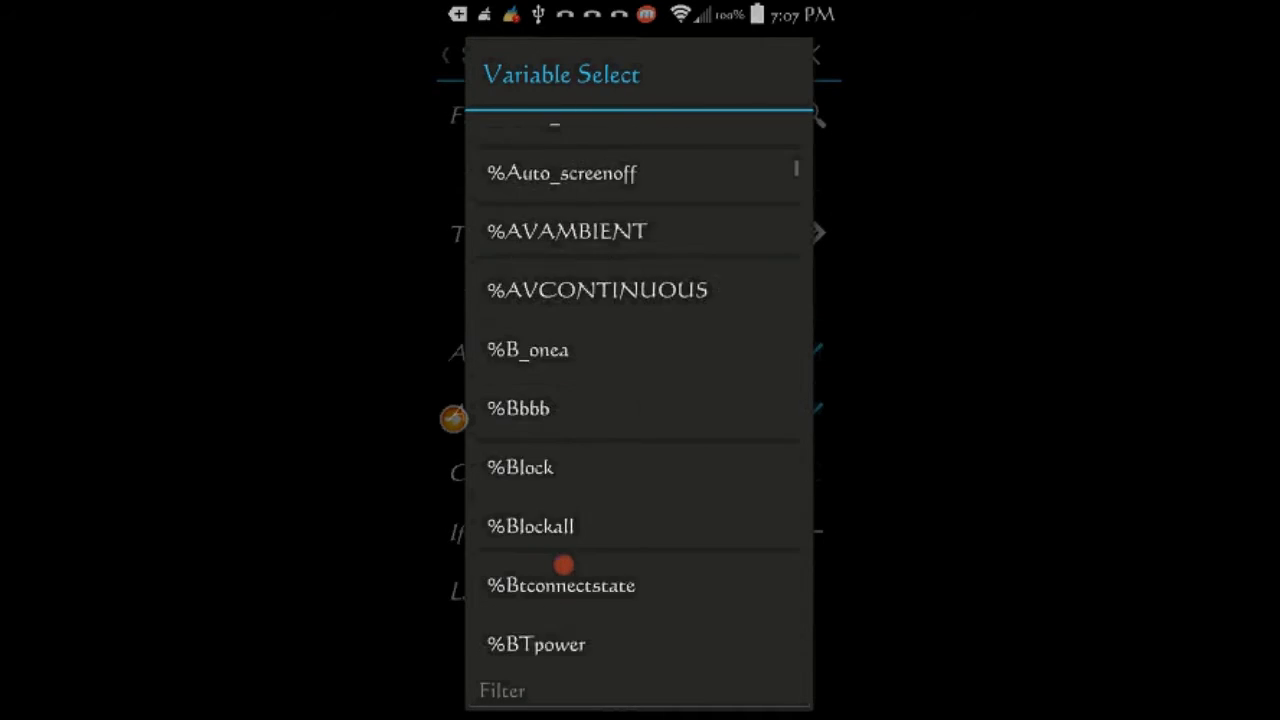
pyautogui.scroll(-5, 563, 563)
pyautogui.scroll(-3, 563, 563)
pyautogui.scroll(-4, 565, 567)
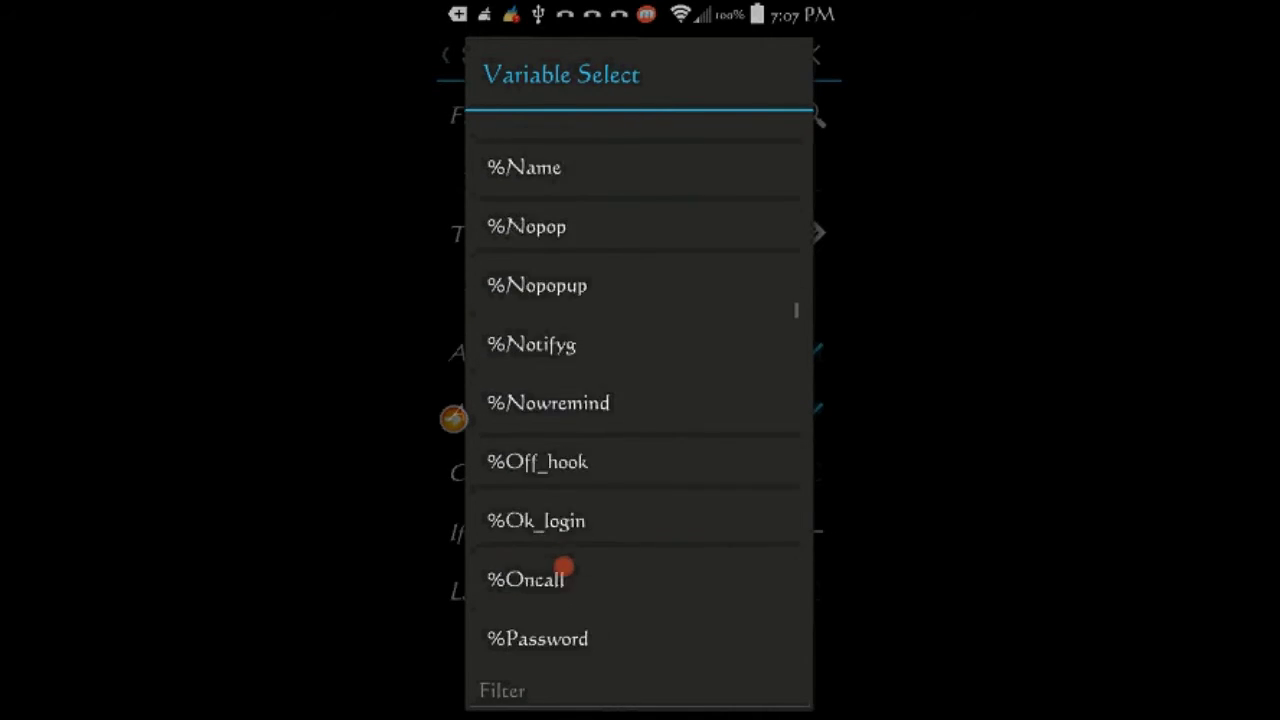
pyautogui.scroll(-5, 565, 567)
pyautogui.scroll(-4, 565, 567)
pyautogui.scroll(-1, 564, 569)
pyautogui.scroll(-1, 564, 569)
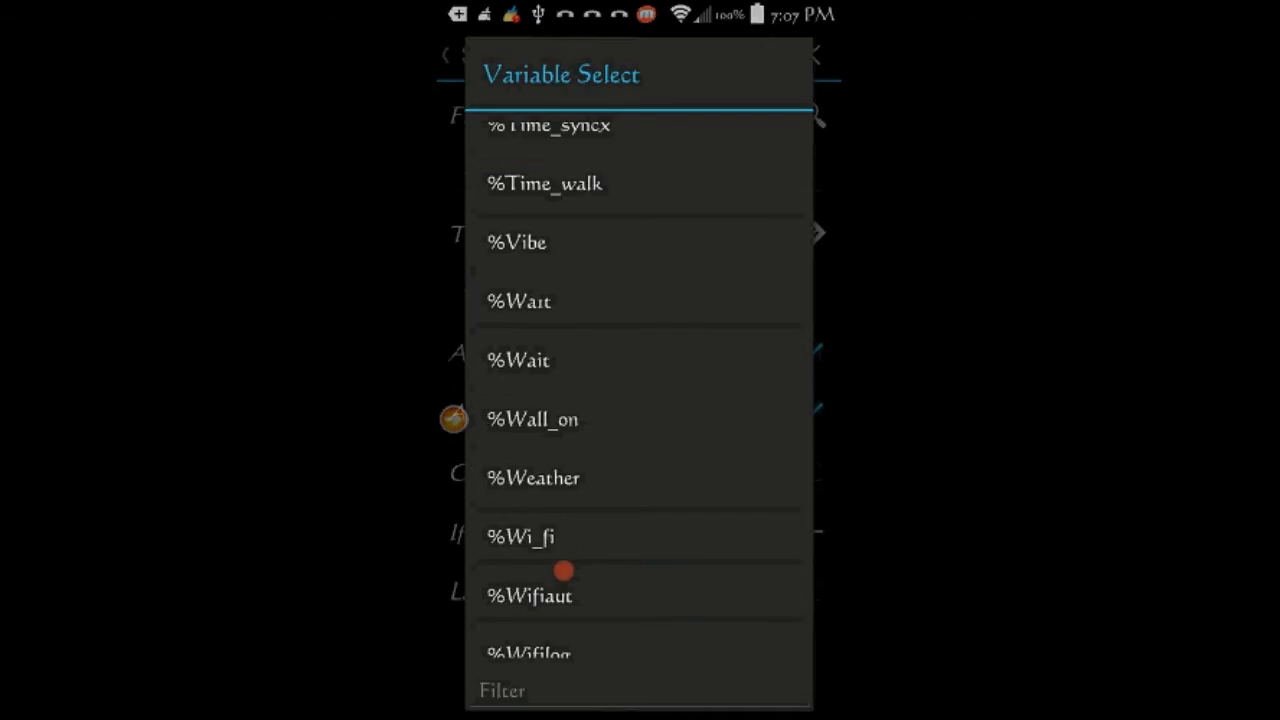
pyautogui.scroll(-4, 564, 569)
pyautogui.scroll(-1, 564, 569)
pyautogui.scroll(-1, 565, 582)
pyautogui.scroll(-3, 565, 582)
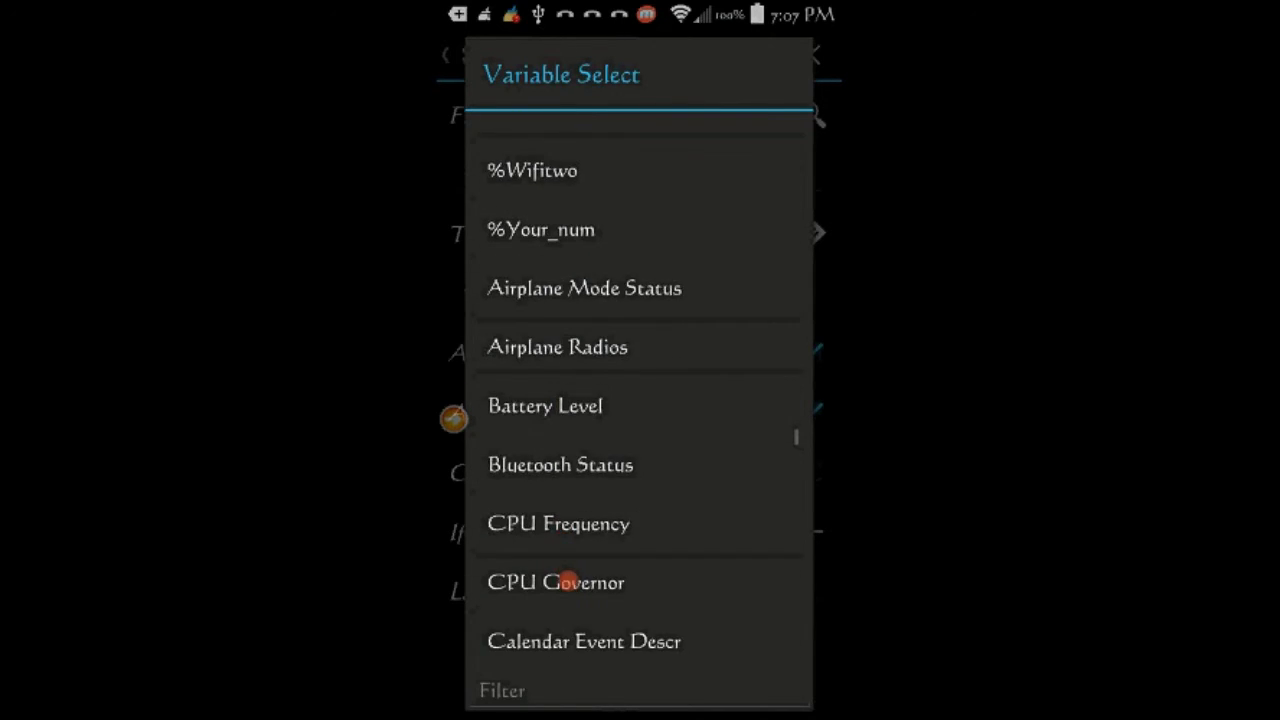
pyautogui.scroll(-2, 571, 580)
pyautogui.scroll(-6, 571, 580)
pyautogui.scroll(-3, 571, 577)
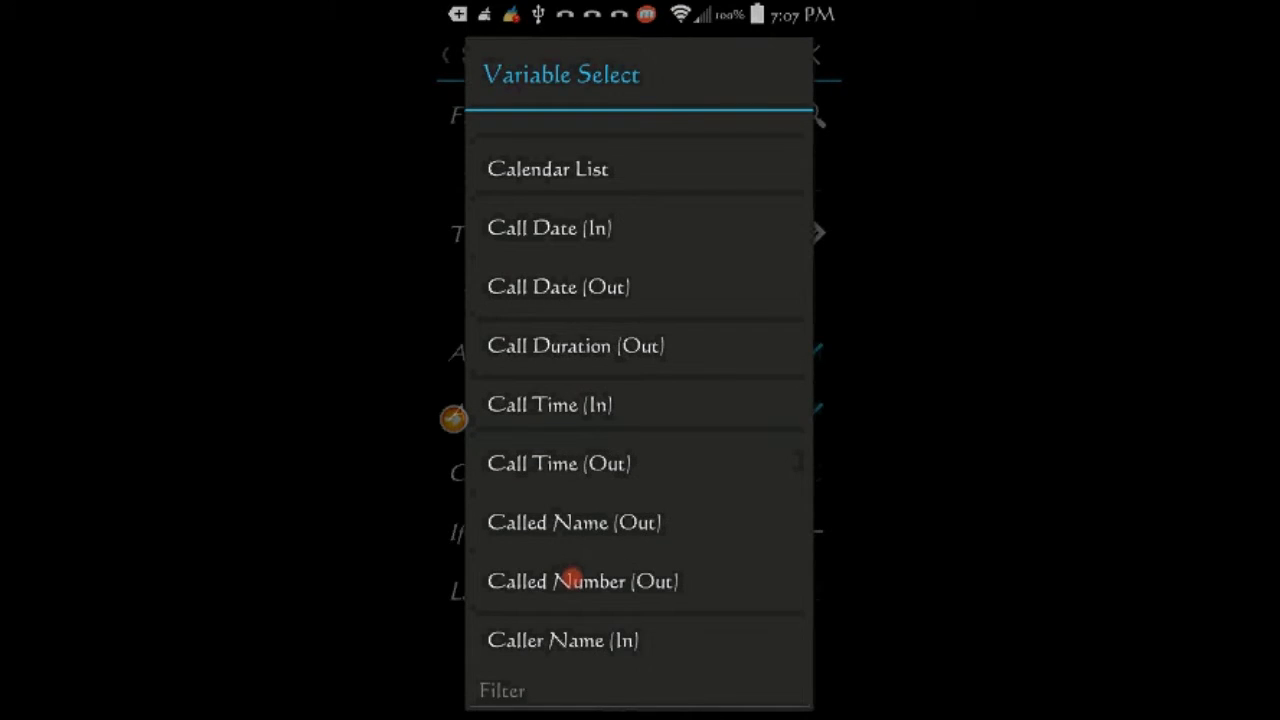
pyautogui.scroll(-2, 566, 580)
pyautogui.scroll(-2, 572, 575)
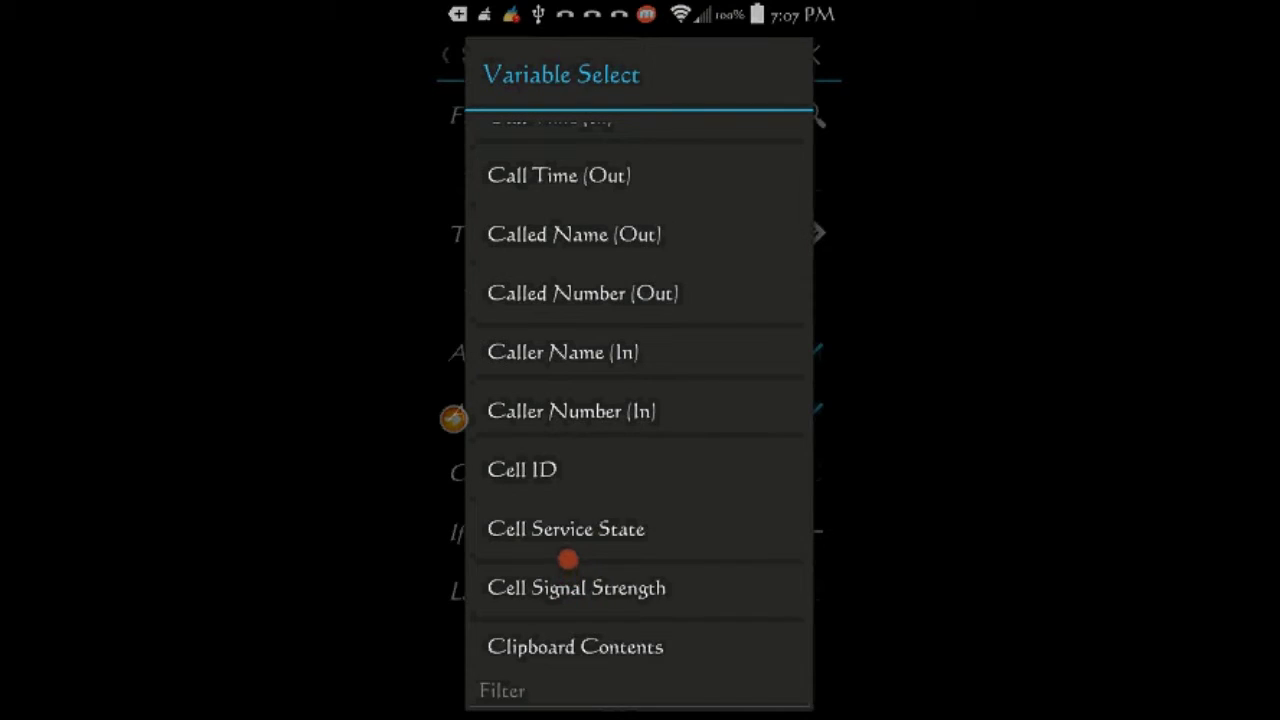
pyautogui.scroll(1, 609, 411)
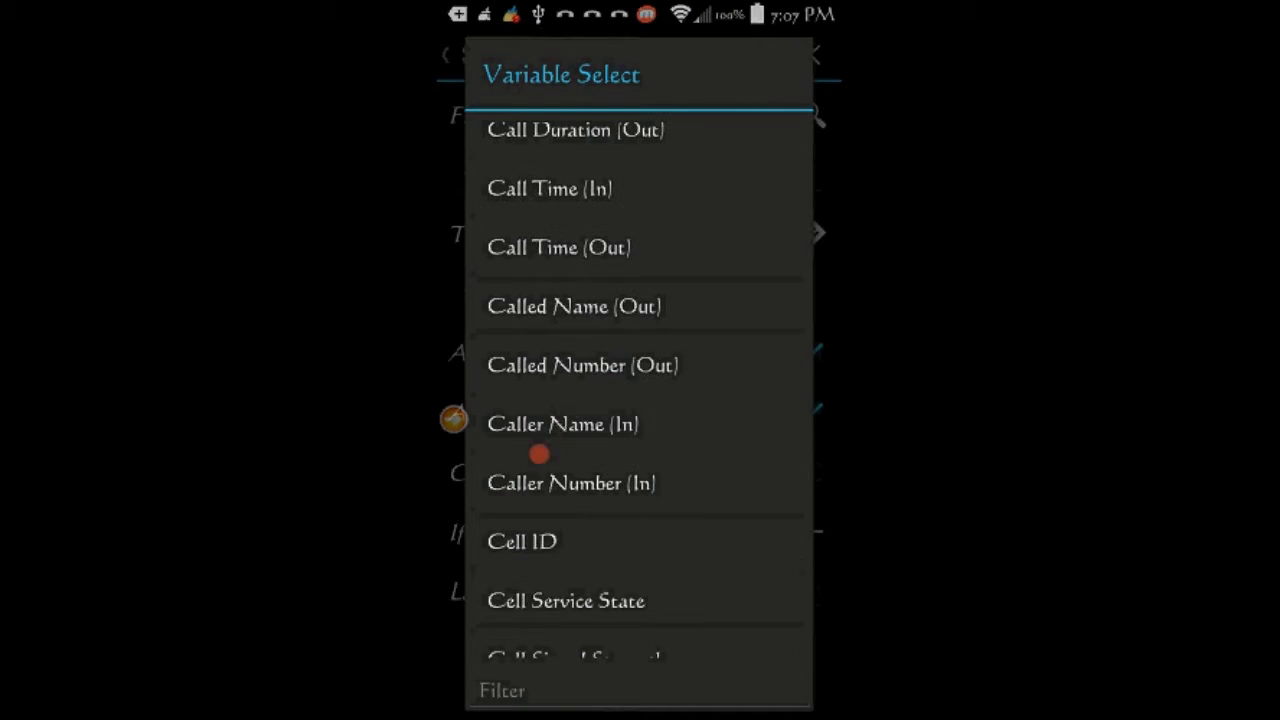
pyautogui.scroll(2, 606, 301)
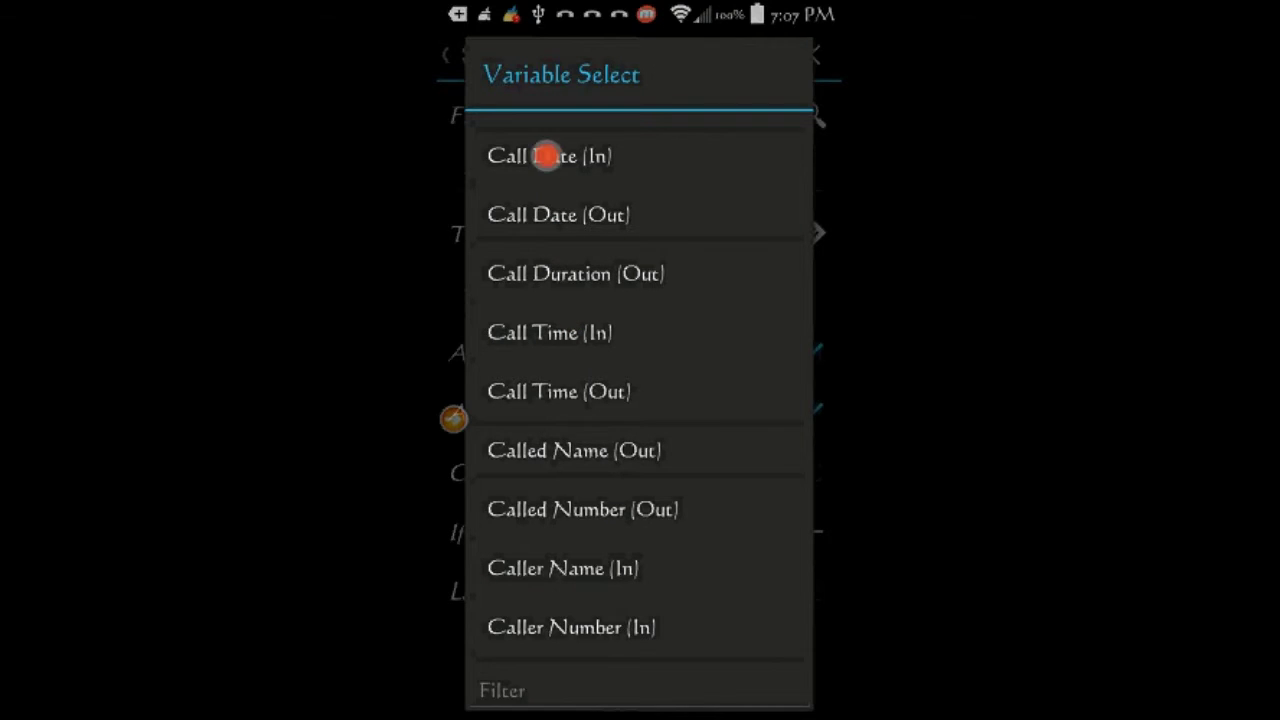
pyautogui.click(546, 156)
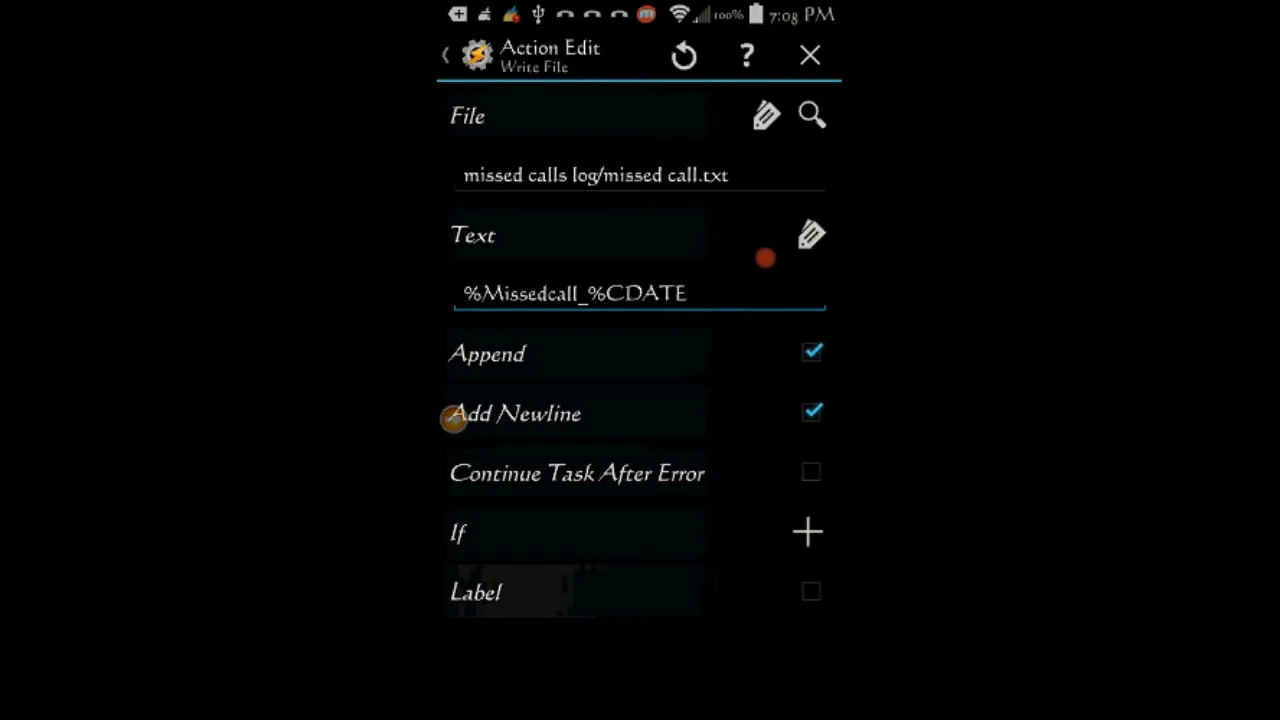
# Step: Add an underscore separator and the Call Time (In) variable %CTIME to the text
pyautogui.click(700, 291)
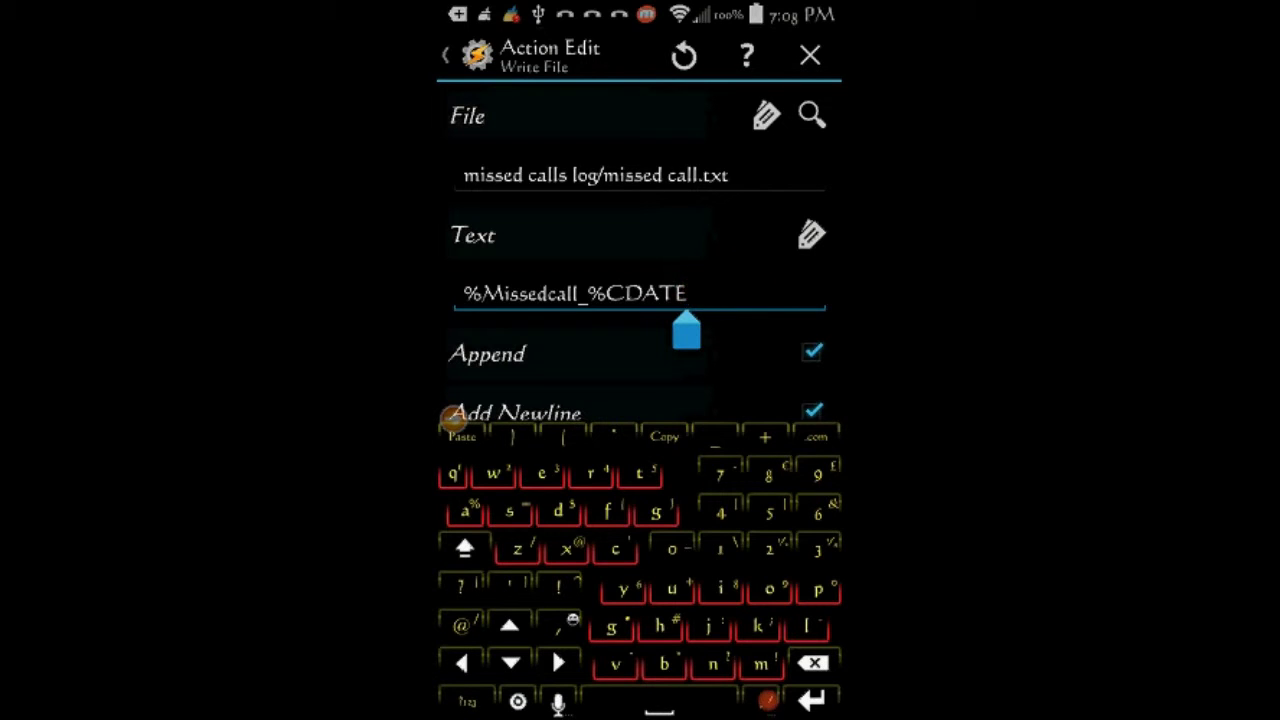
pyautogui.write('_')
pyautogui.write('_')
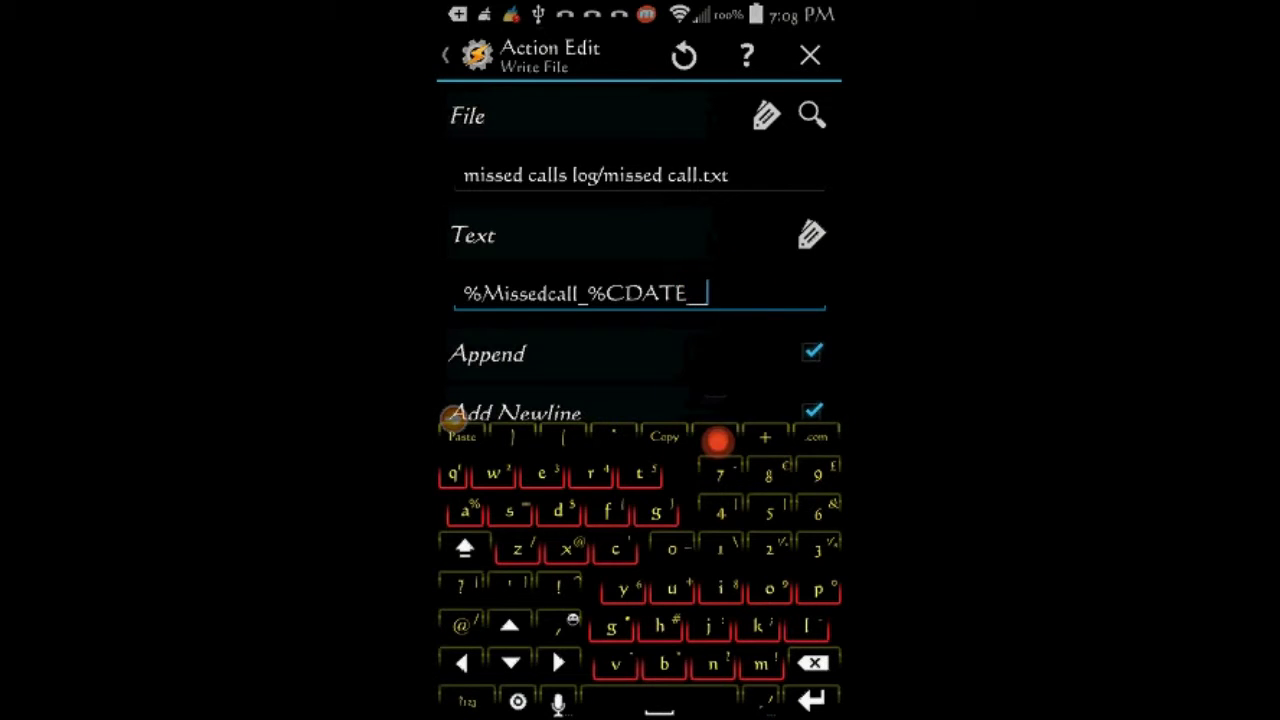
pyautogui.click(808, 235)
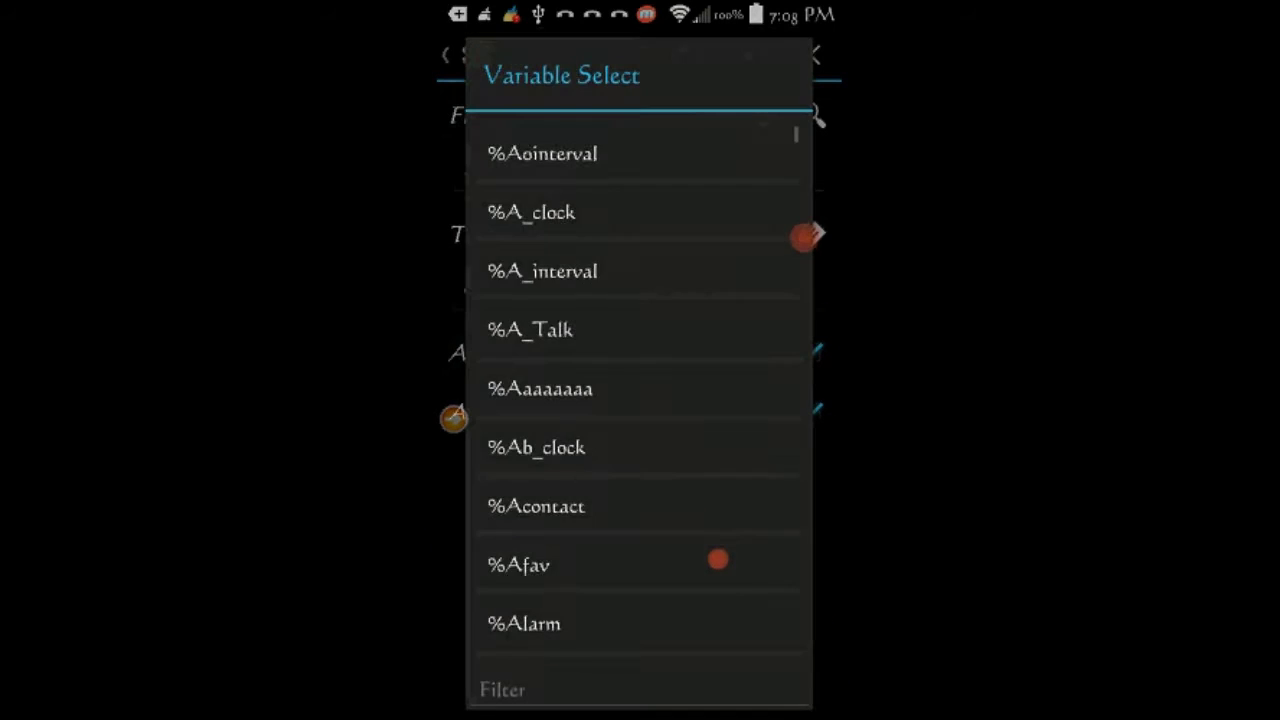
pyautogui.scroll(-1, 715, 565)
pyautogui.scroll(-5, 717, 580)
pyautogui.scroll(-3, 718, 572)
pyautogui.scroll(-3, 718, 570)
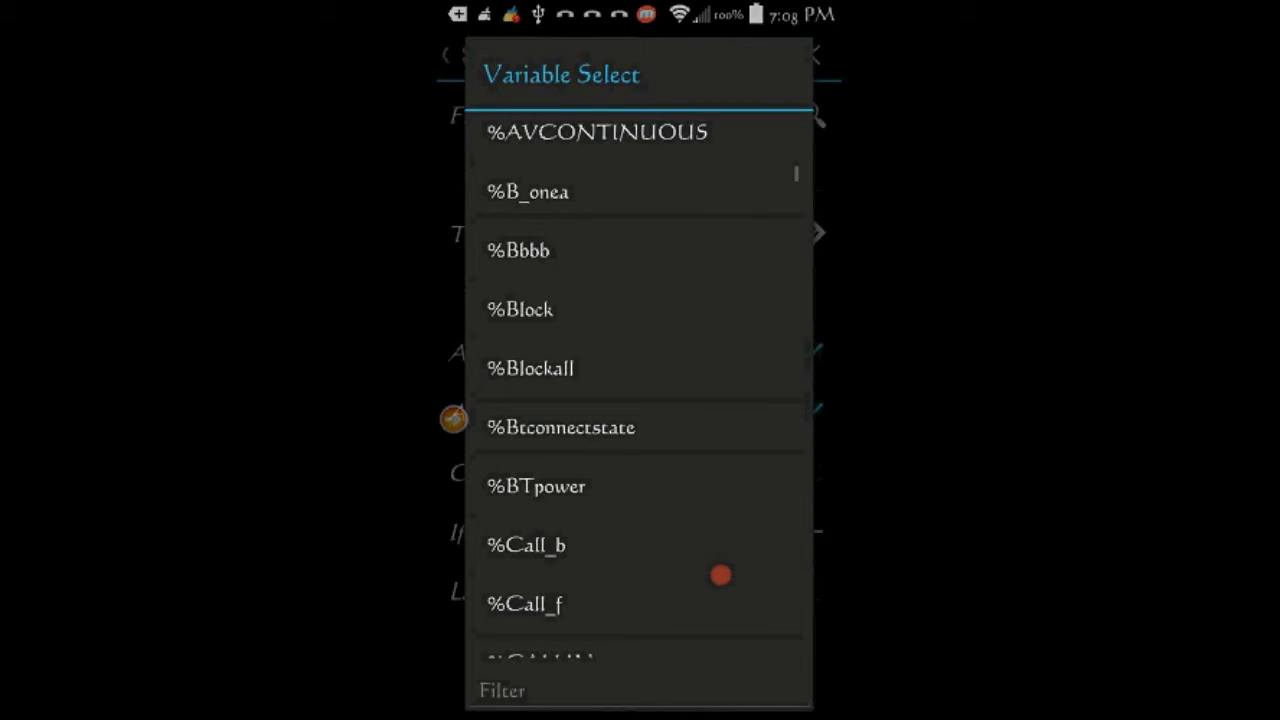
pyautogui.scroll(-3, 718, 566)
pyautogui.scroll(-3, 718, 560)
pyautogui.scroll(-1, 718, 557)
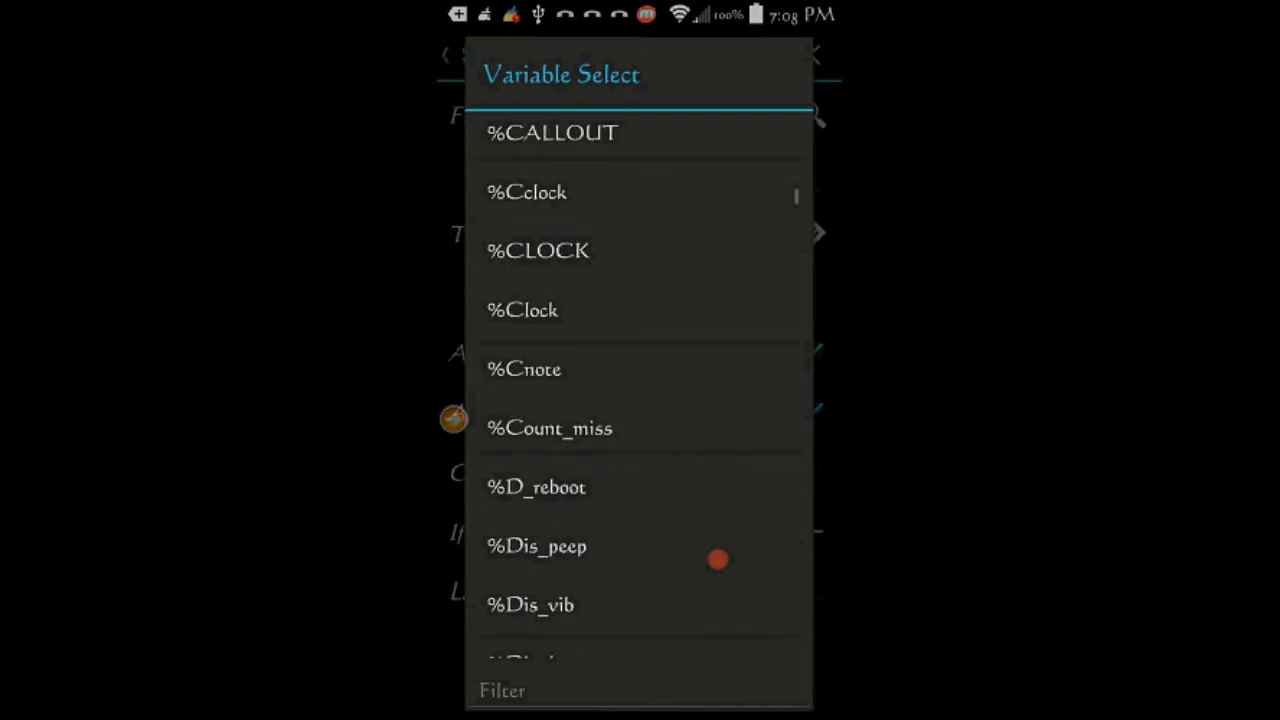
pyautogui.scroll(-3, 717, 558)
pyautogui.scroll(-3, 717, 560)
pyautogui.scroll(-3, 716, 562)
pyautogui.scroll(-3, 716, 563)
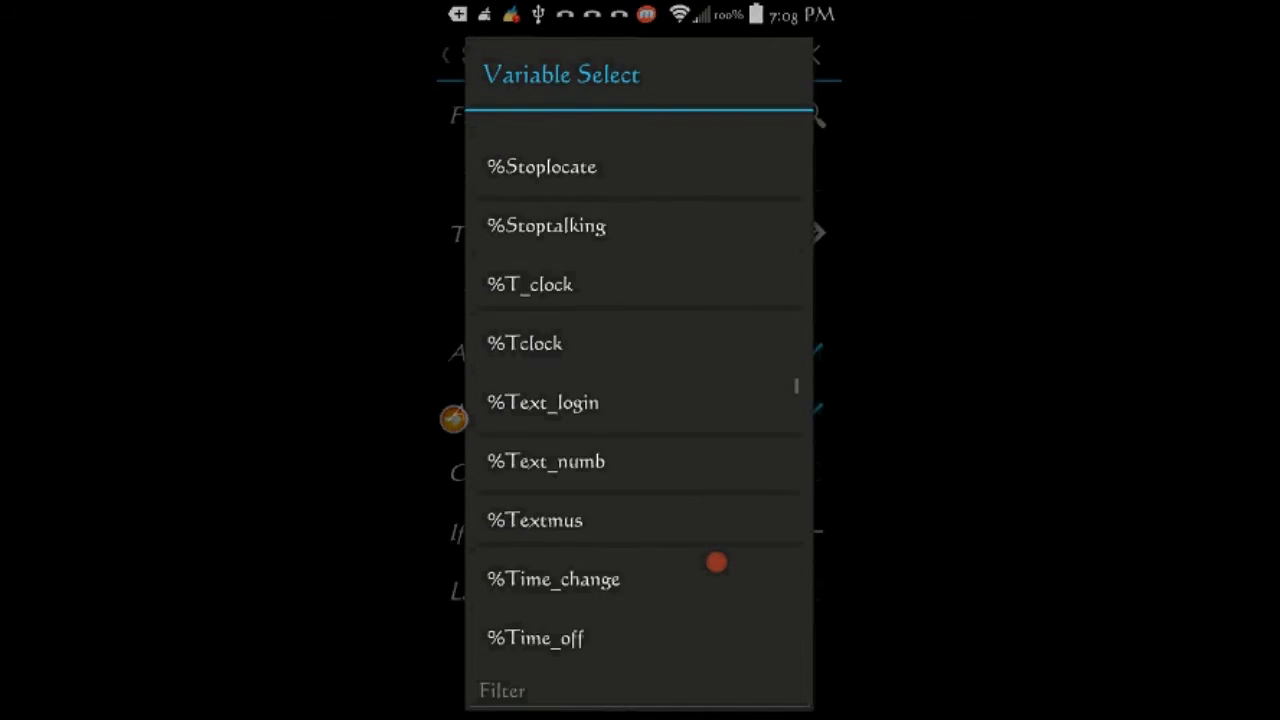
pyautogui.scroll(-3, 716, 563)
pyautogui.scroll(-3, 716, 563)
pyautogui.scroll(-3, 716, 563)
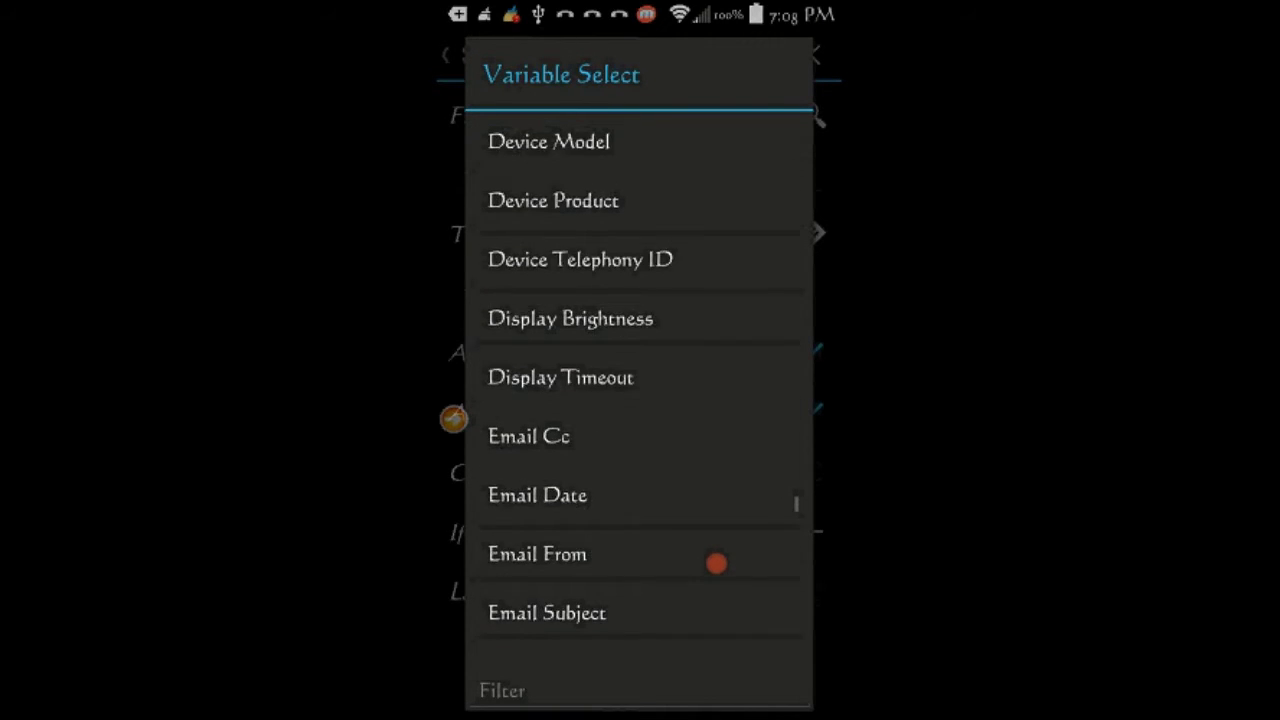
pyautogui.scroll(3, 714, 563)
pyautogui.scroll(2, 689, 571)
pyautogui.scroll(5, 689, 571)
pyautogui.scroll(3, 690, 572)
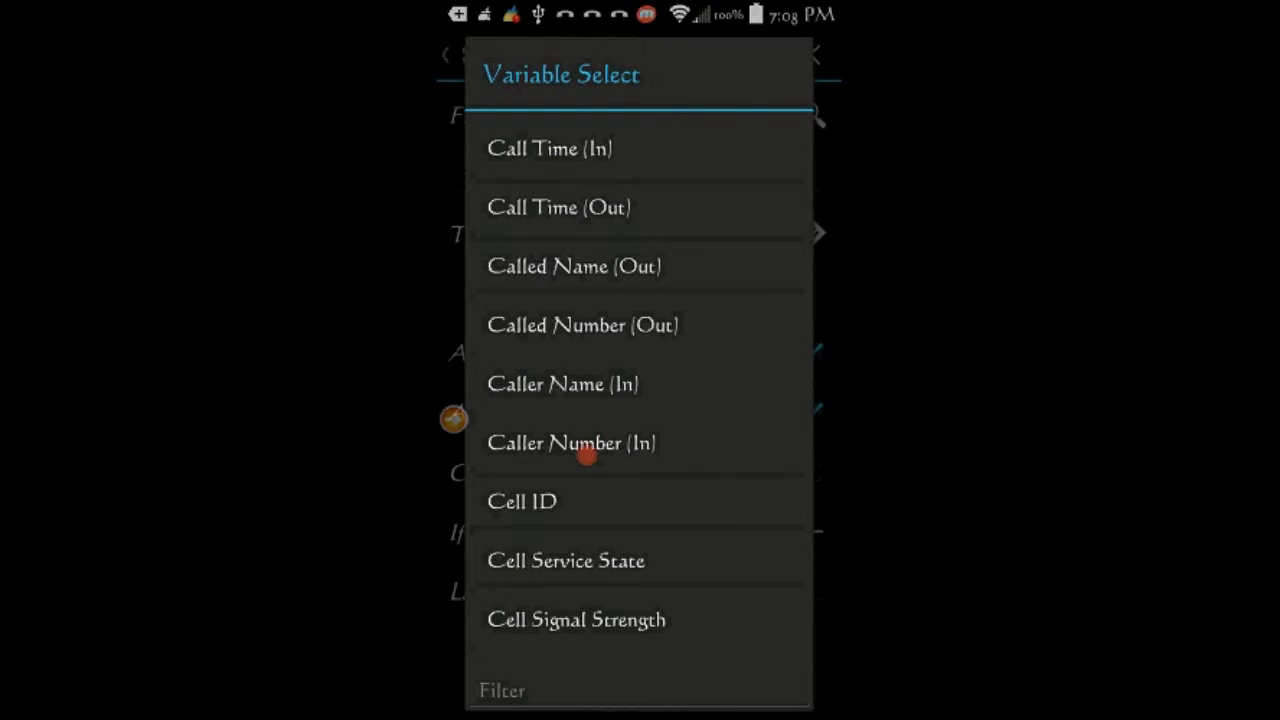
pyautogui.scroll(3, 585, 455)
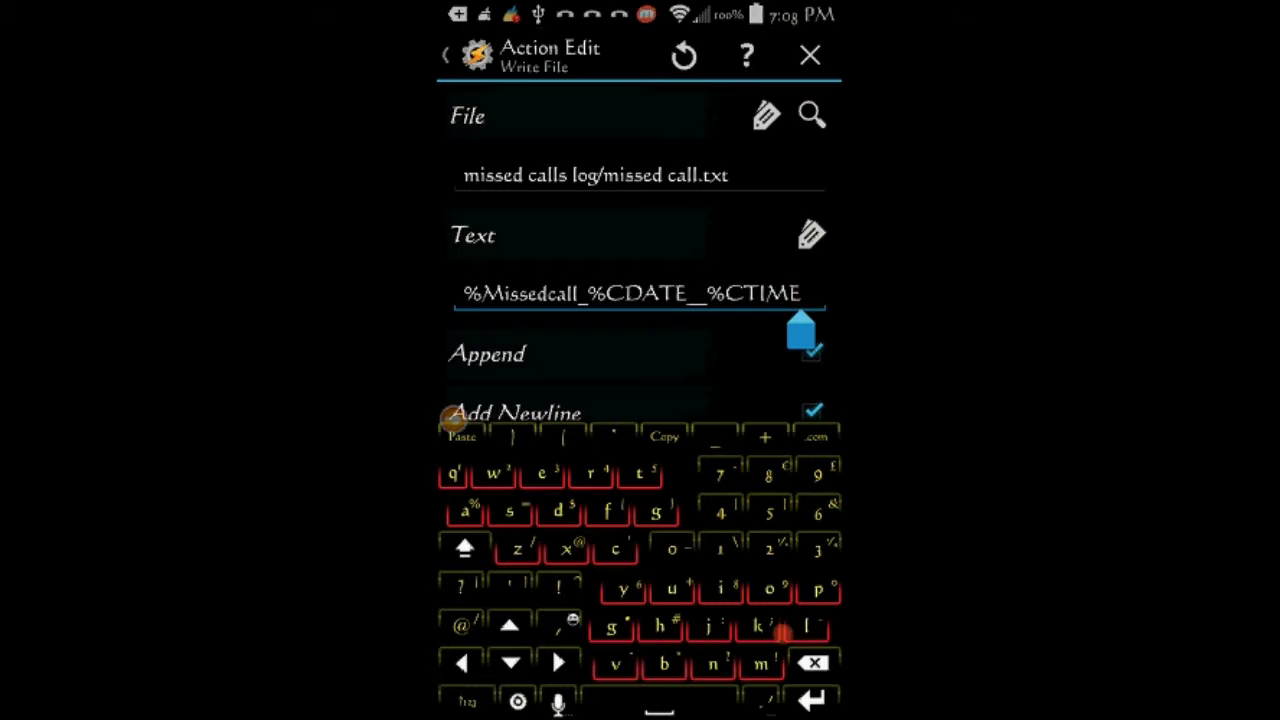
# Step: Append an underscore and the Caller Number (In) variable %CNUM, then save the Write File action
pyautogui.write('_')
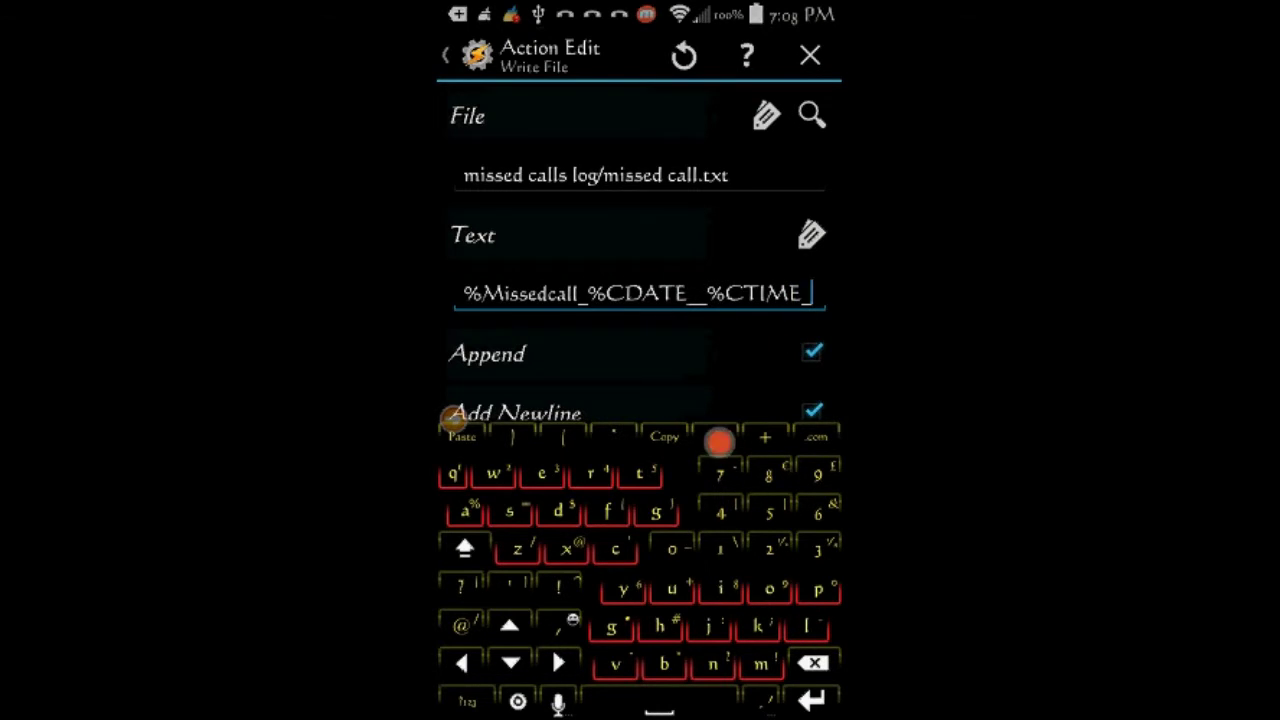
pyautogui.write('_')
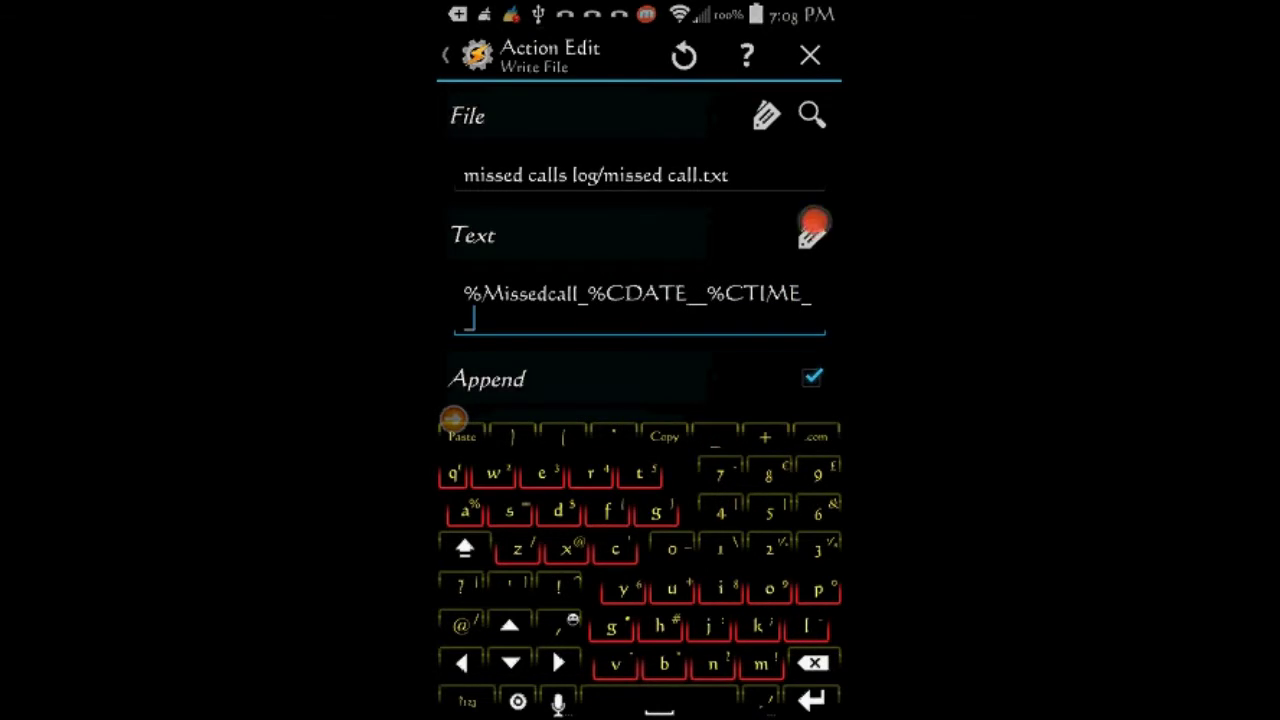
pyautogui.click(812, 224)
pyautogui.scroll(-5, 747, 477)
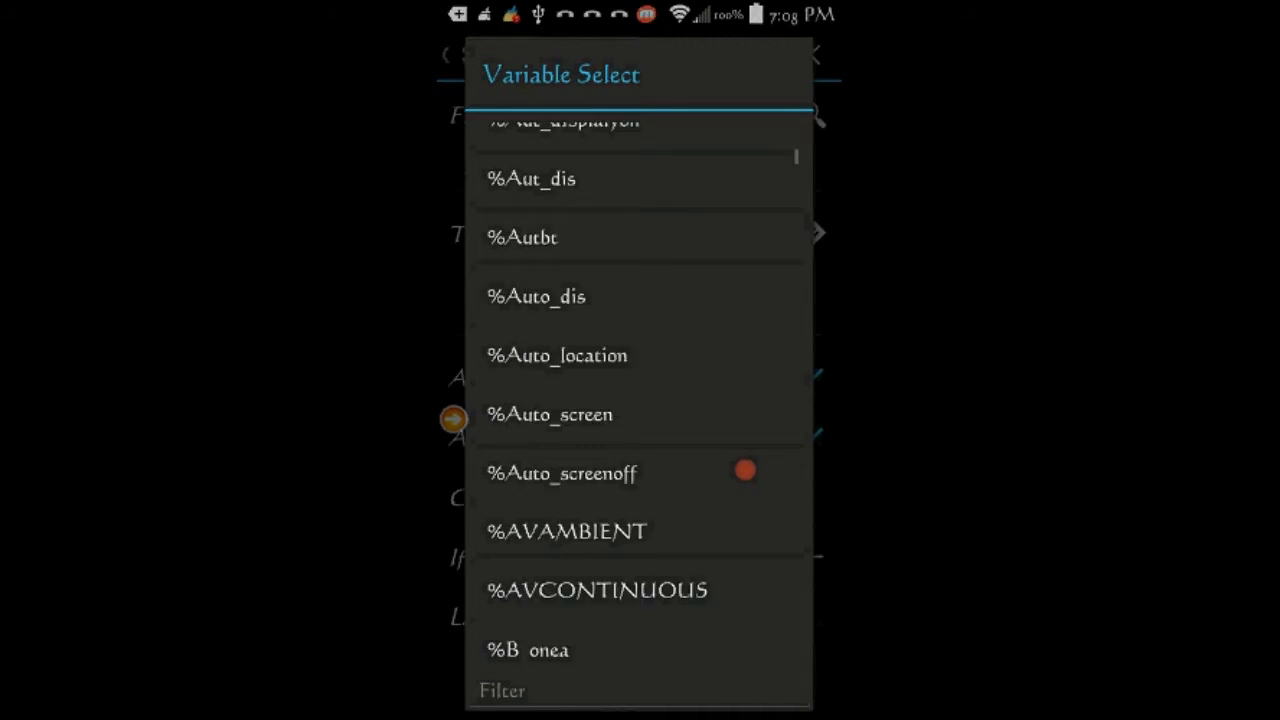
pyautogui.scroll(-5, 747, 477)
pyautogui.scroll(-5, 747, 477)
pyautogui.scroll(-5, 747, 477)
pyautogui.scroll(-3, 591, 628)
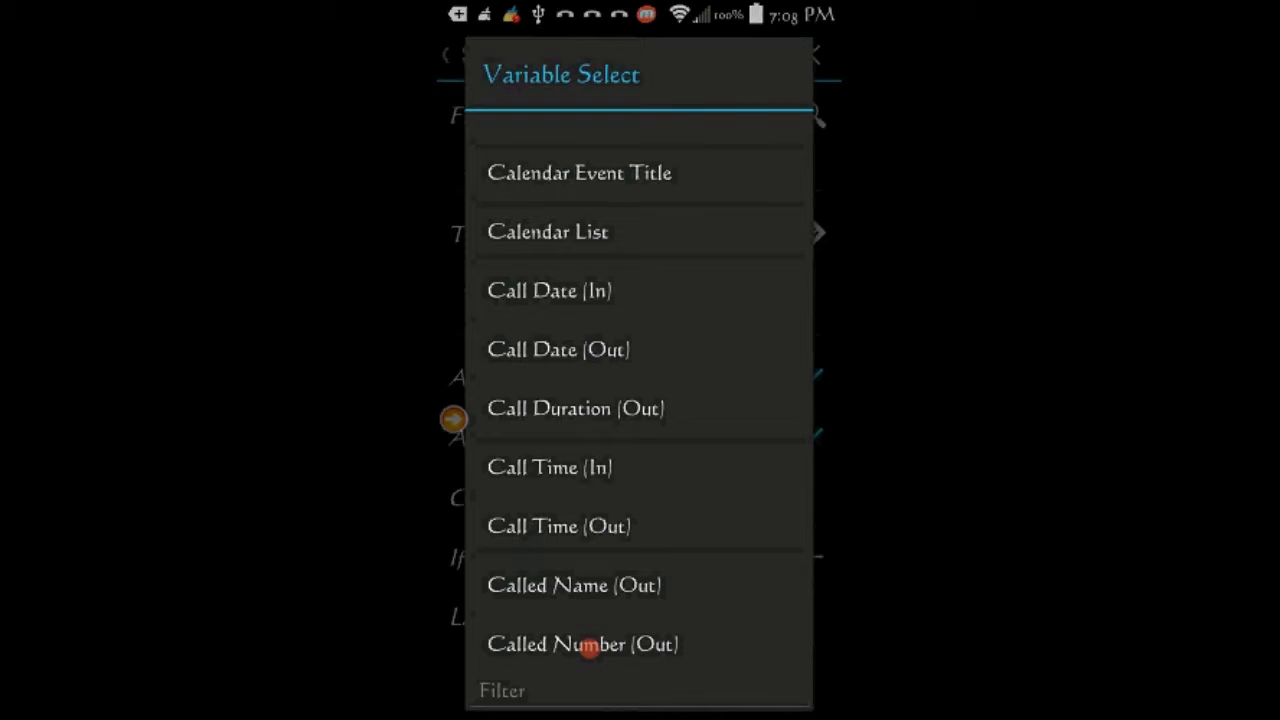
pyautogui.scroll(-3, 594, 607)
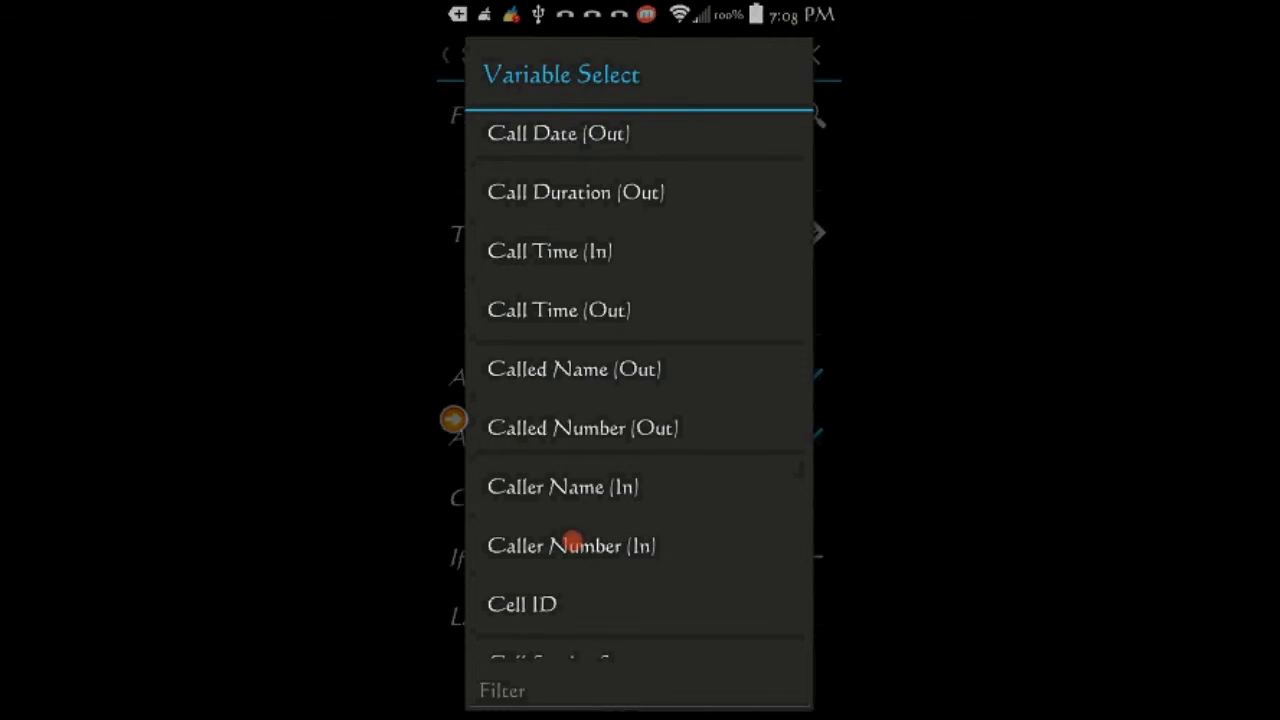
pyautogui.click(570, 545)
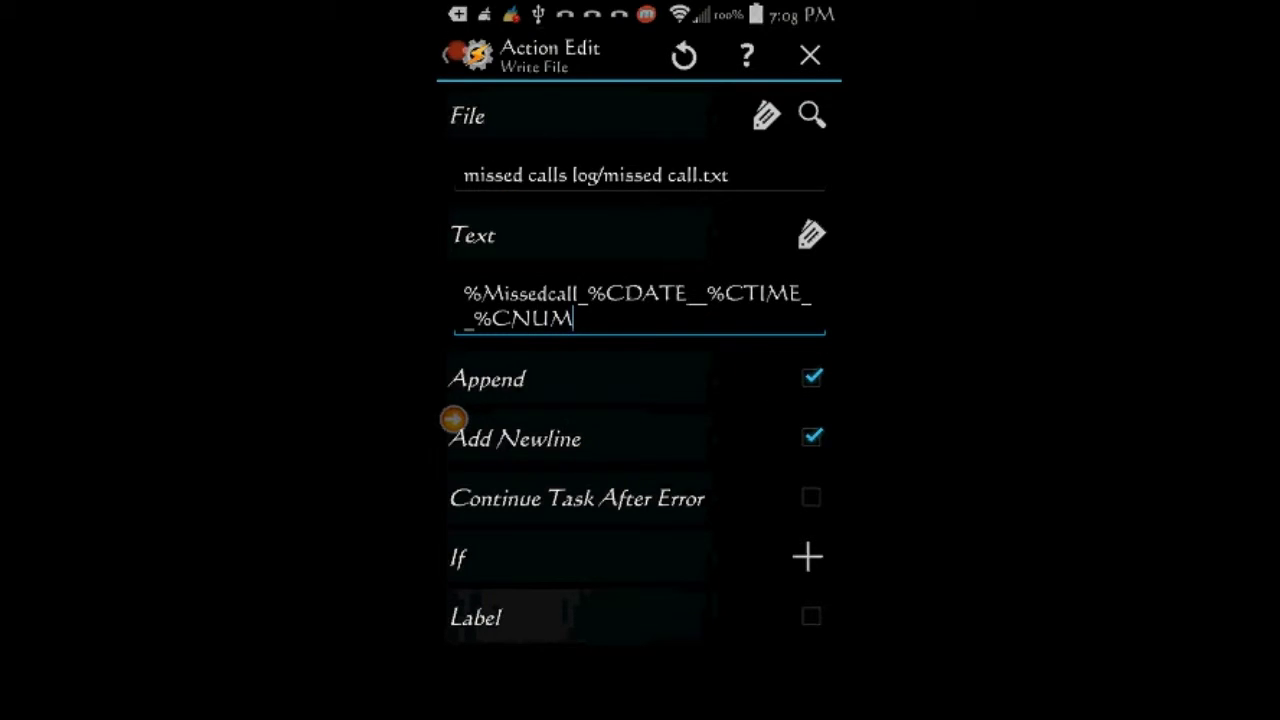
pyautogui.click(457, 51)
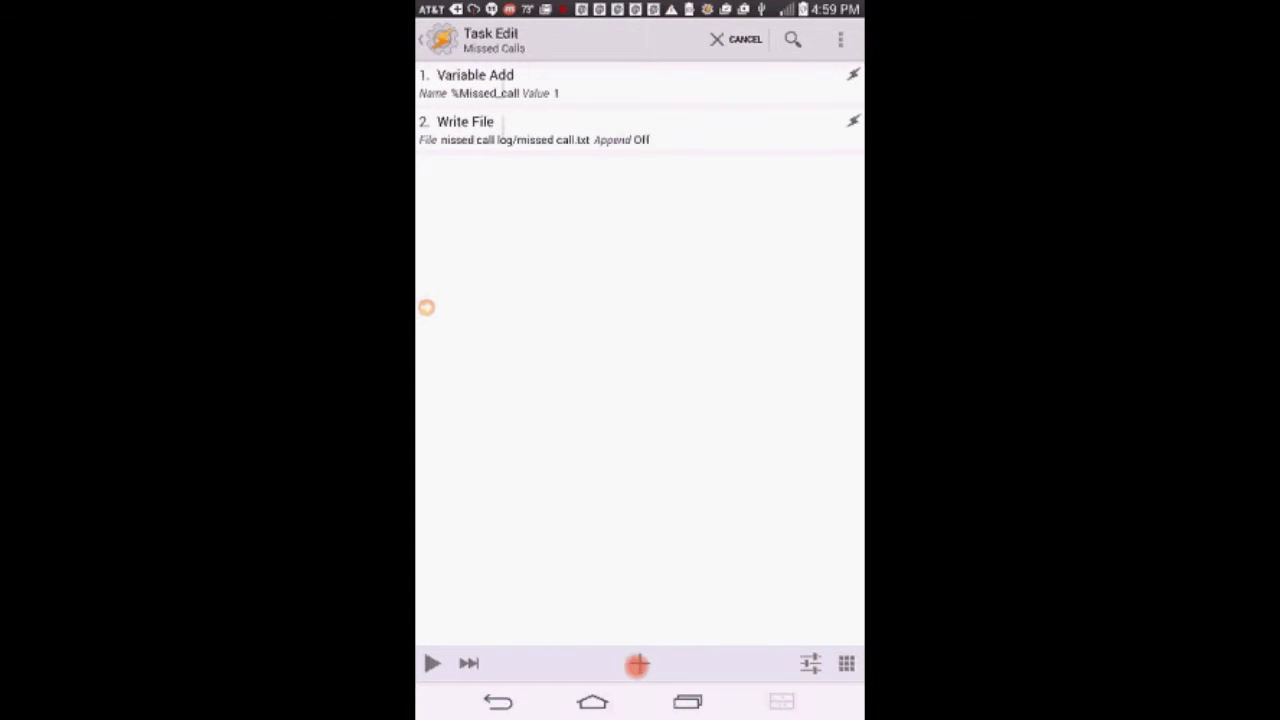
# Step: Add a Notify action from the Alert category to the Missed Calls task
pyautogui.click(638, 664)
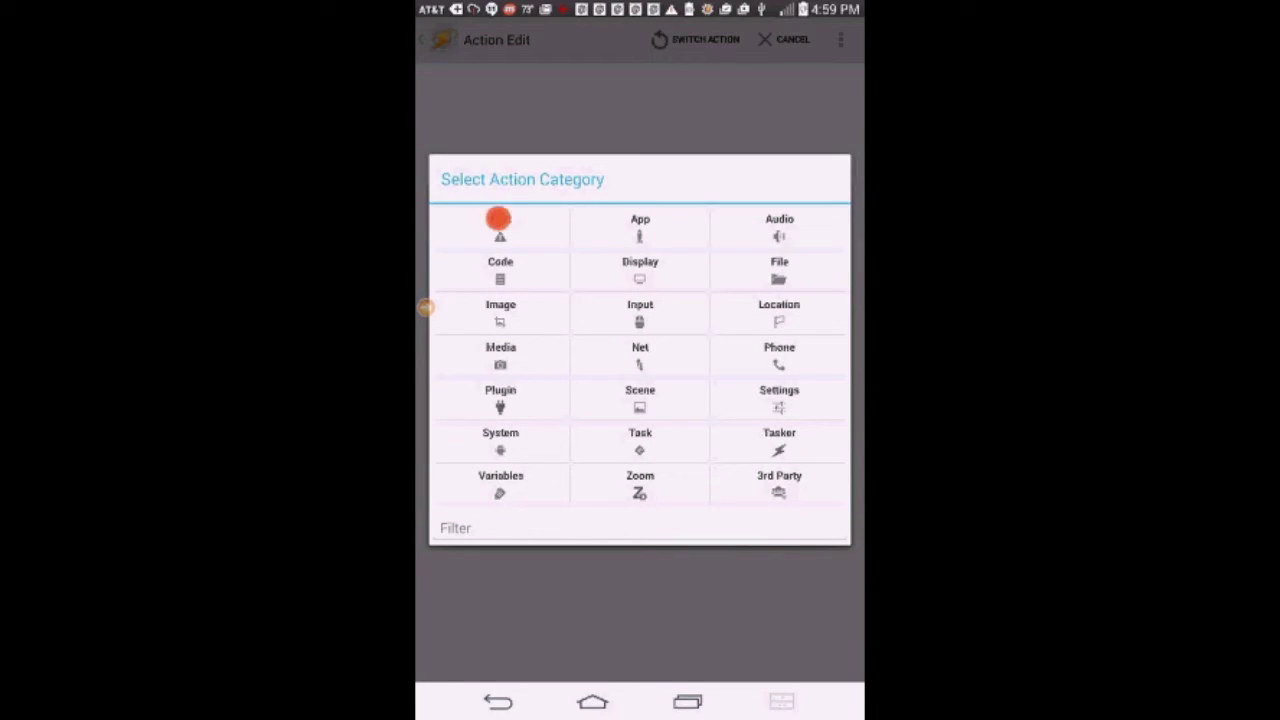
pyautogui.click(498, 218)
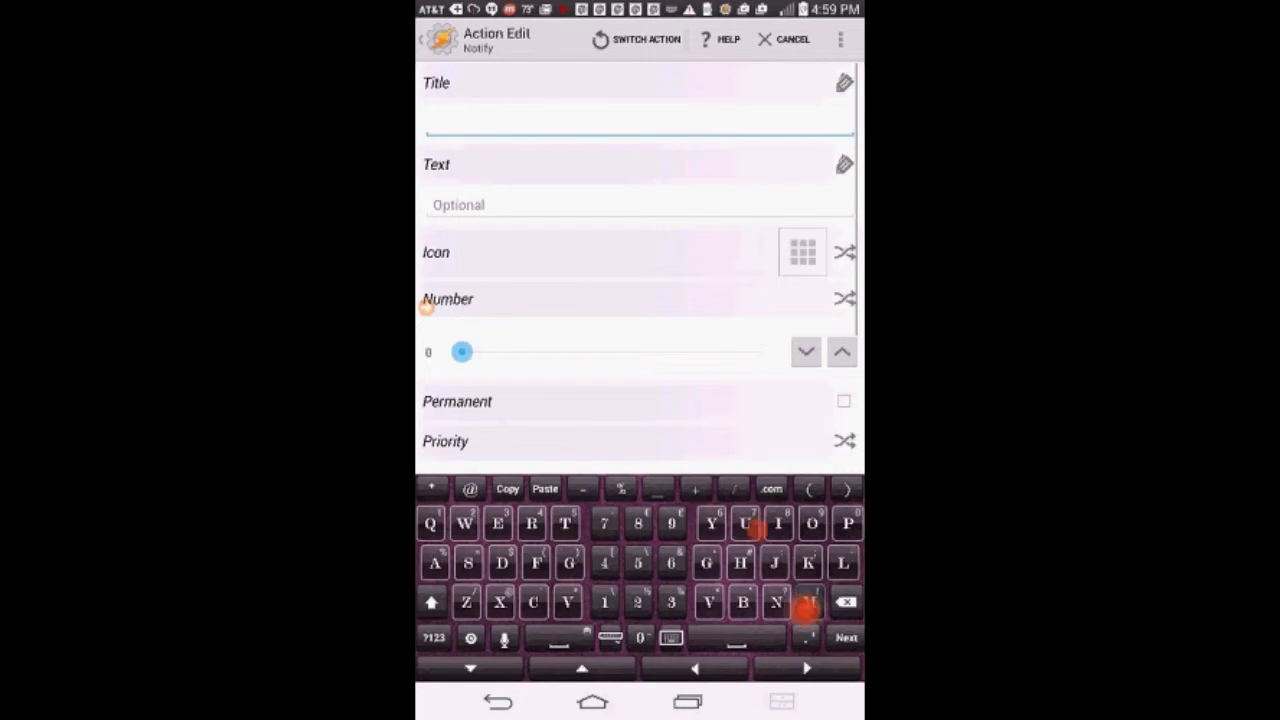
# Step: Give the notification the title 'Missed Calls' and the text '%Missed_call missed calls'
pyautogui.write('Mi')
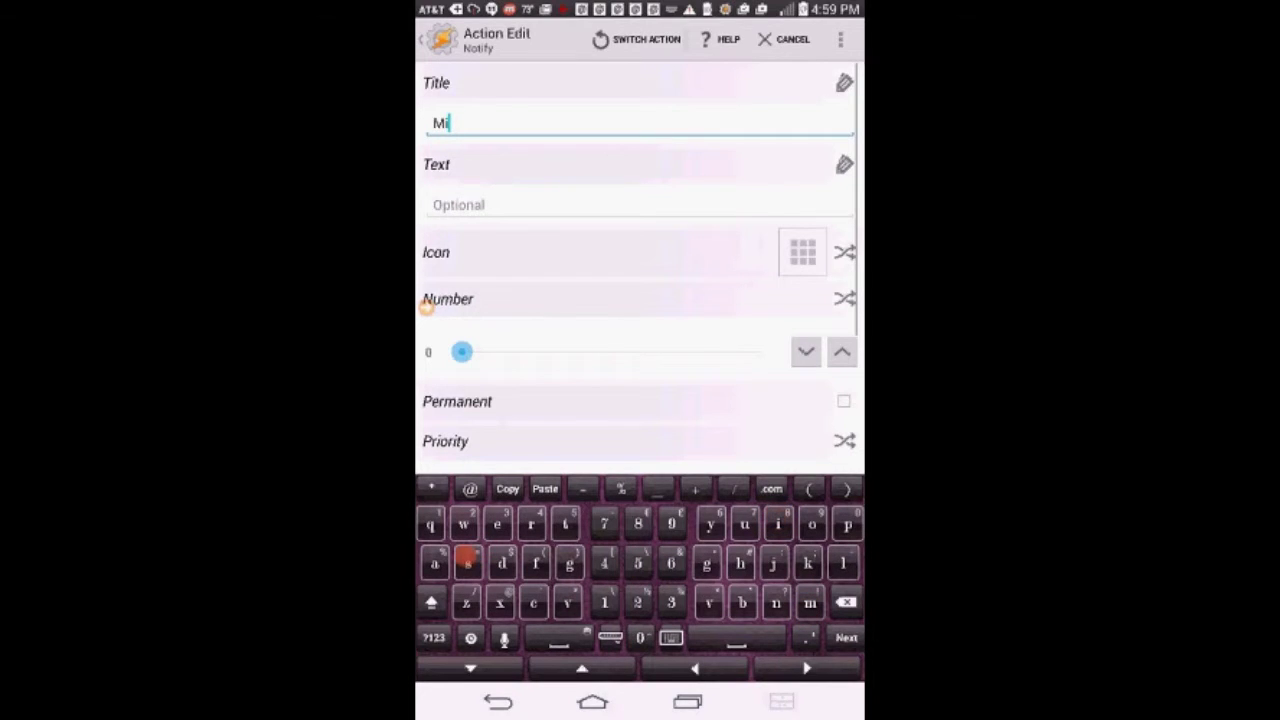
pyautogui.write('ssed')
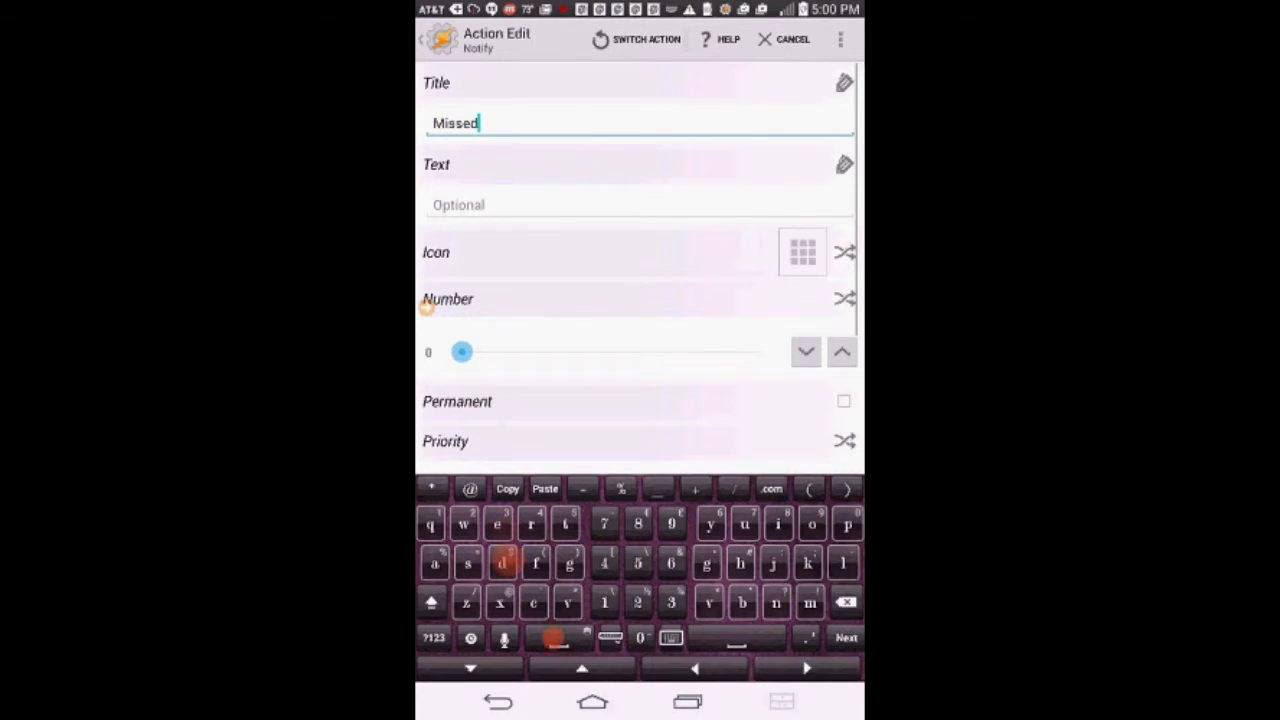
pyautogui.write(' C')
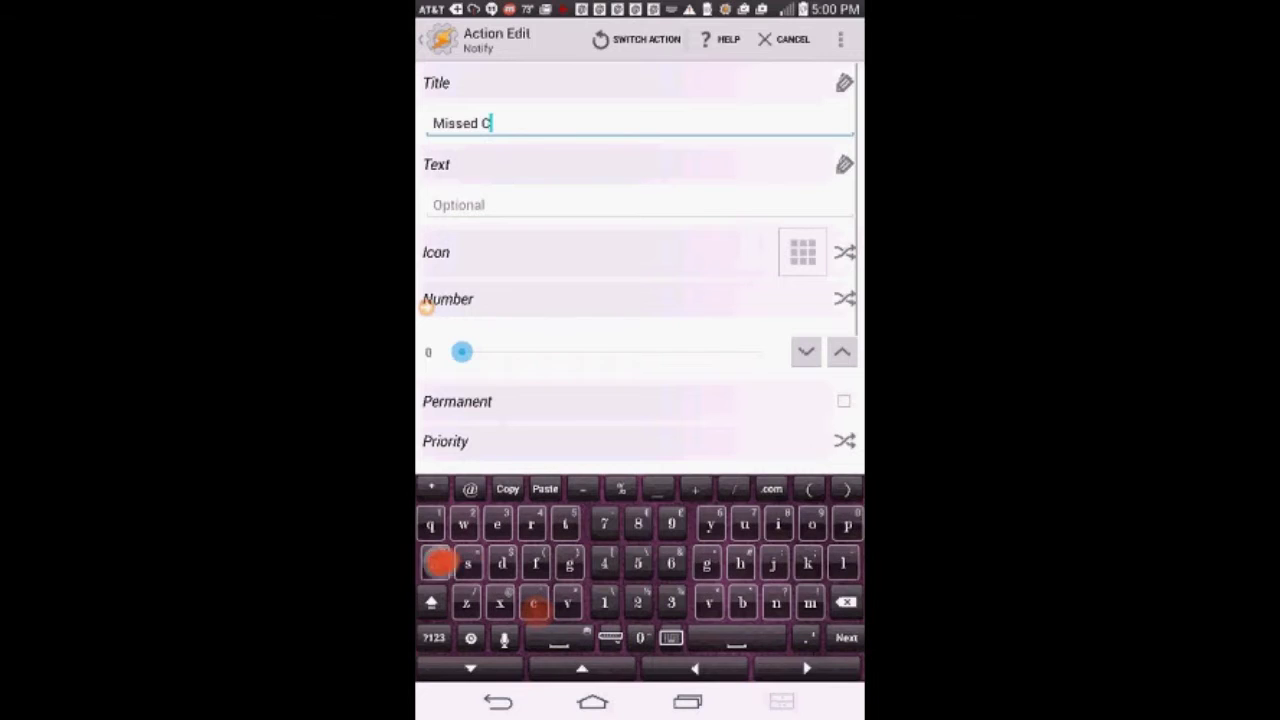
pyautogui.write('alls')
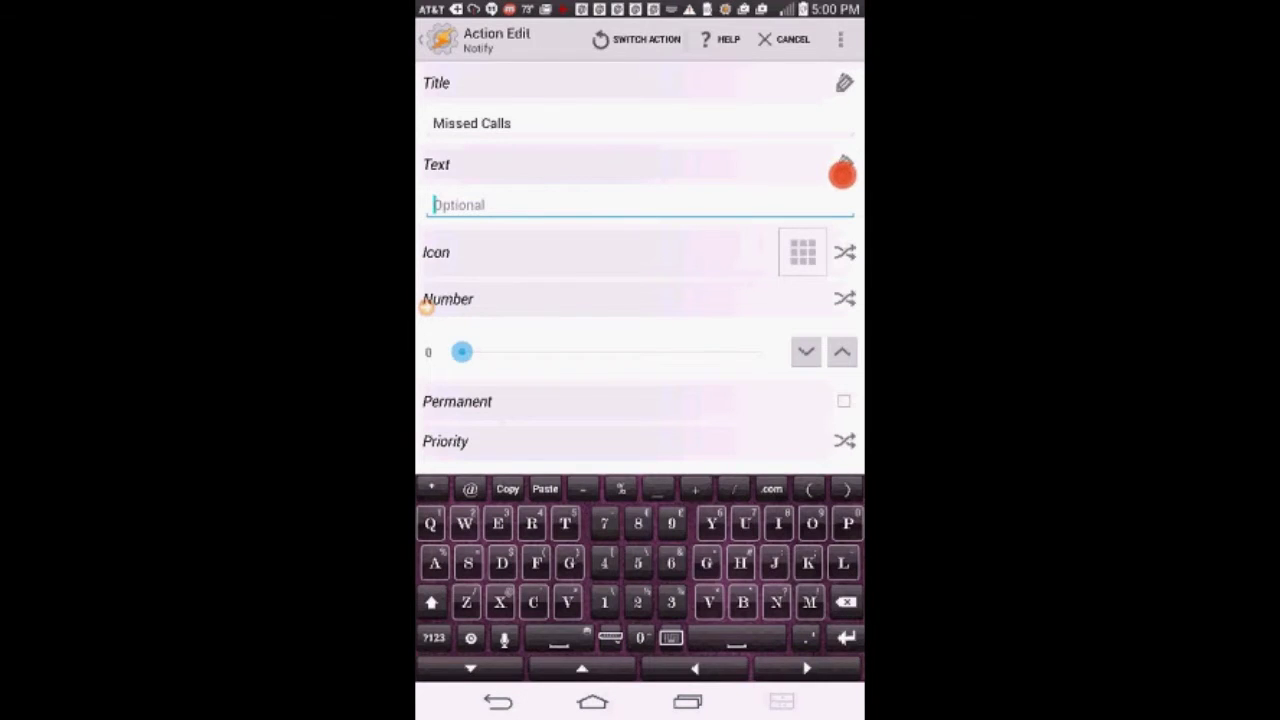
pyautogui.click(842, 175)
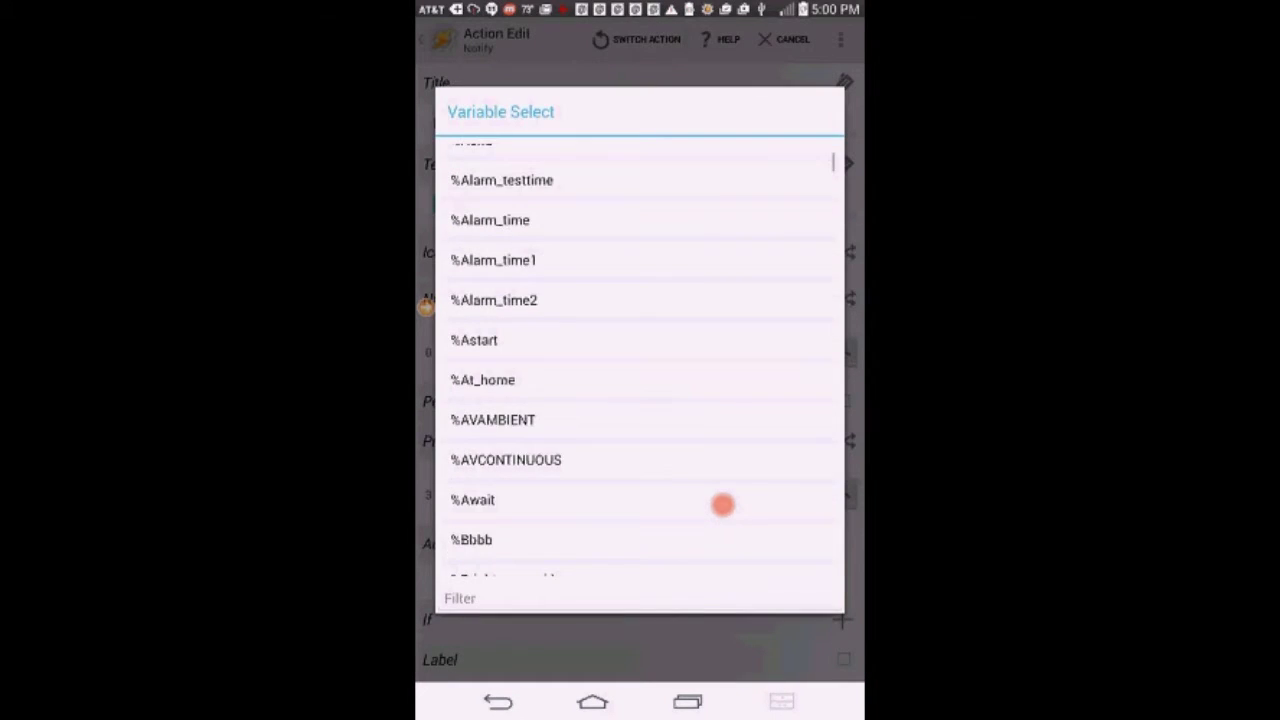
pyautogui.scroll(-5, 716, 514)
pyautogui.scroll(-5, 717, 517)
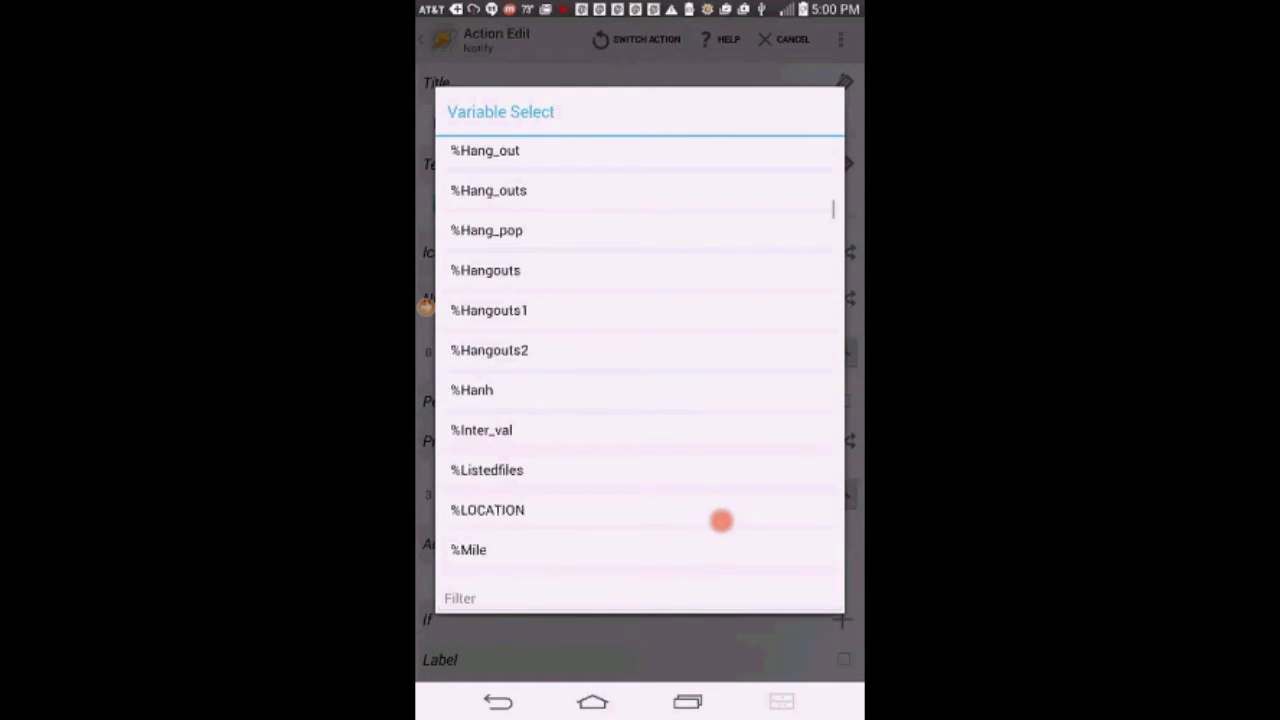
pyautogui.scroll(-5, 721, 519)
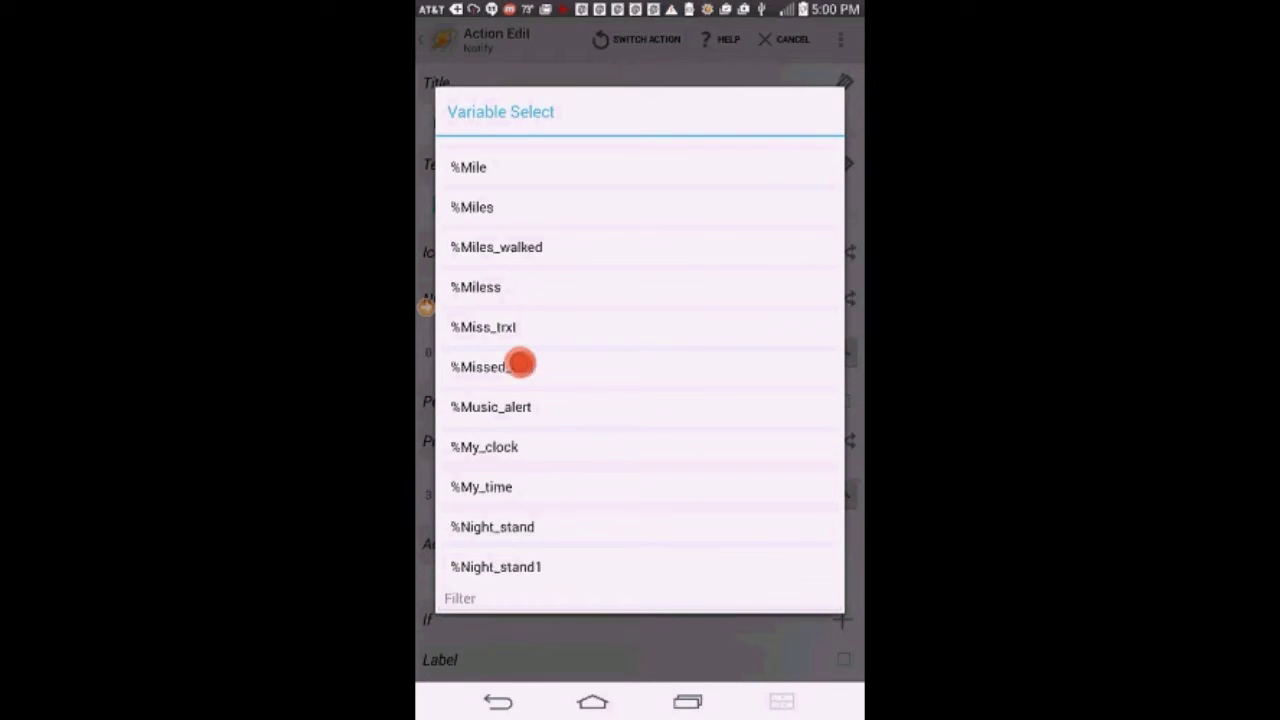
pyautogui.click(521, 364)
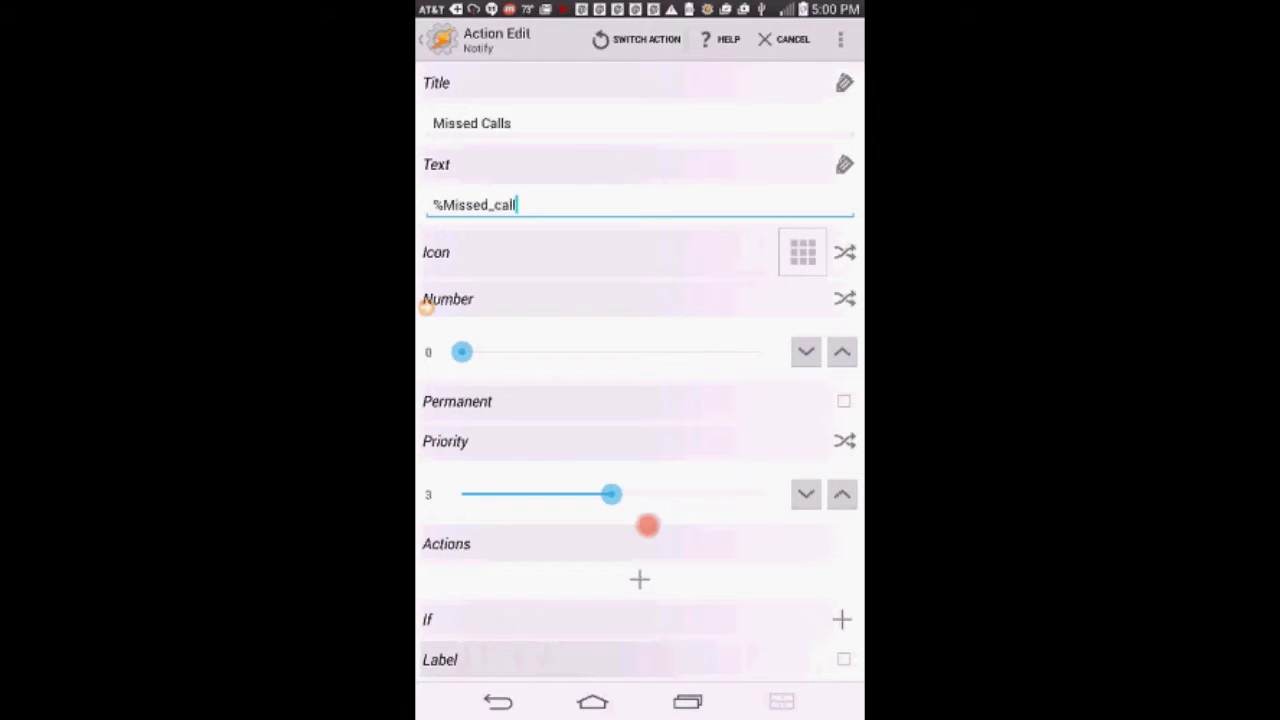
pyautogui.click(535, 203)
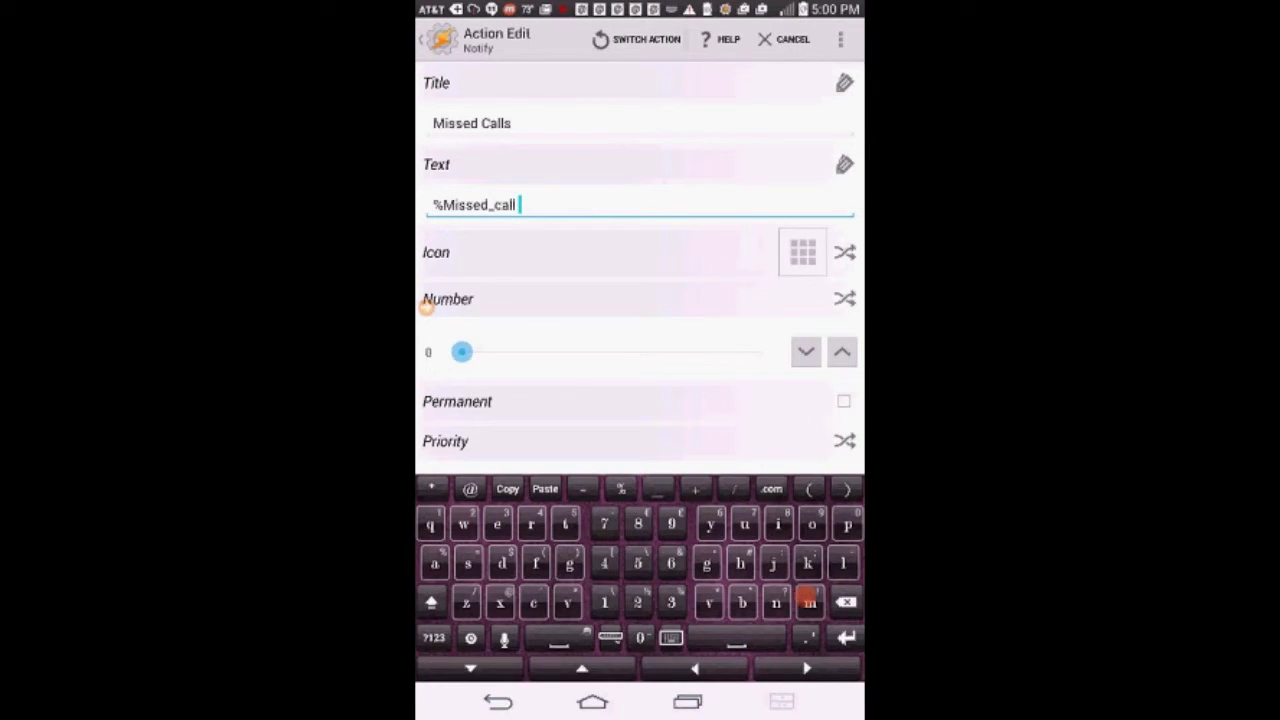
pyautogui.write('mi')
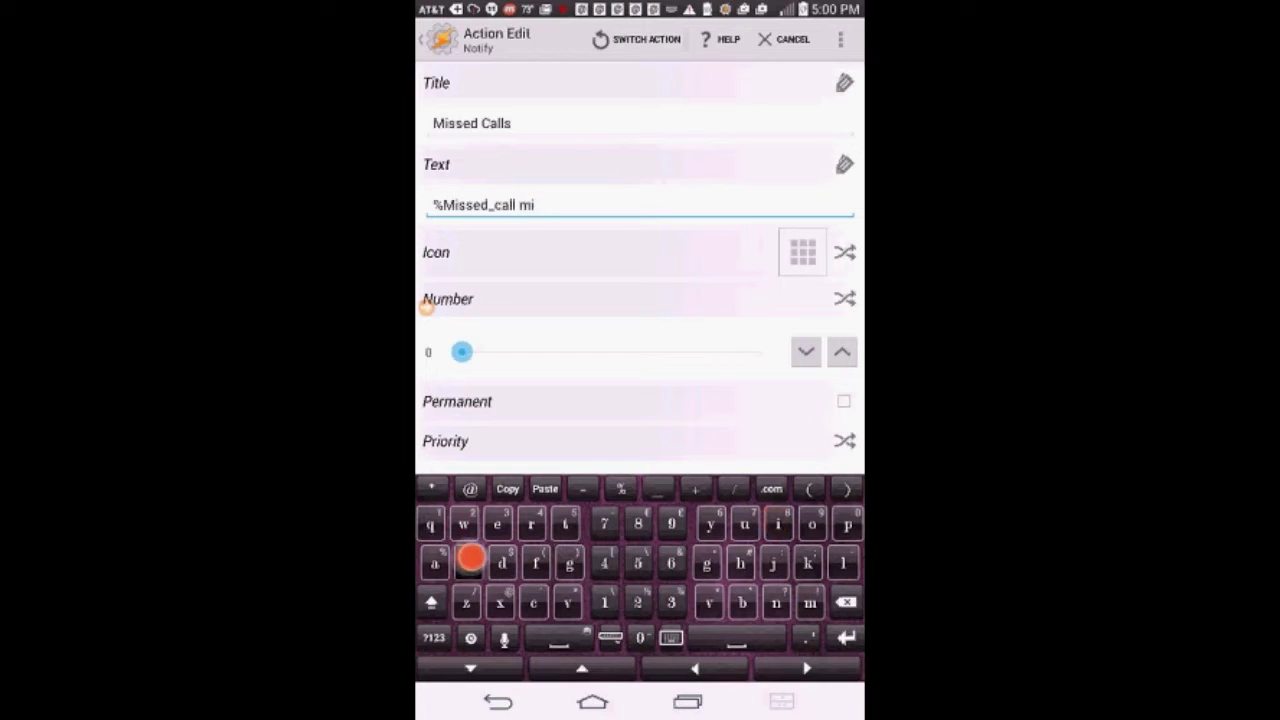
pyautogui.write('ssed ')
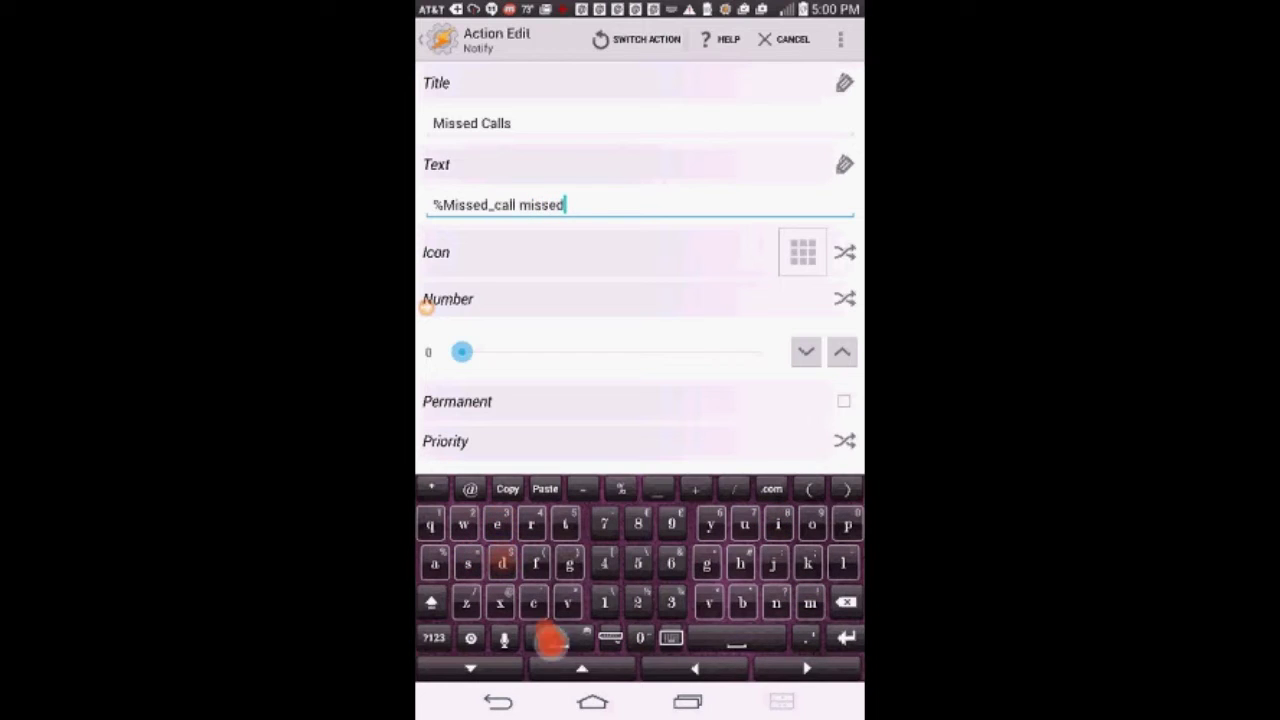
pyautogui.write('ca')
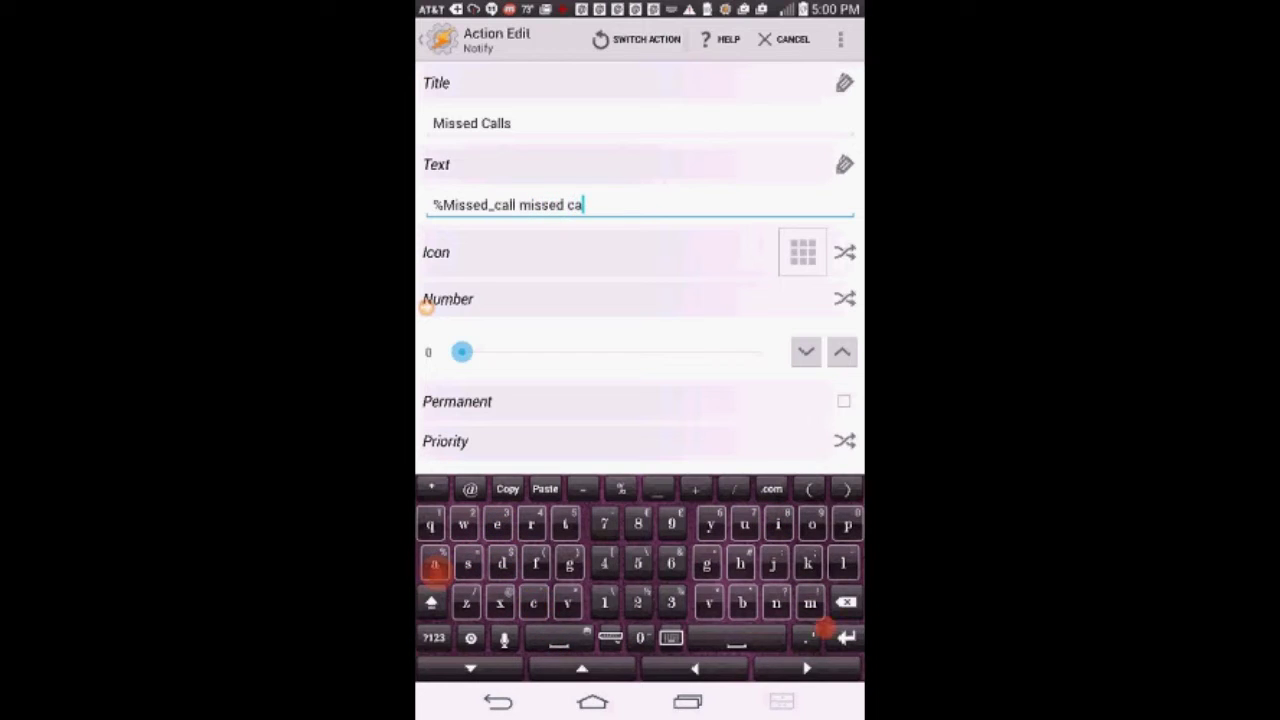
pyautogui.write('lls')
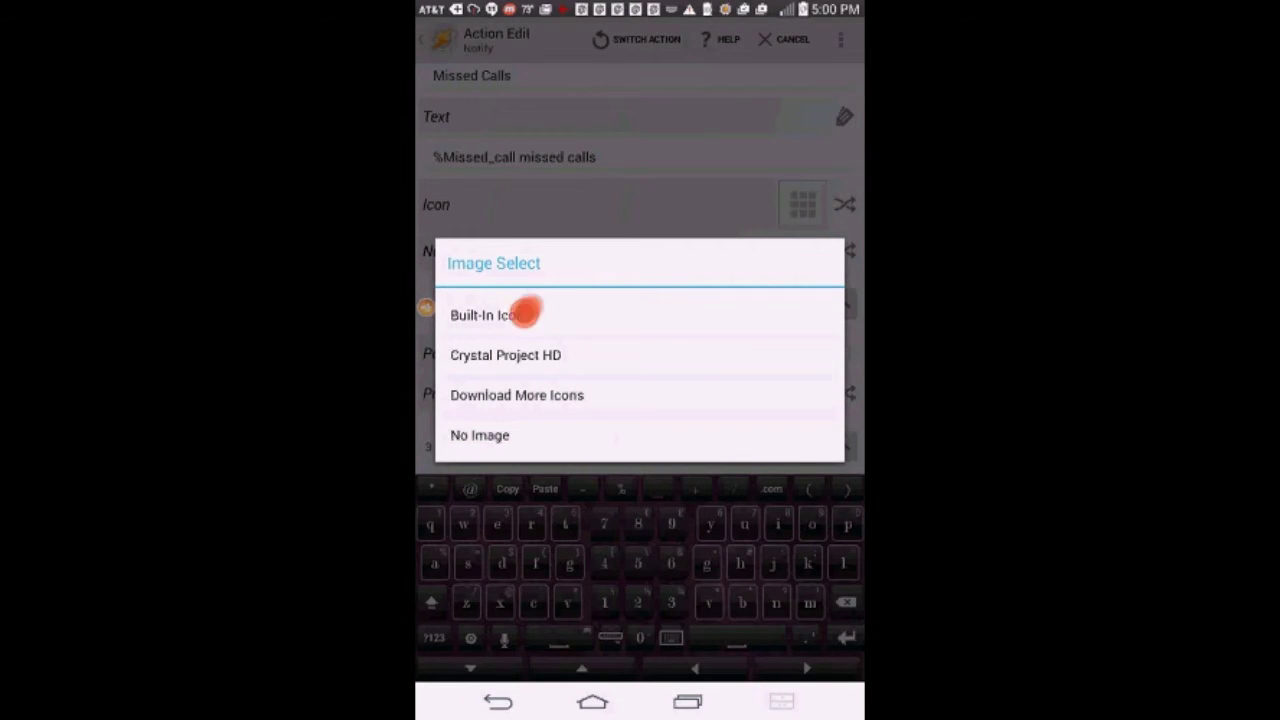
# Step: Choose the built-in phone icon for the Missed Calls notification
pyautogui.click(524, 314)
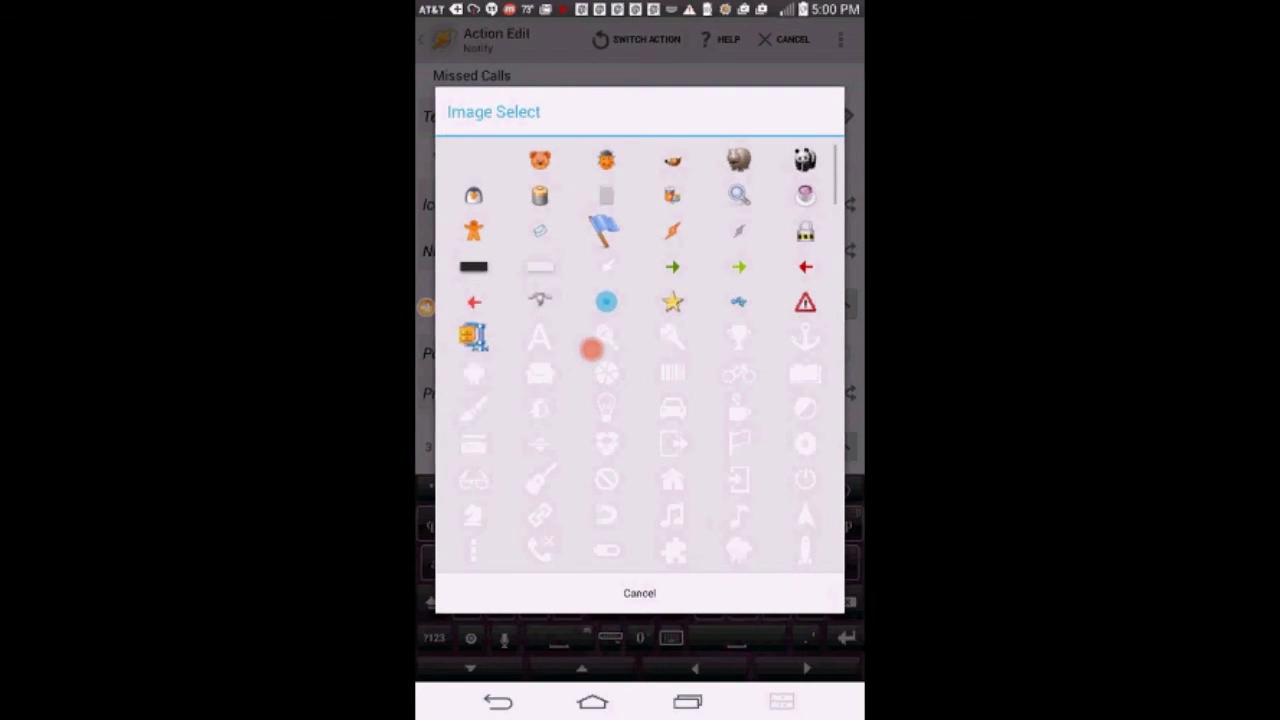
pyautogui.scroll(-2, 592, 348)
pyautogui.scroll(-2, 619, 449)
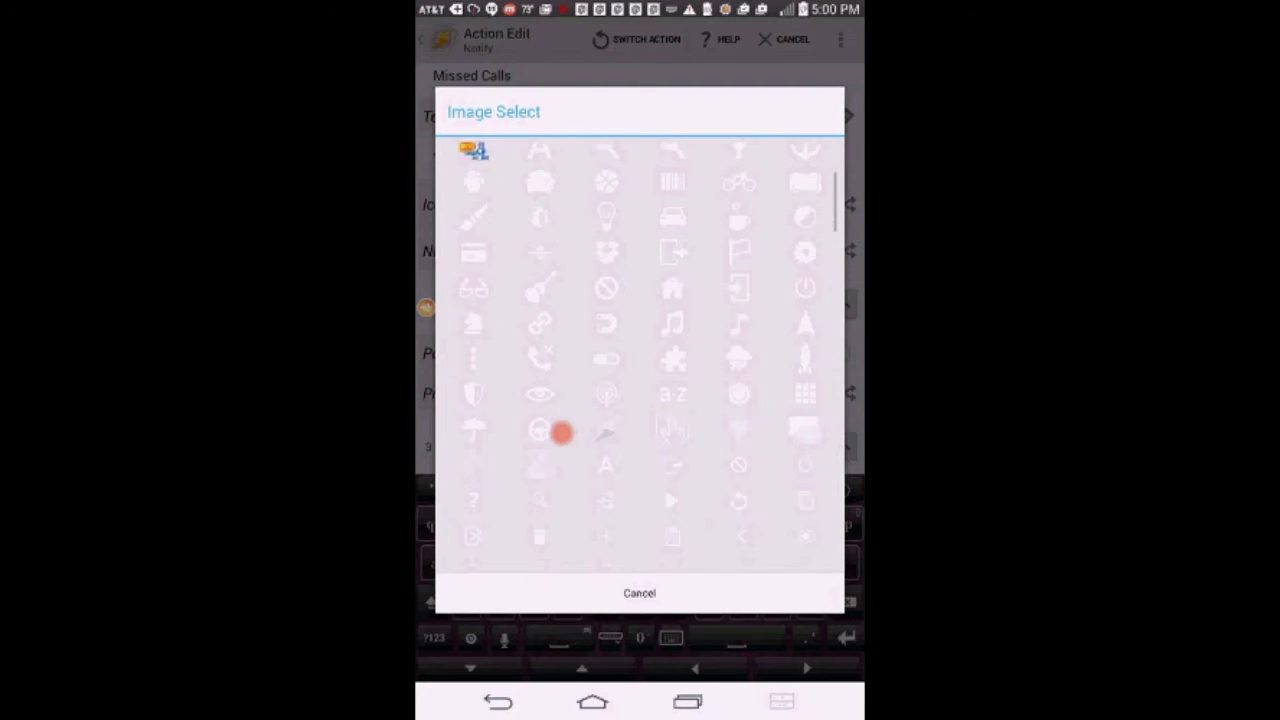
pyautogui.click(537, 359)
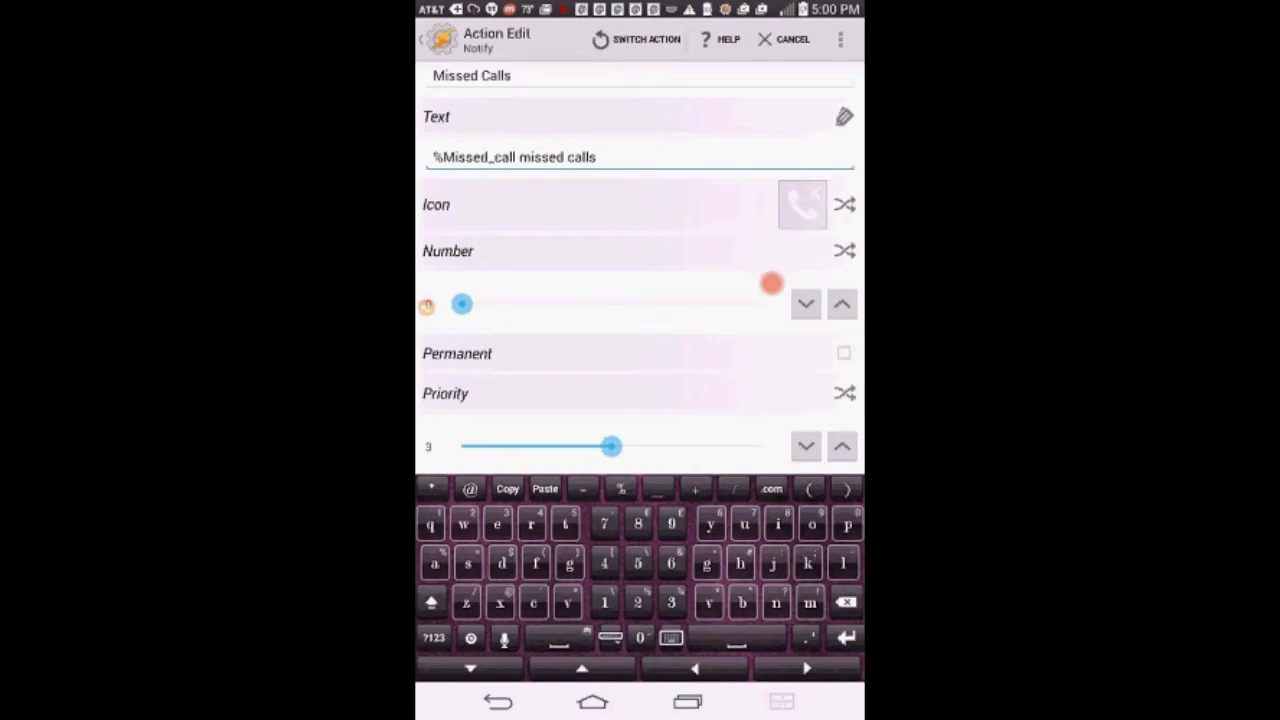
pyautogui.scroll(-3, 746, 345)
# Step: Make the notification launch Hangouts Dialer, then save Notify as the task's third action
pyautogui.click(646, 363)
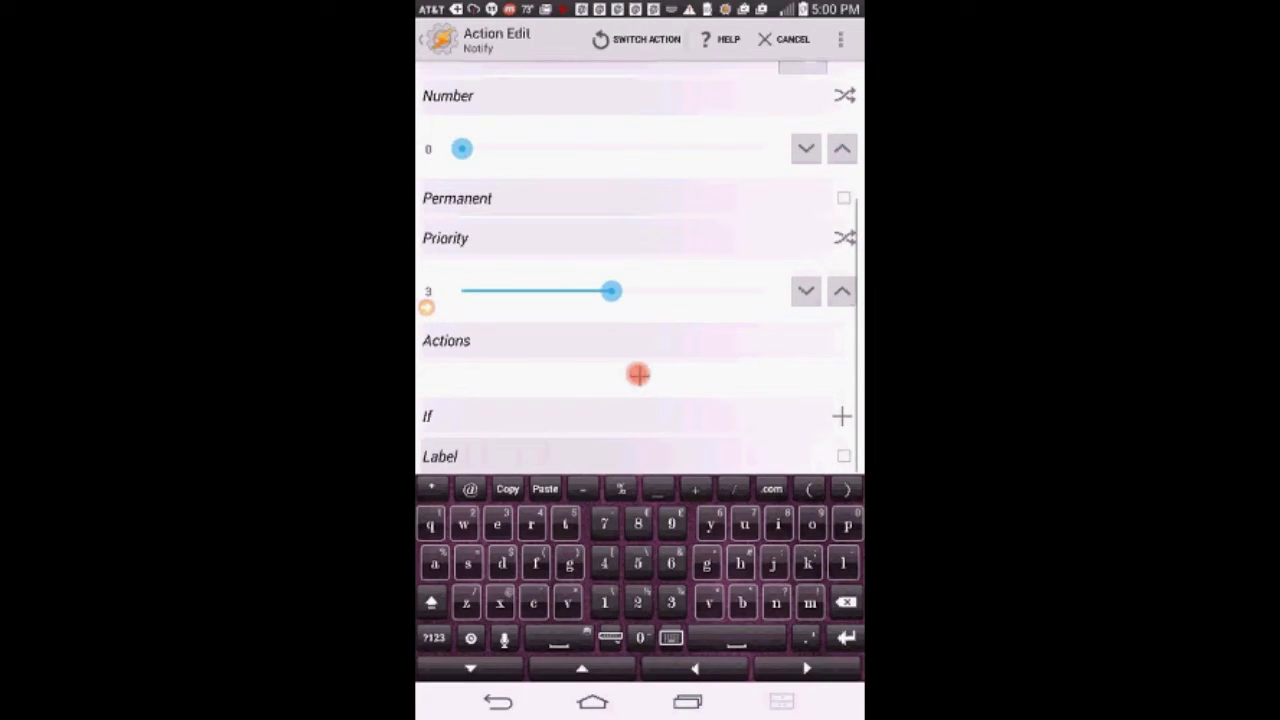
pyautogui.click(637, 374)
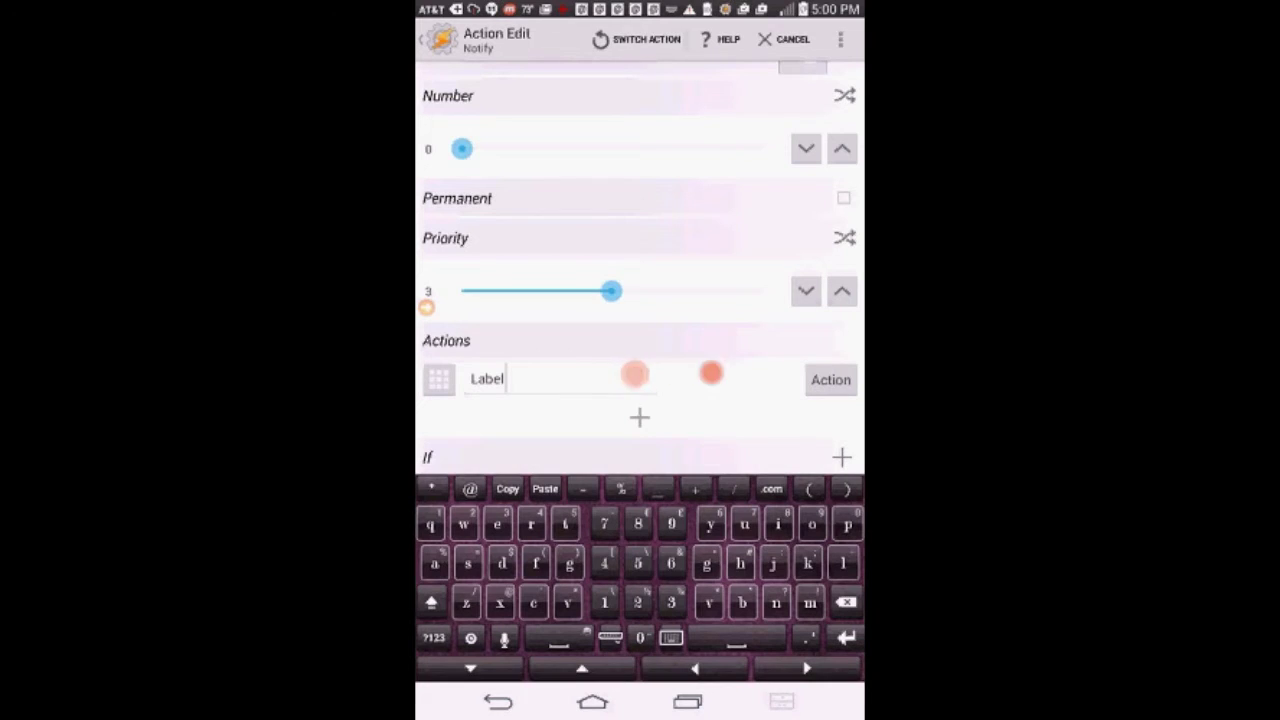
pyautogui.click(830, 381)
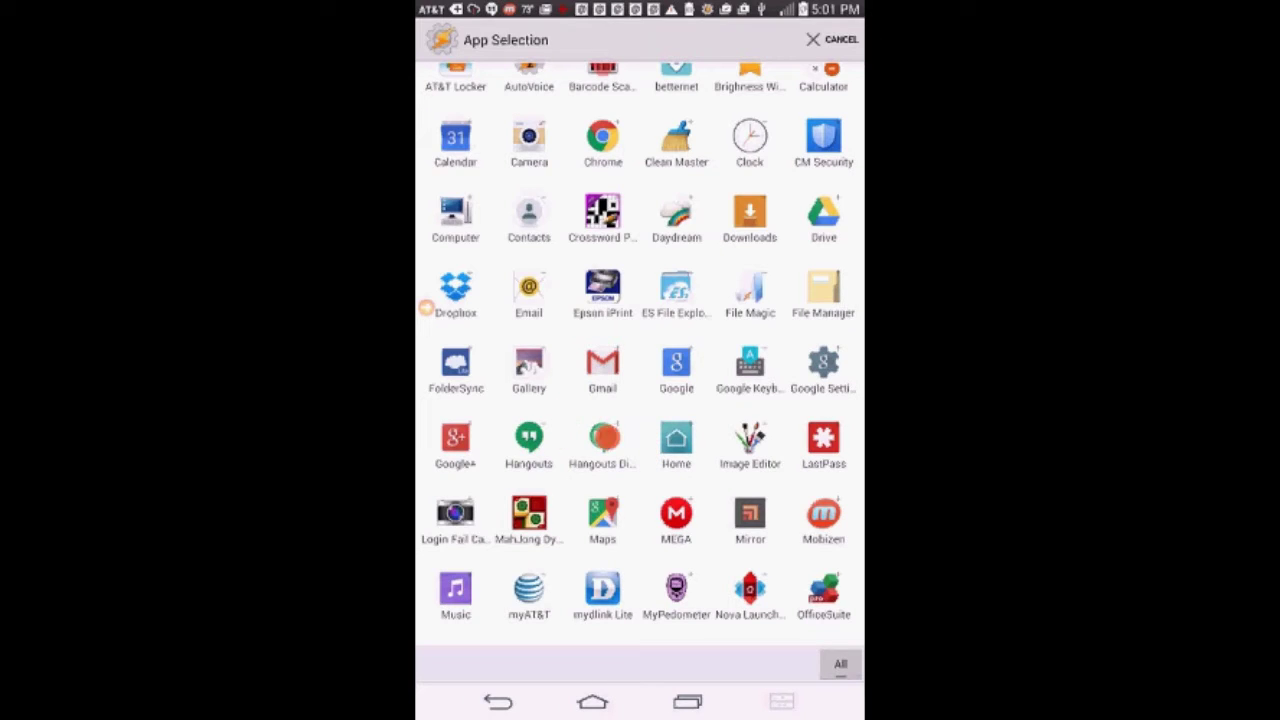
pyautogui.click(604, 437)
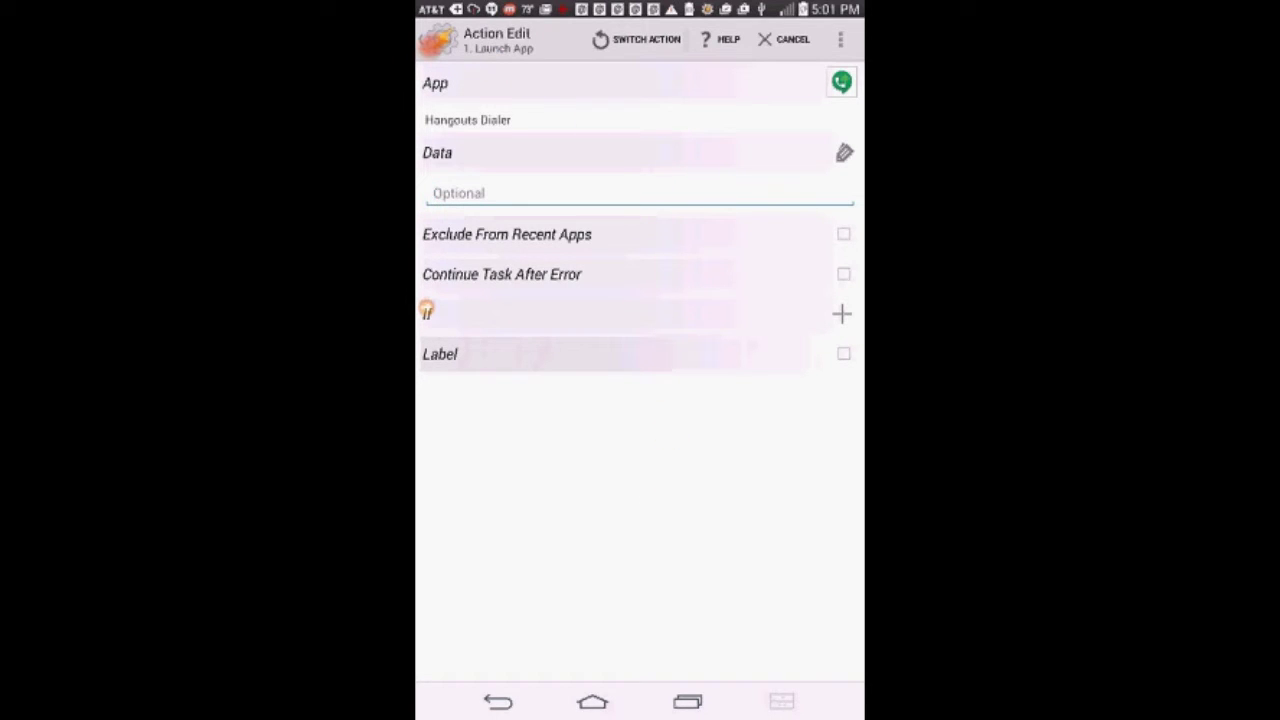
pyautogui.click(435, 39)
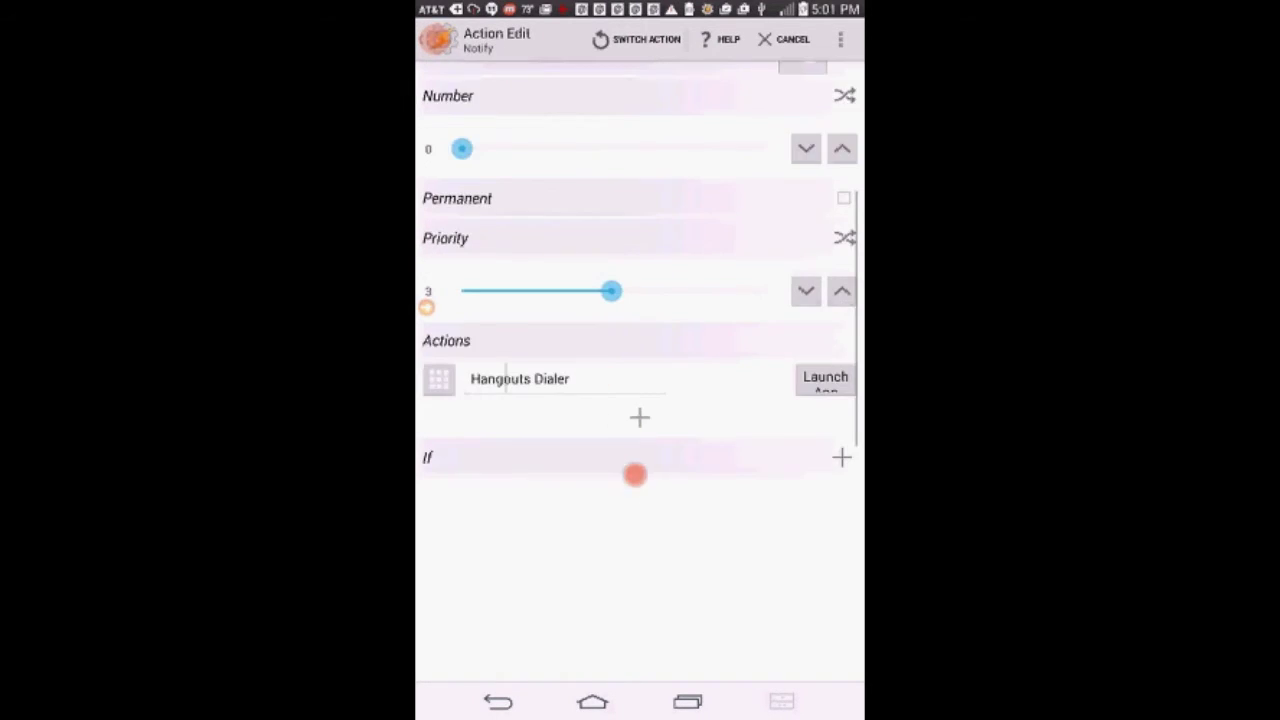
pyautogui.press('Escape')
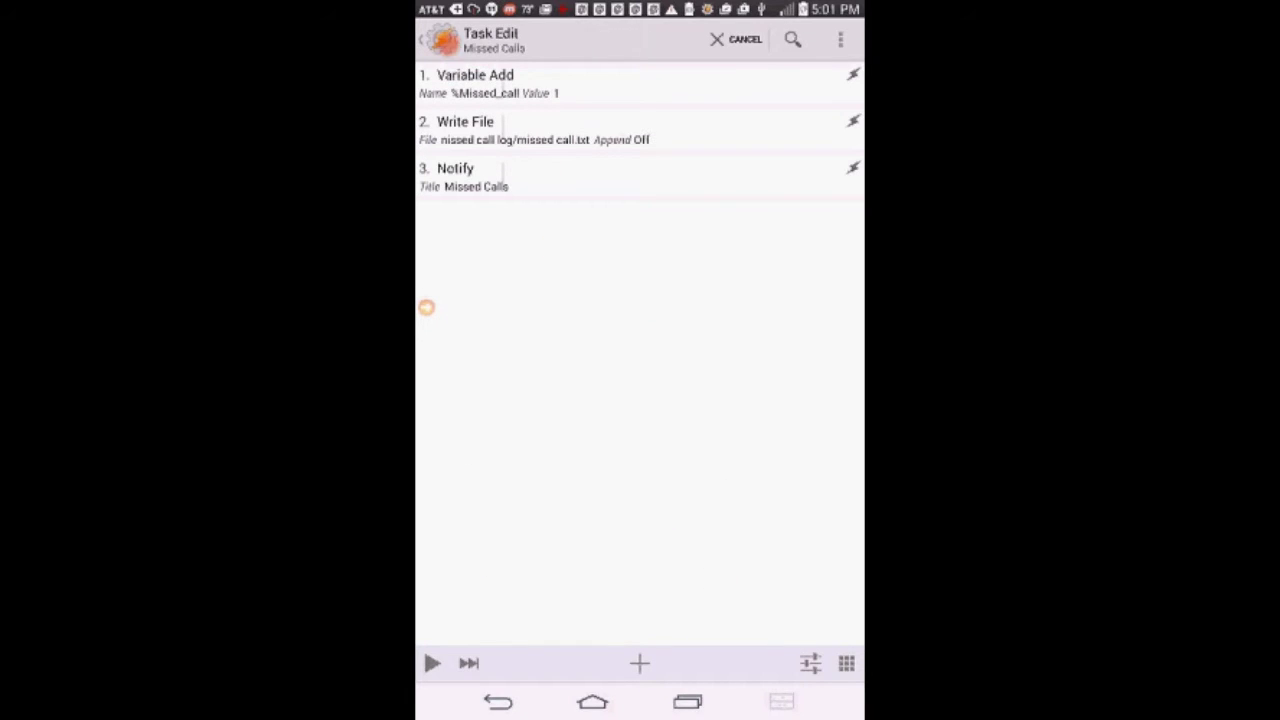
# Step: Leave the Missed Calls task and create a new task named 'Reset Count'
pyautogui.click(432, 38)
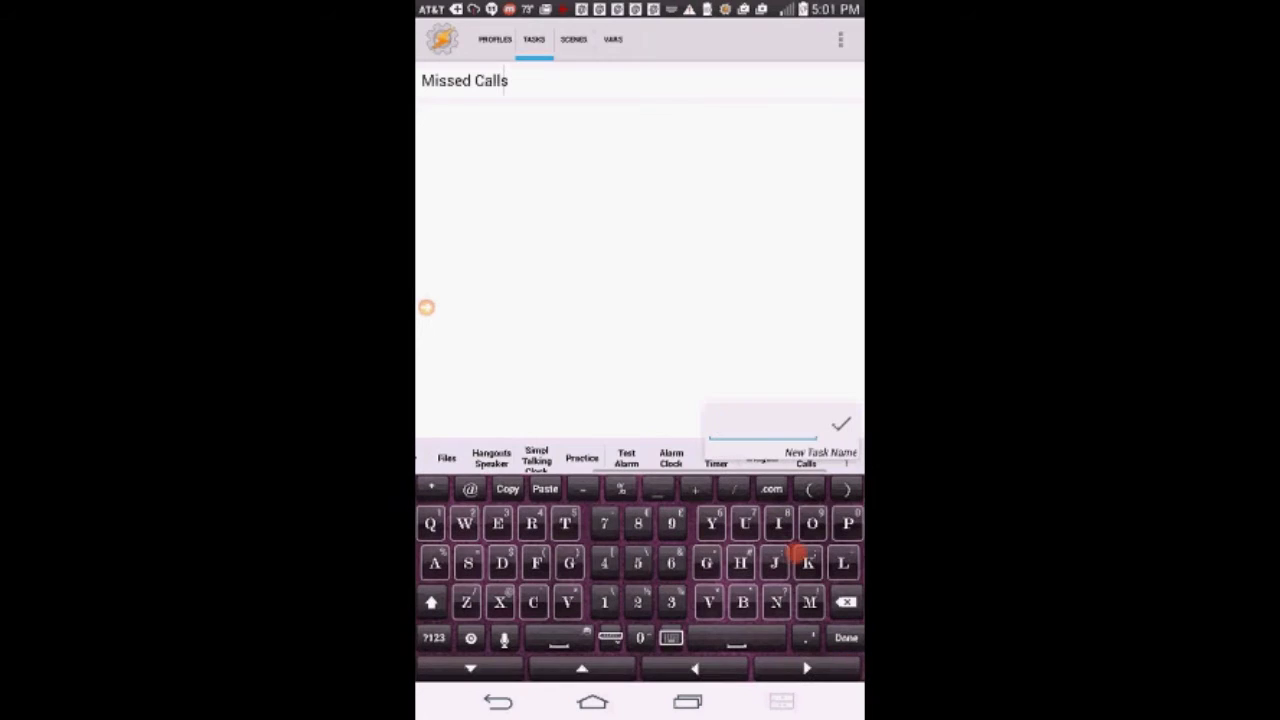
pyautogui.write('R')
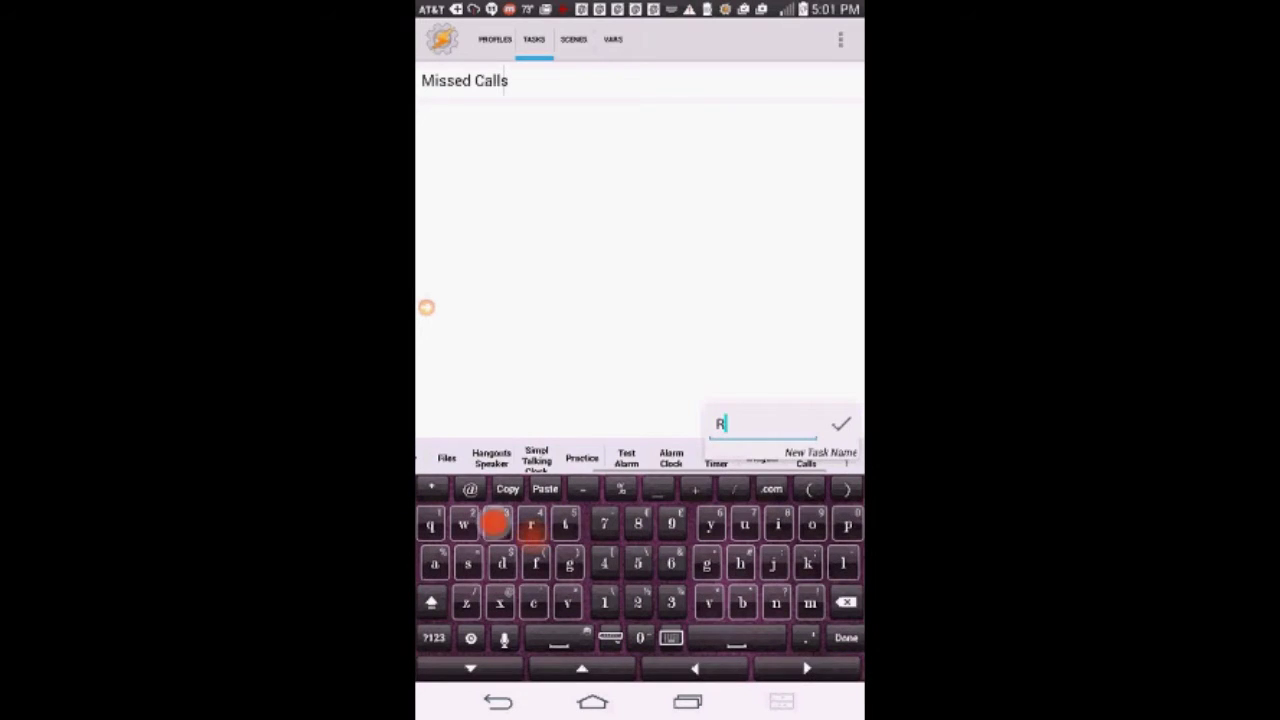
pyautogui.write('ese')
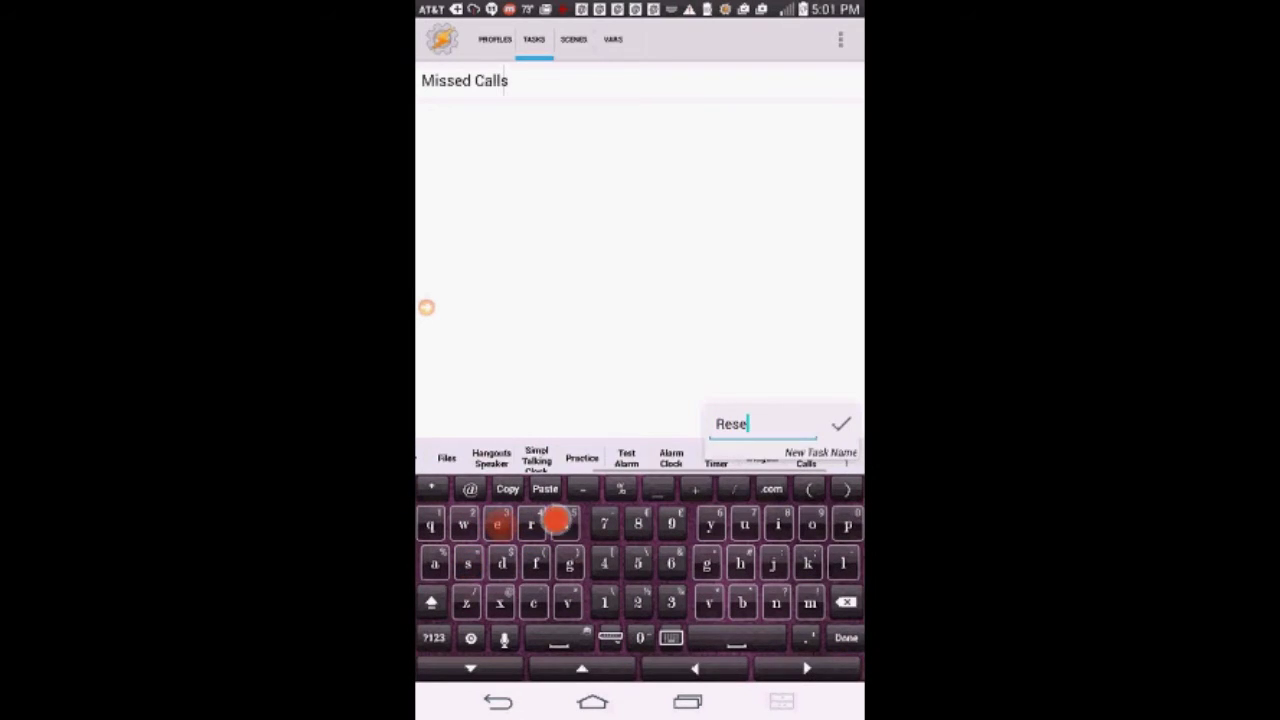
pyautogui.write('t')
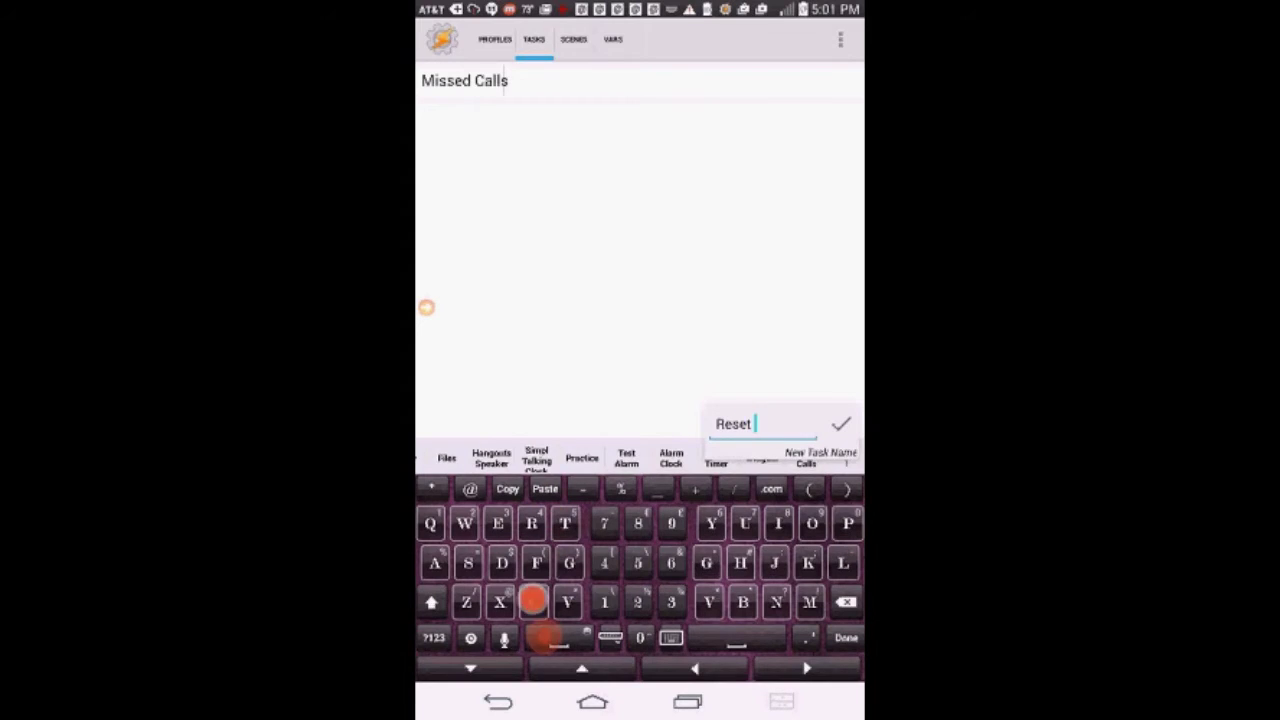
pyautogui.write(' Co')
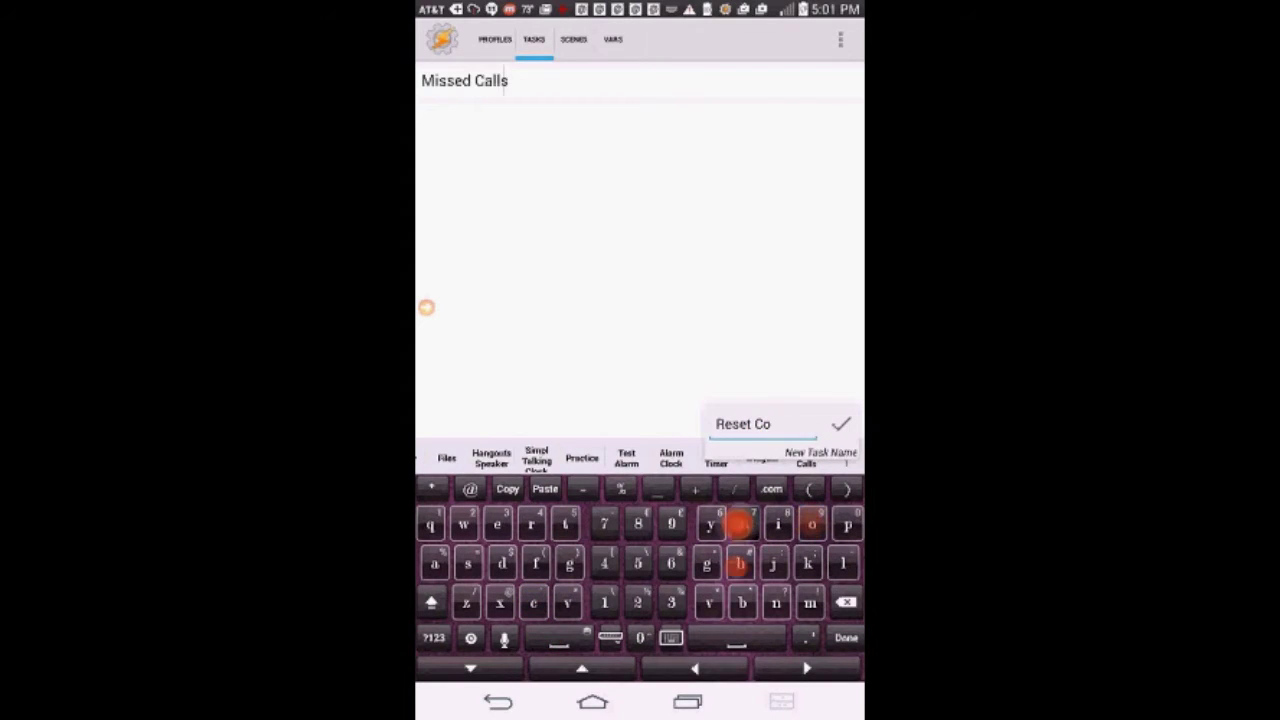
pyautogui.write('un')
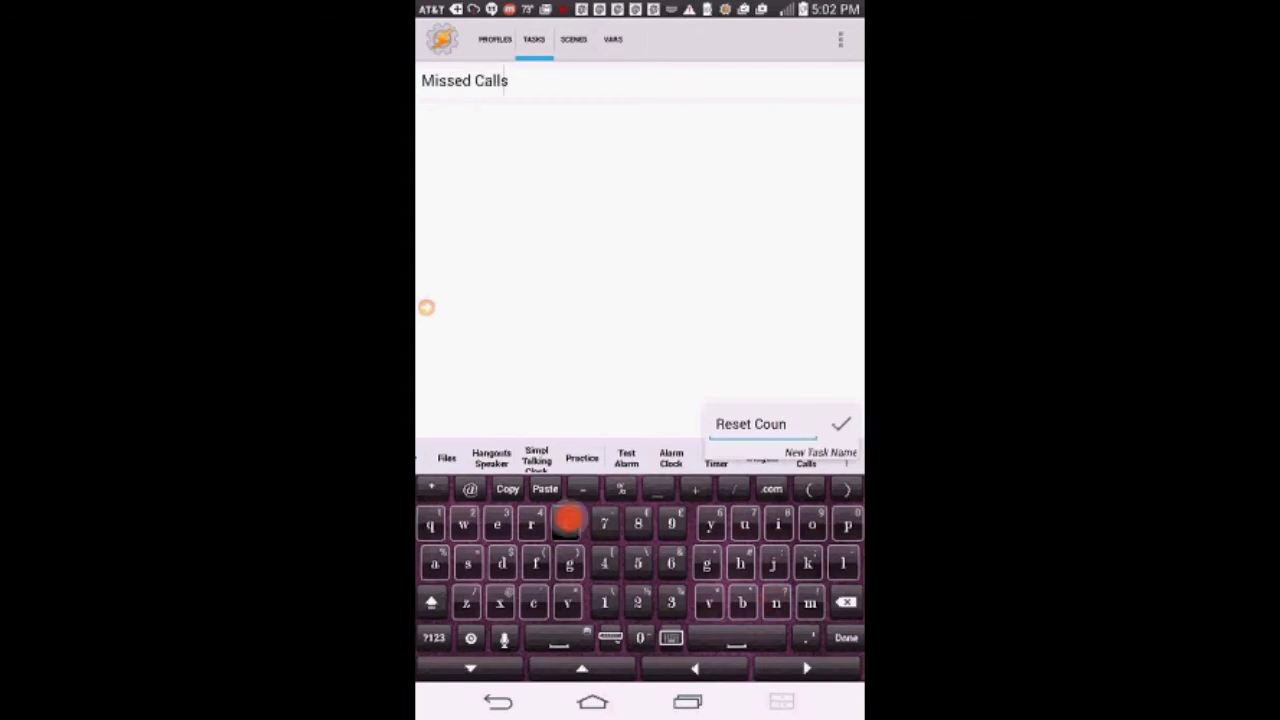
pyautogui.write('t')
pyautogui.click(845, 424)
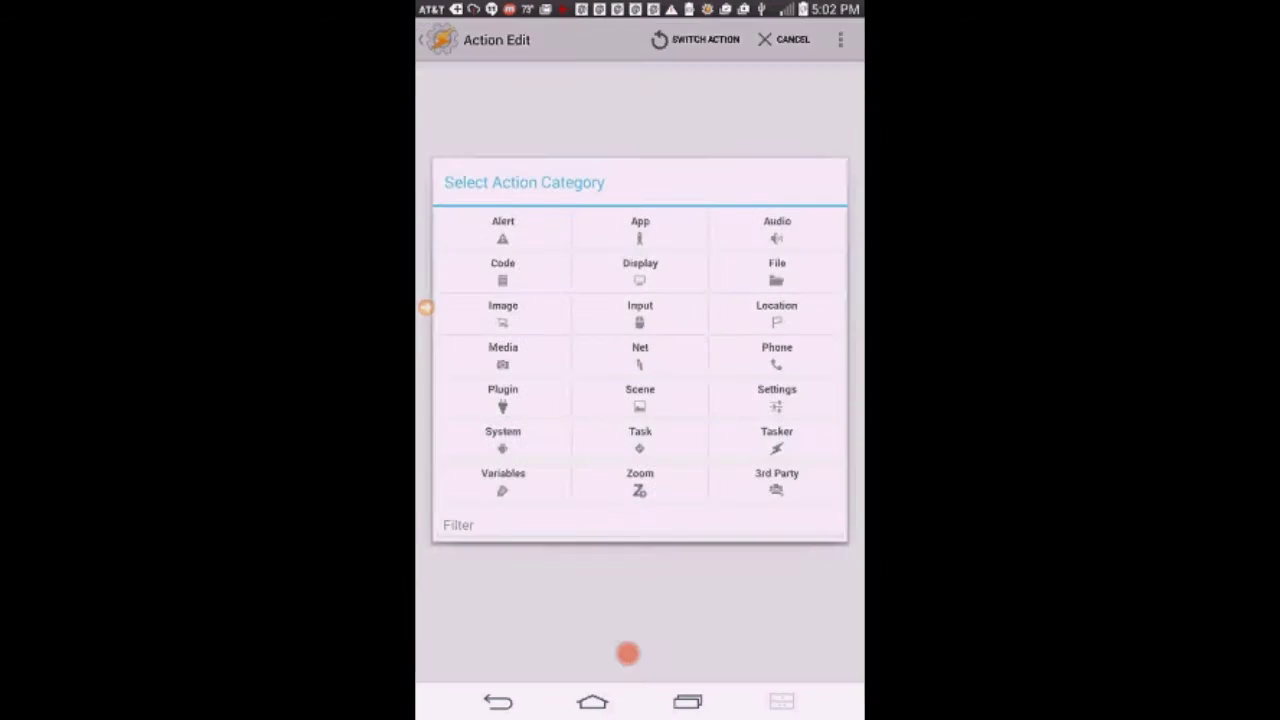
# Step: Add a Flash action showing 'Count is ckeared' as Reset Count's first action
pyautogui.click(500, 228)
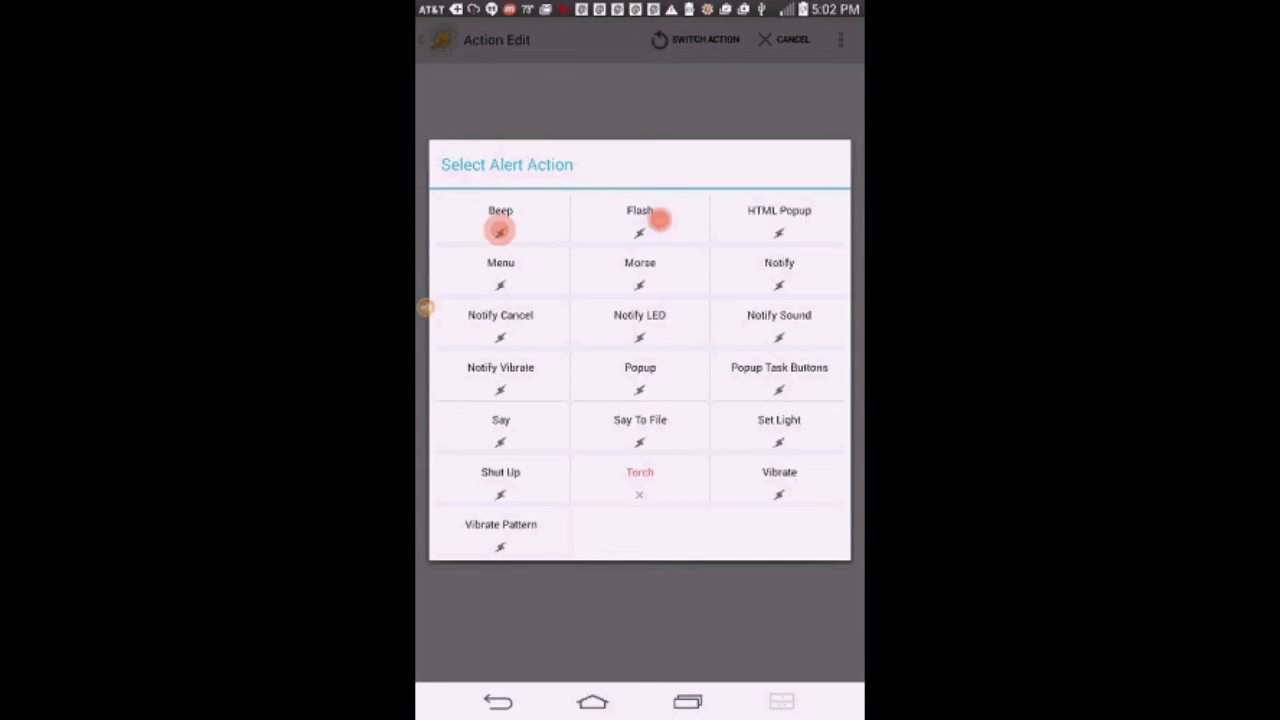
pyautogui.click(644, 212)
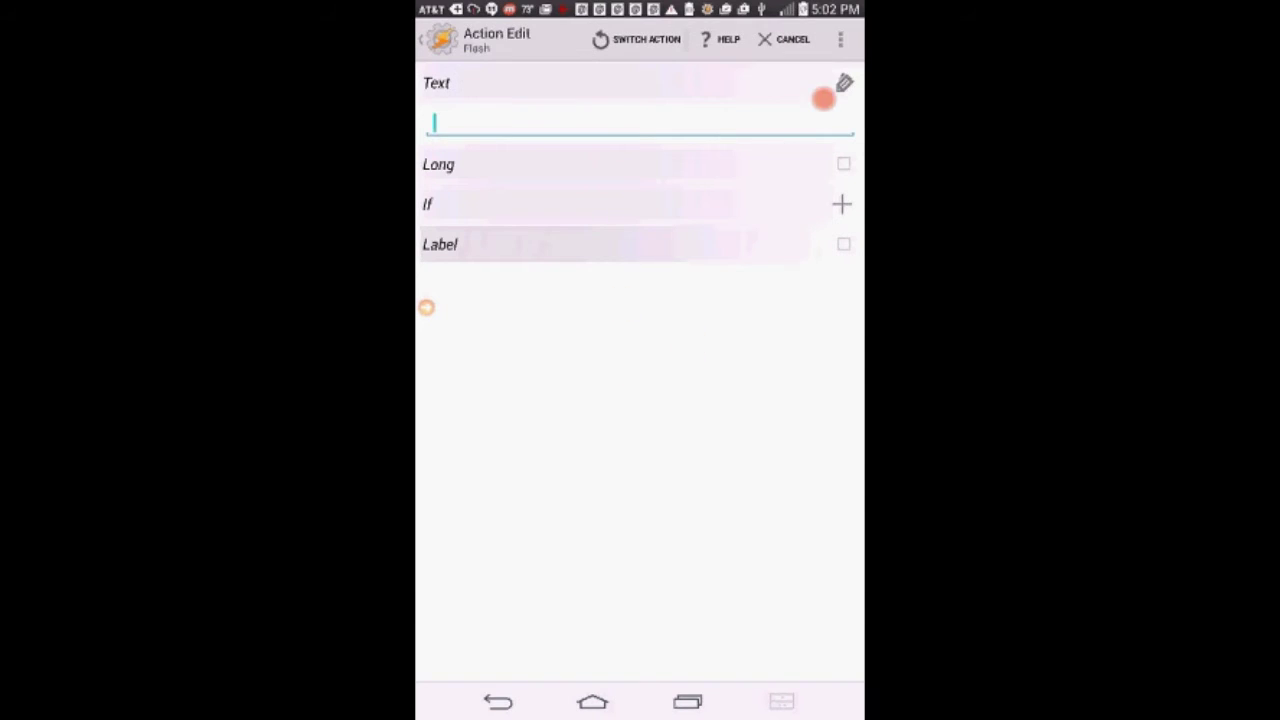
pyautogui.click(720, 130)
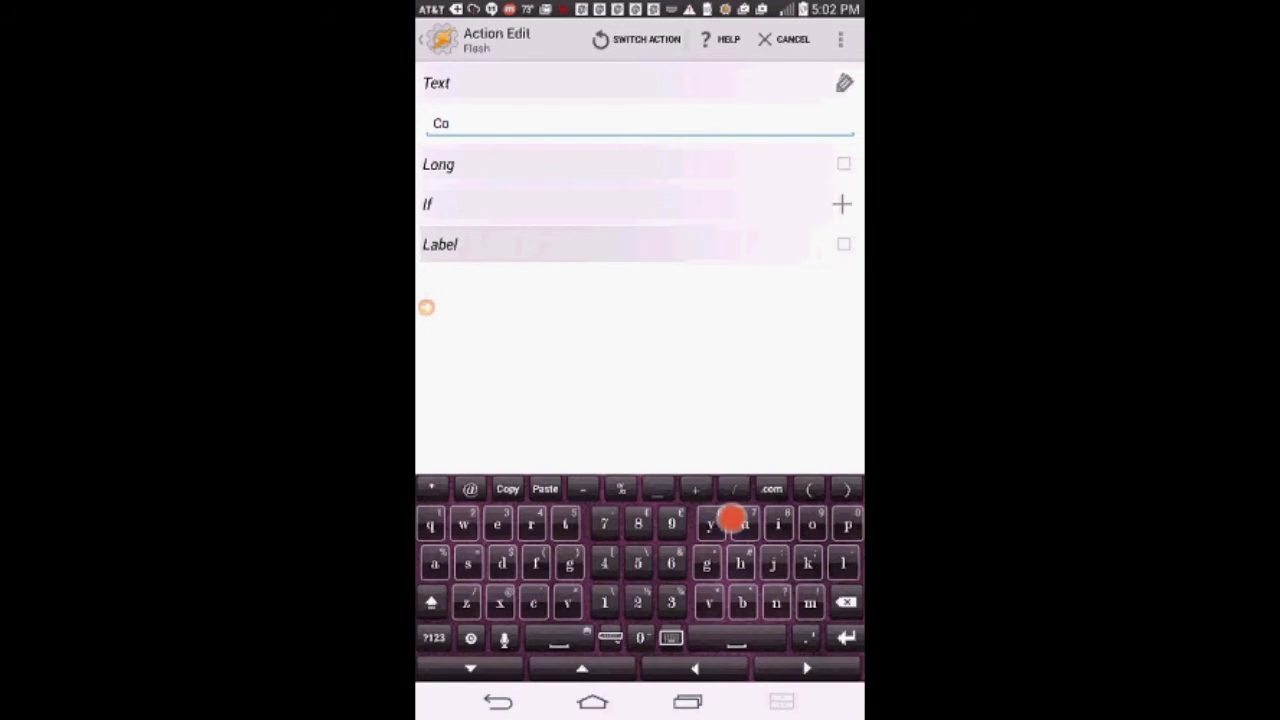
pyautogui.write('unt ')
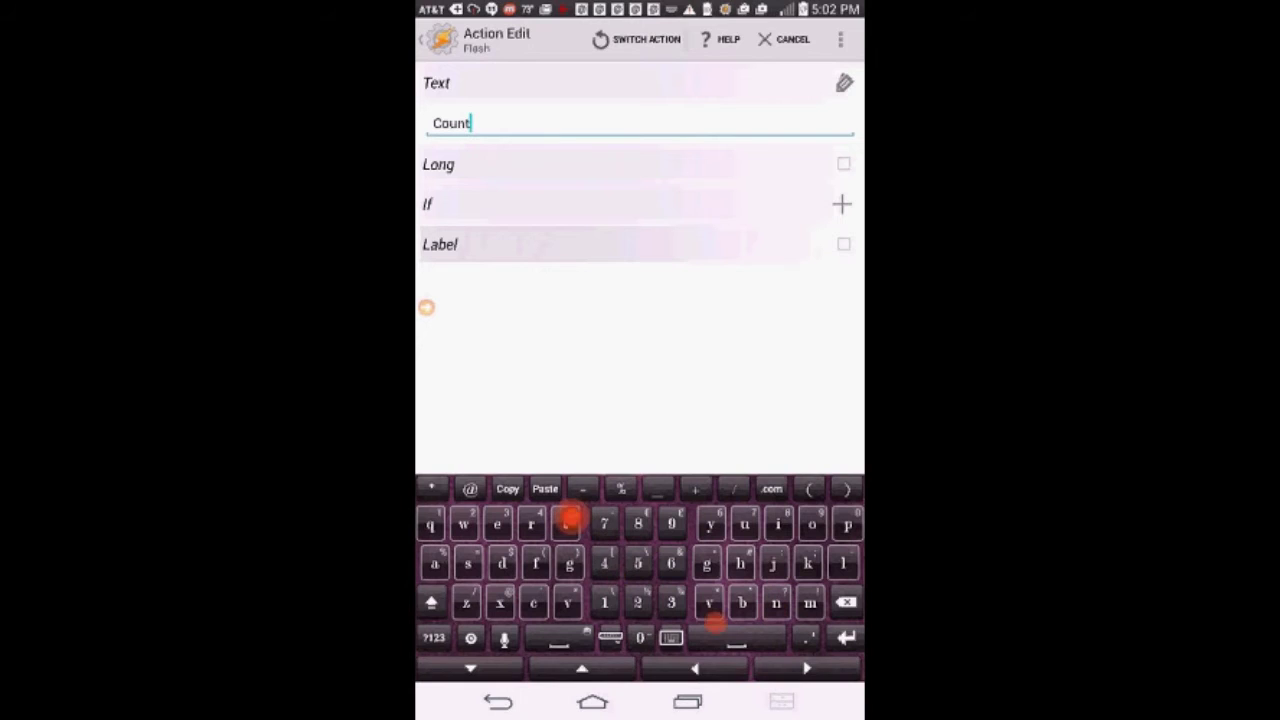
pyautogui.write('i')
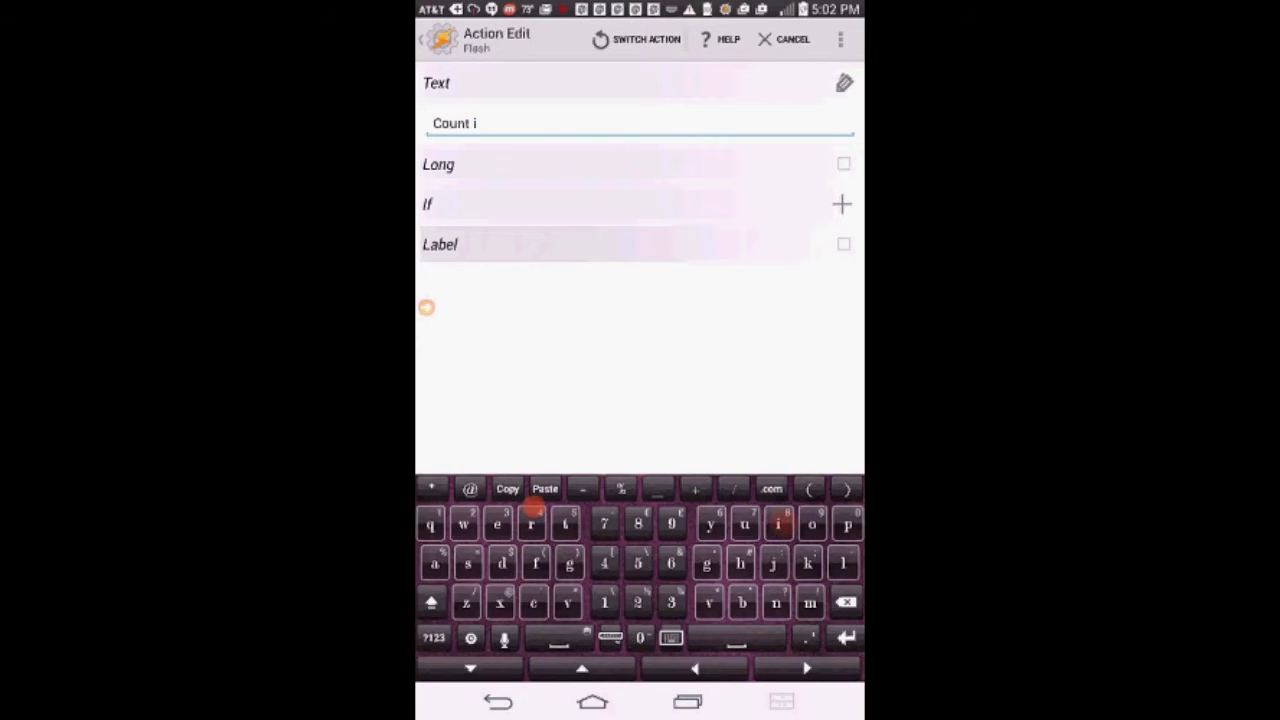
pyautogui.write('s ')
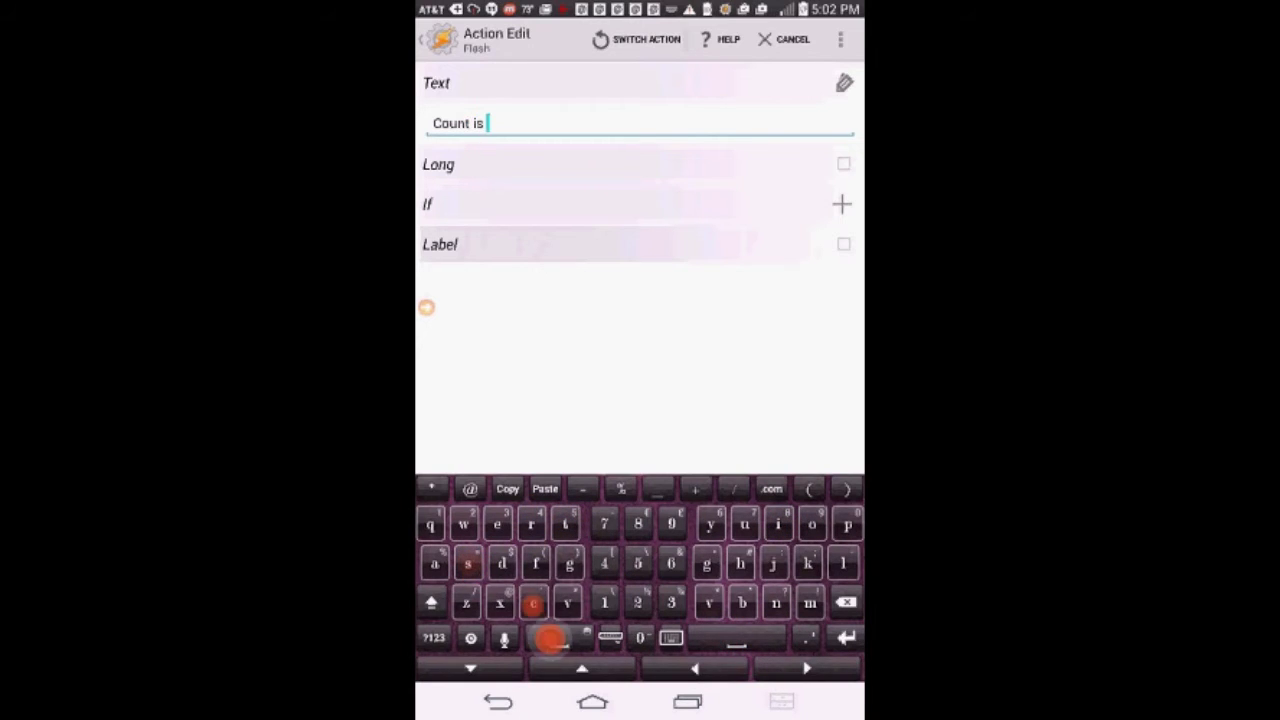
pyautogui.write('ck')
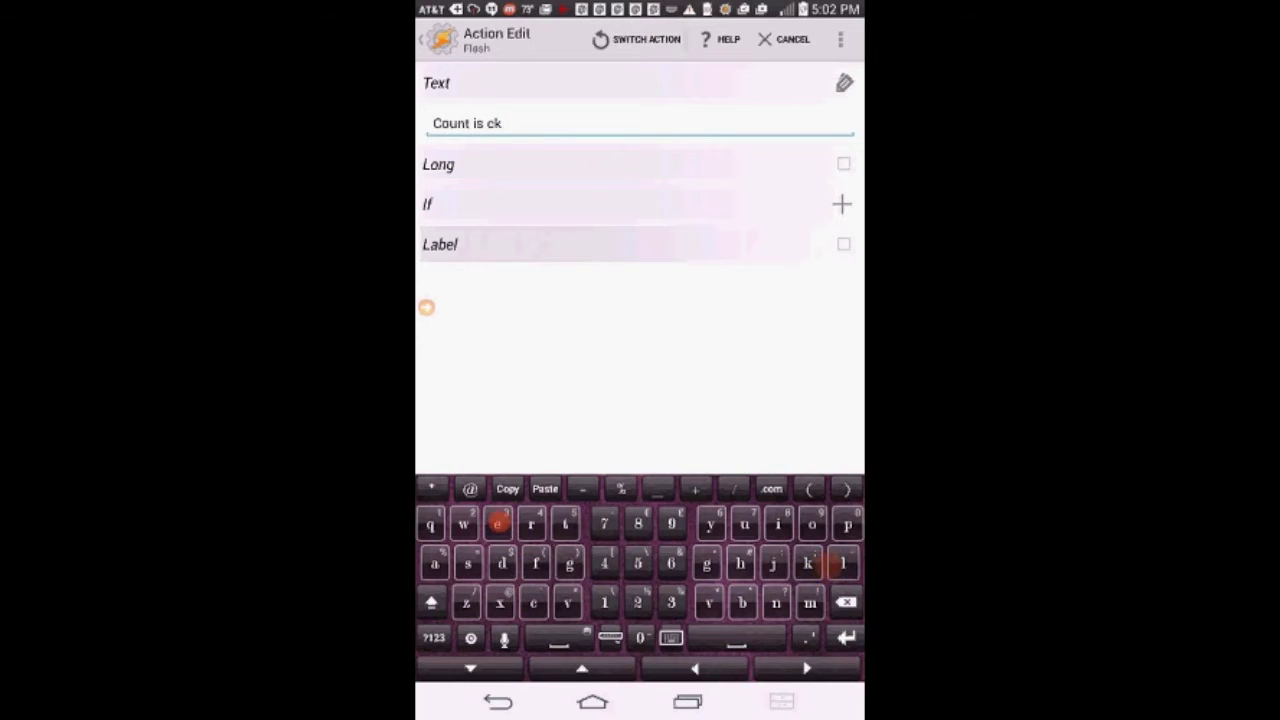
pyautogui.write('ear')
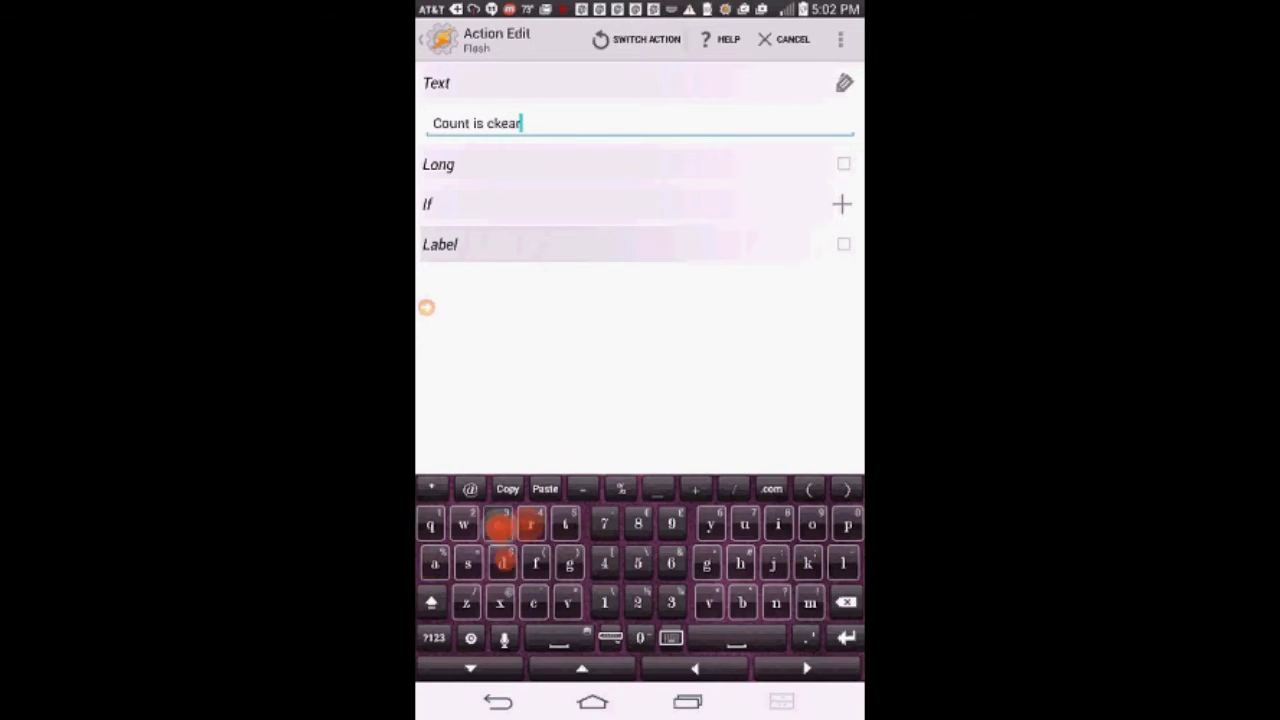
pyautogui.write('ed')
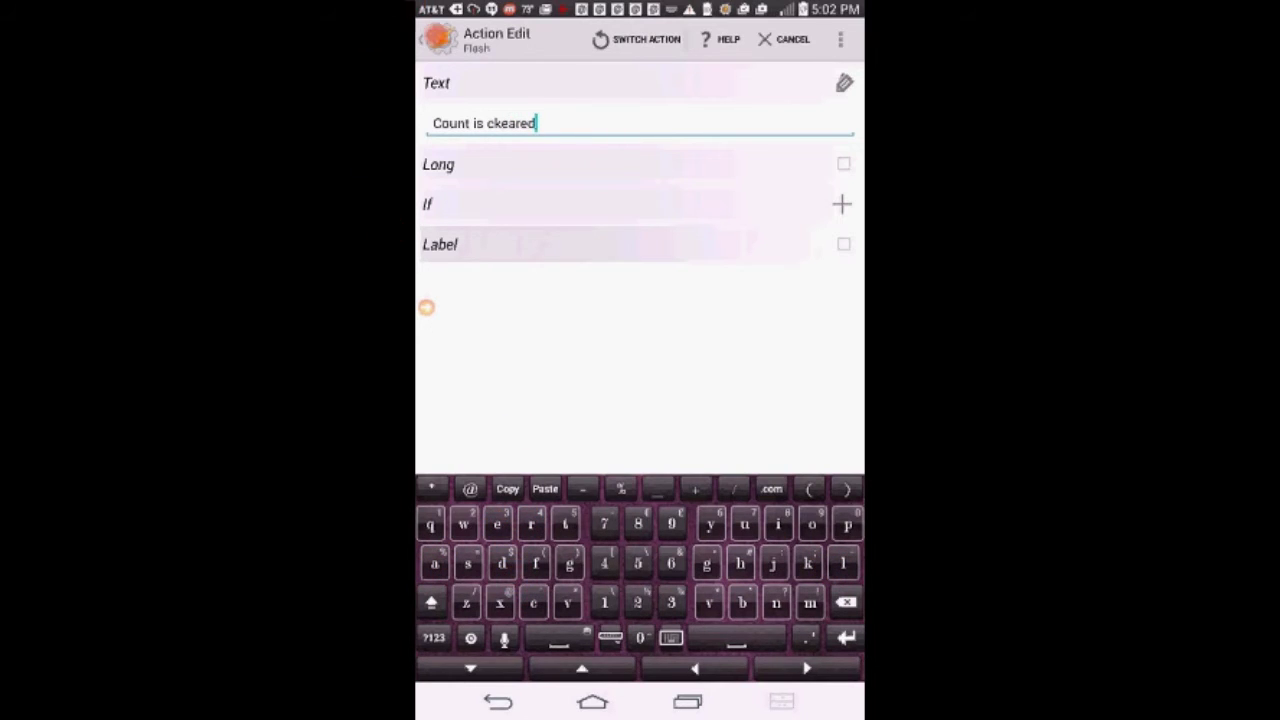
pyautogui.click(437, 38)
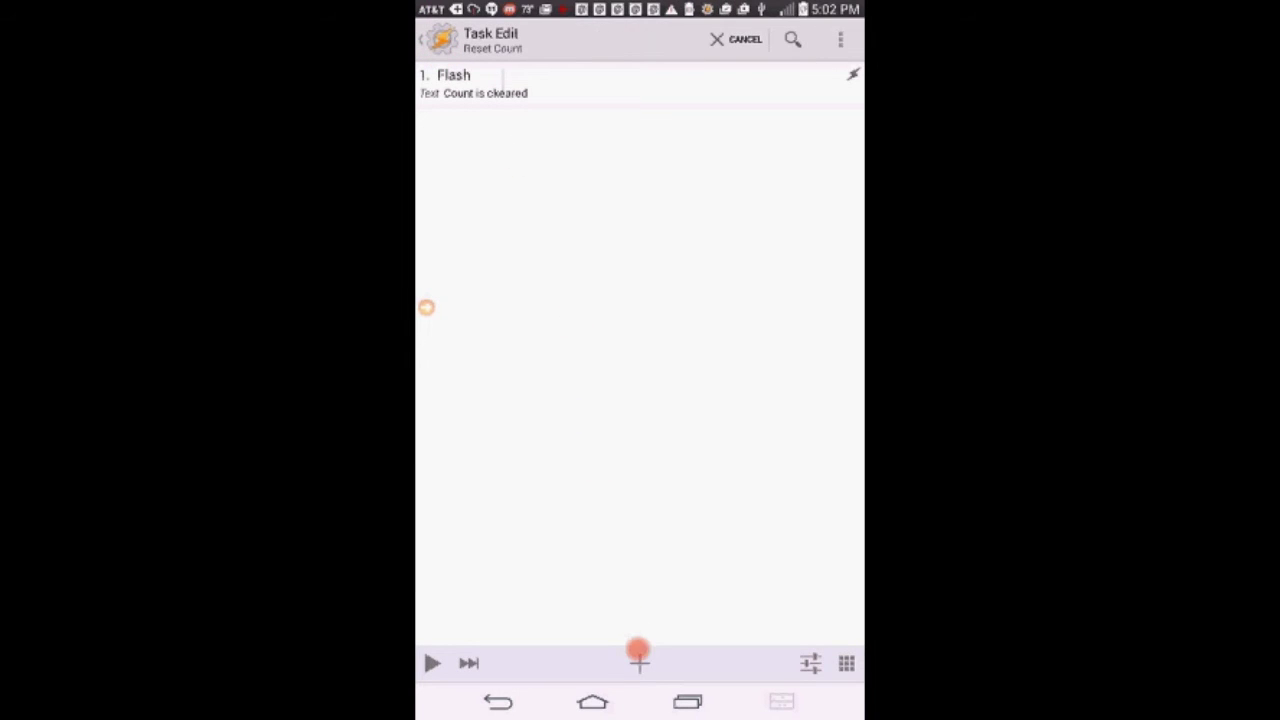
# Step: Add a Variable Clear action on %Missed_call to Reset Count and return to the task list
pyautogui.click(639, 660)
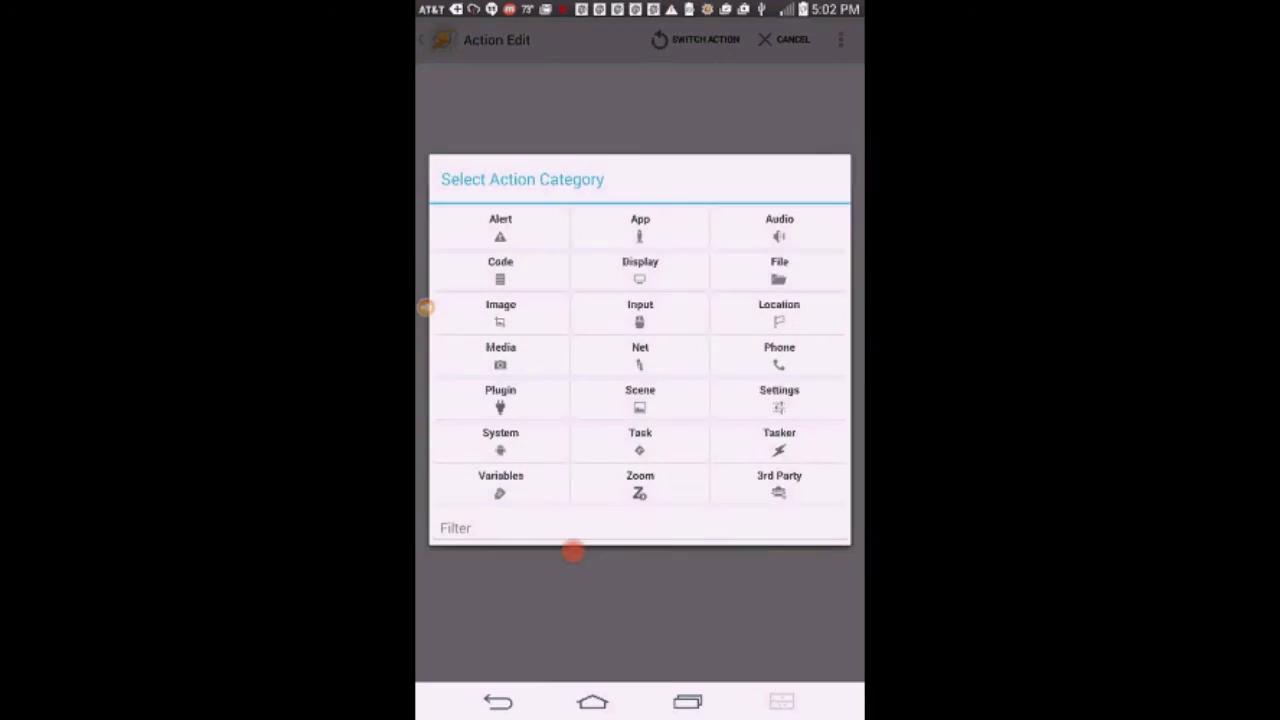
pyautogui.click(505, 478)
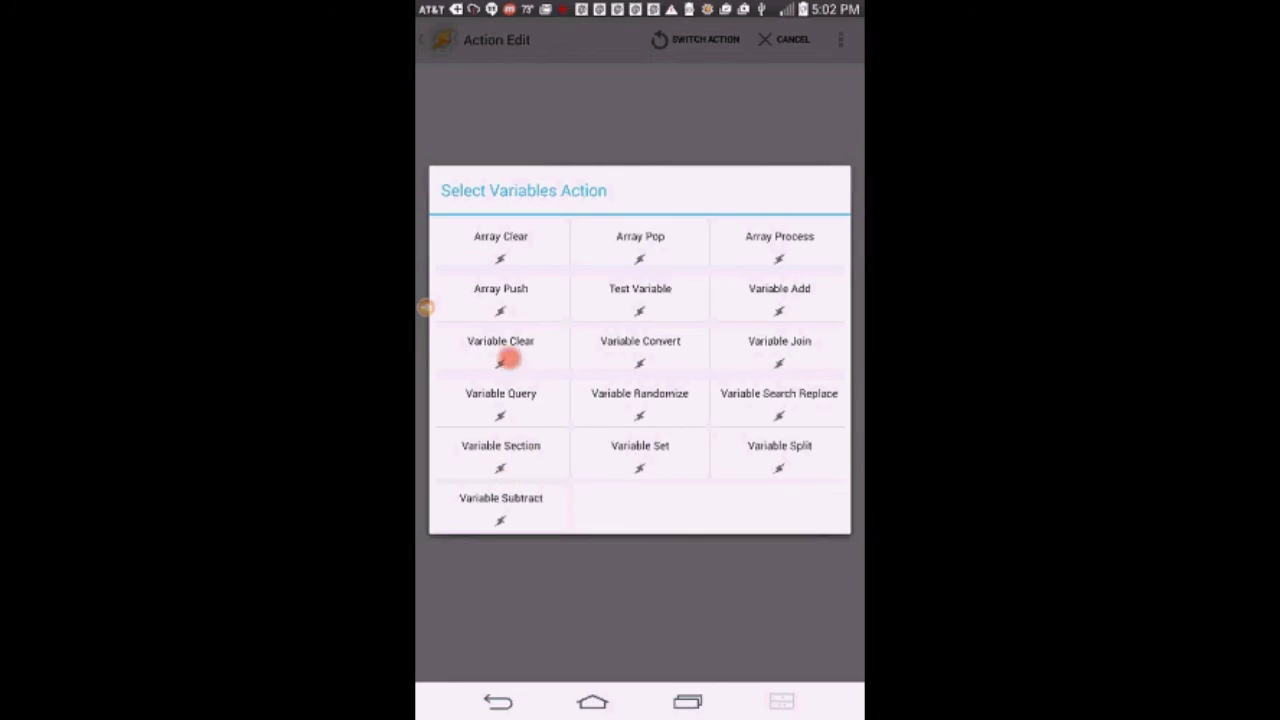
pyautogui.click(505, 355)
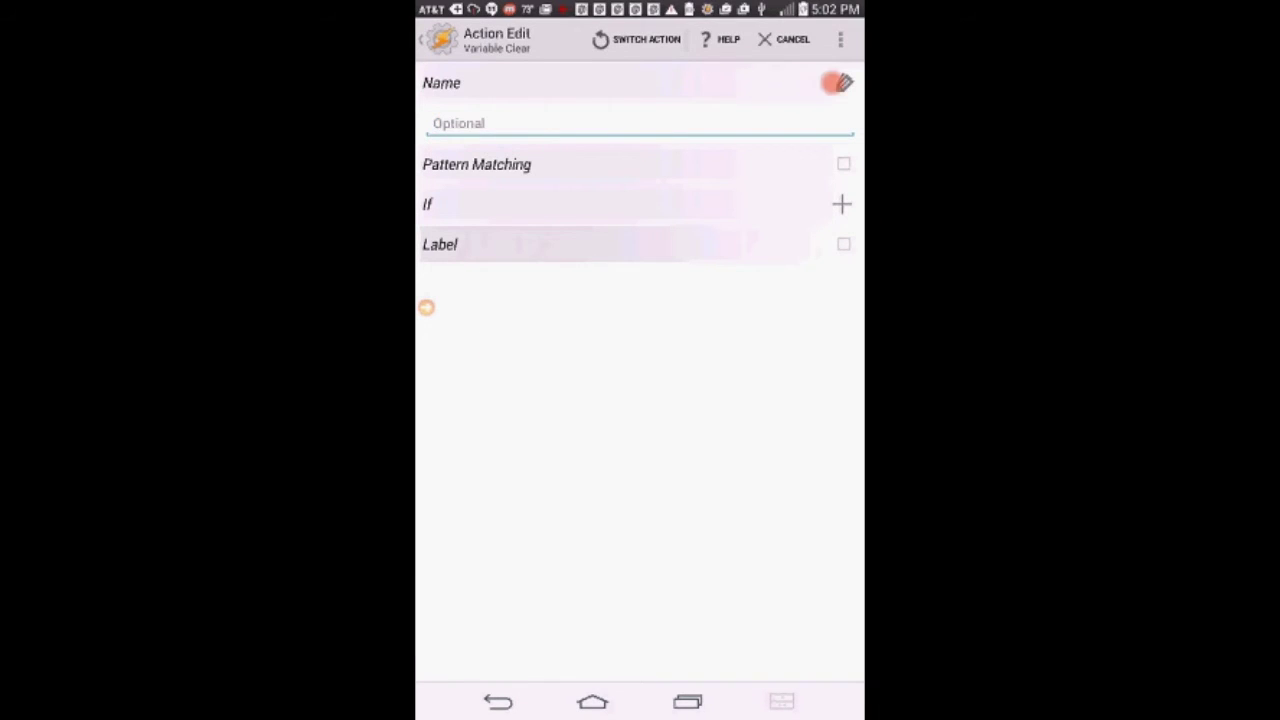
pyautogui.click(836, 83)
pyautogui.scroll(-3, 699, 456)
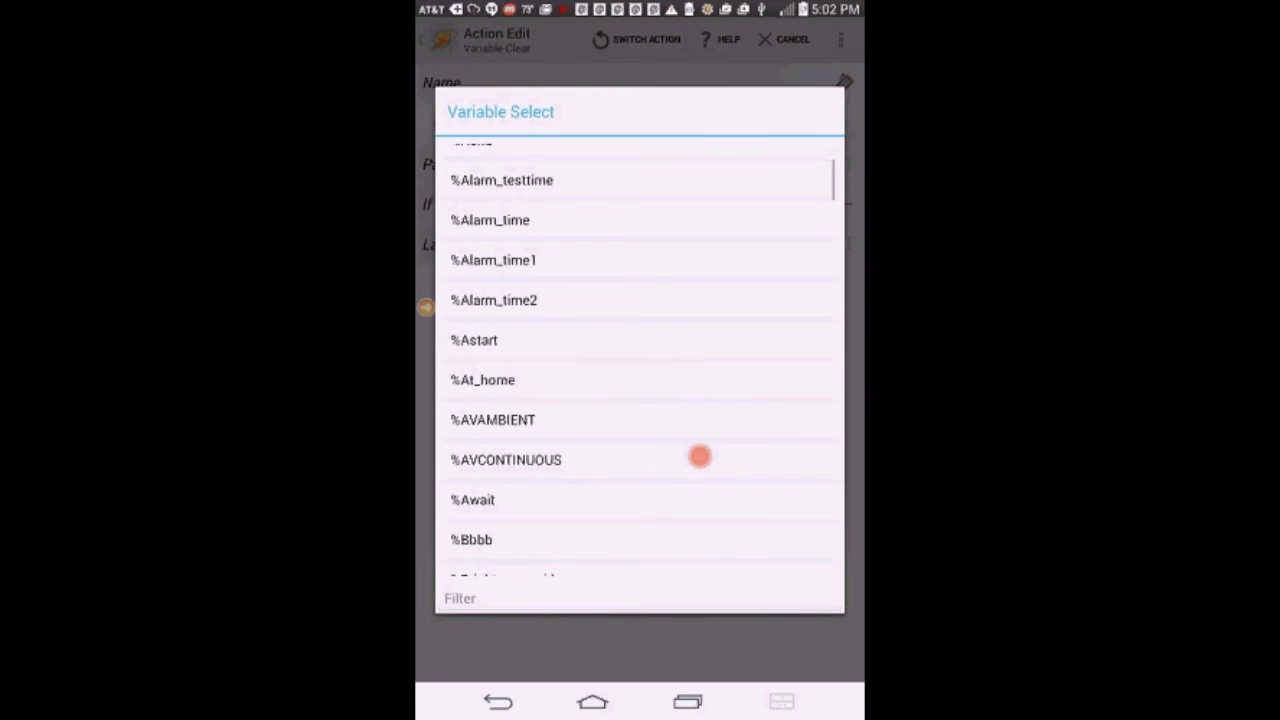
pyautogui.scroll(-5, 699, 456)
pyautogui.scroll(-3, 697, 477)
pyautogui.scroll(-3, 697, 489)
pyautogui.scroll(-3, 691, 506)
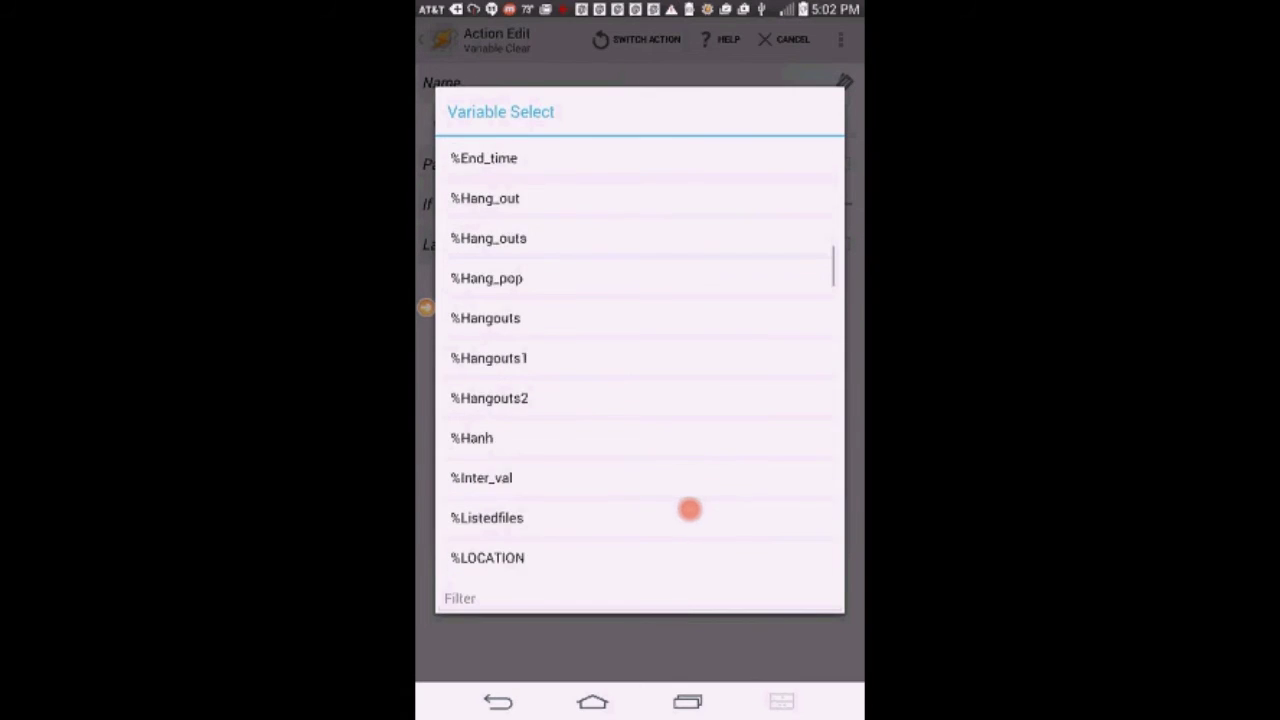
pyautogui.scroll(-3, 690, 510)
pyautogui.scroll(-3, 680, 520)
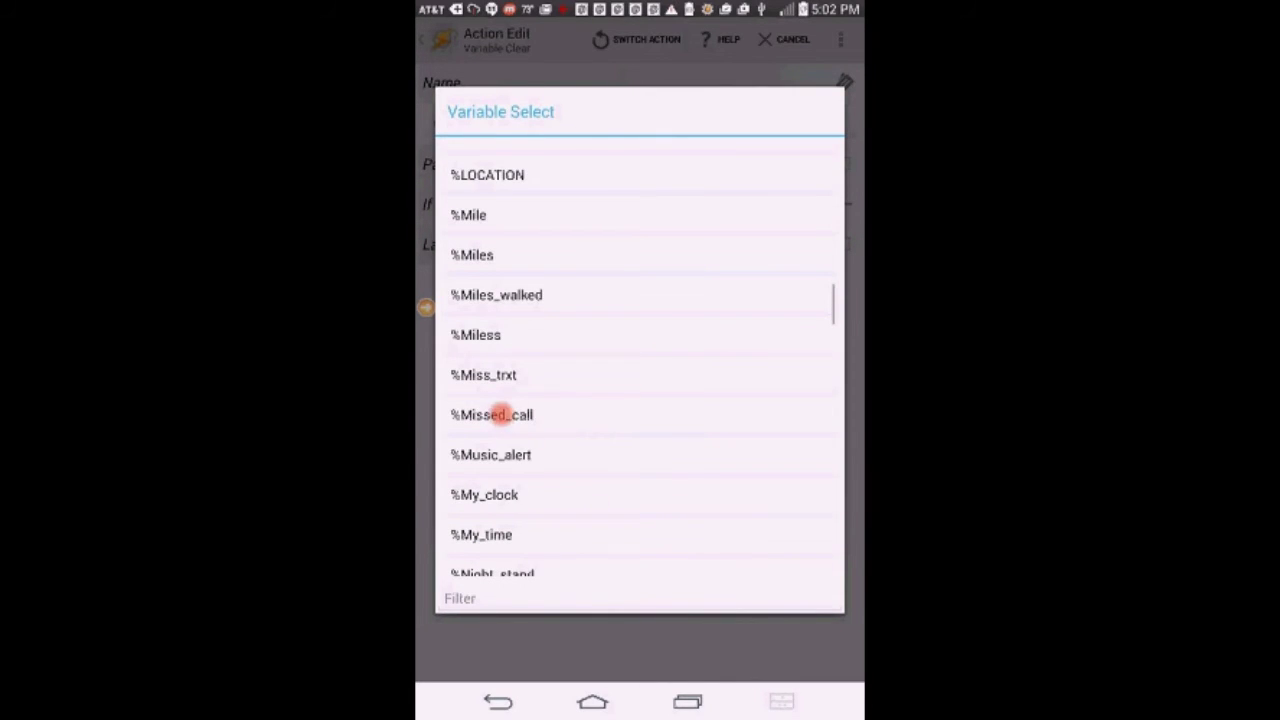
pyautogui.click(503, 415)
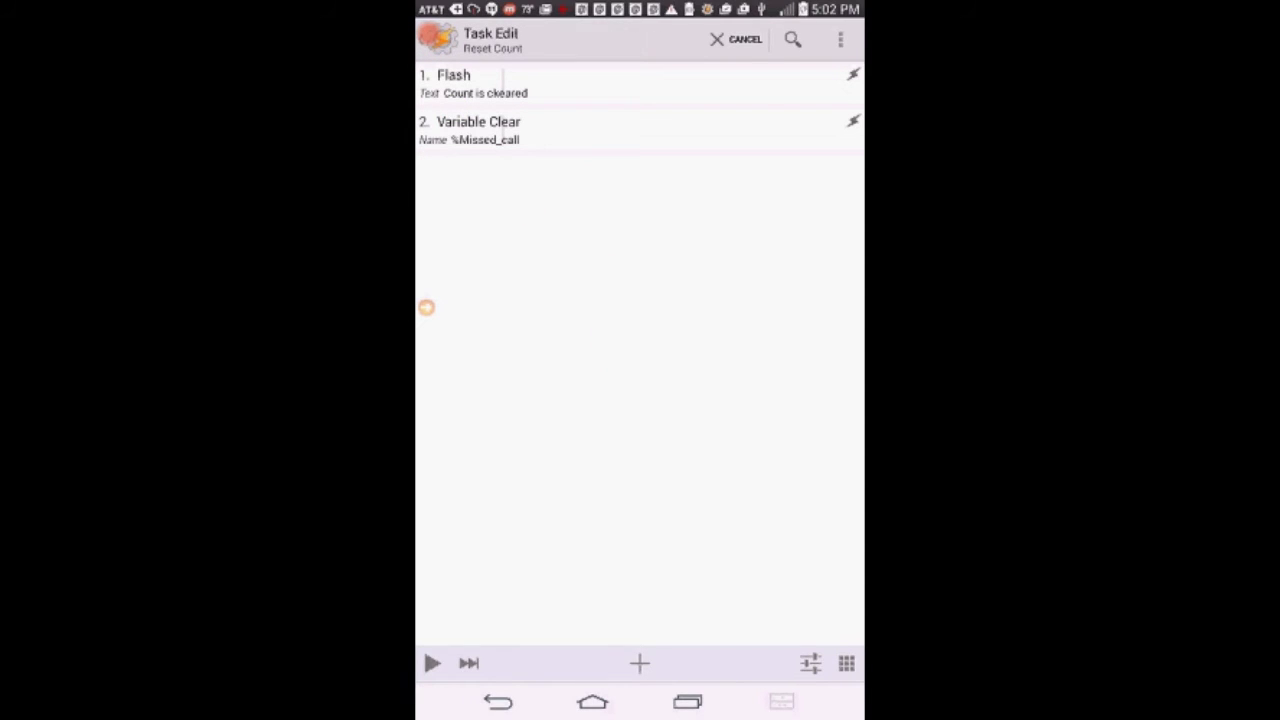
pyautogui.click(436, 36)
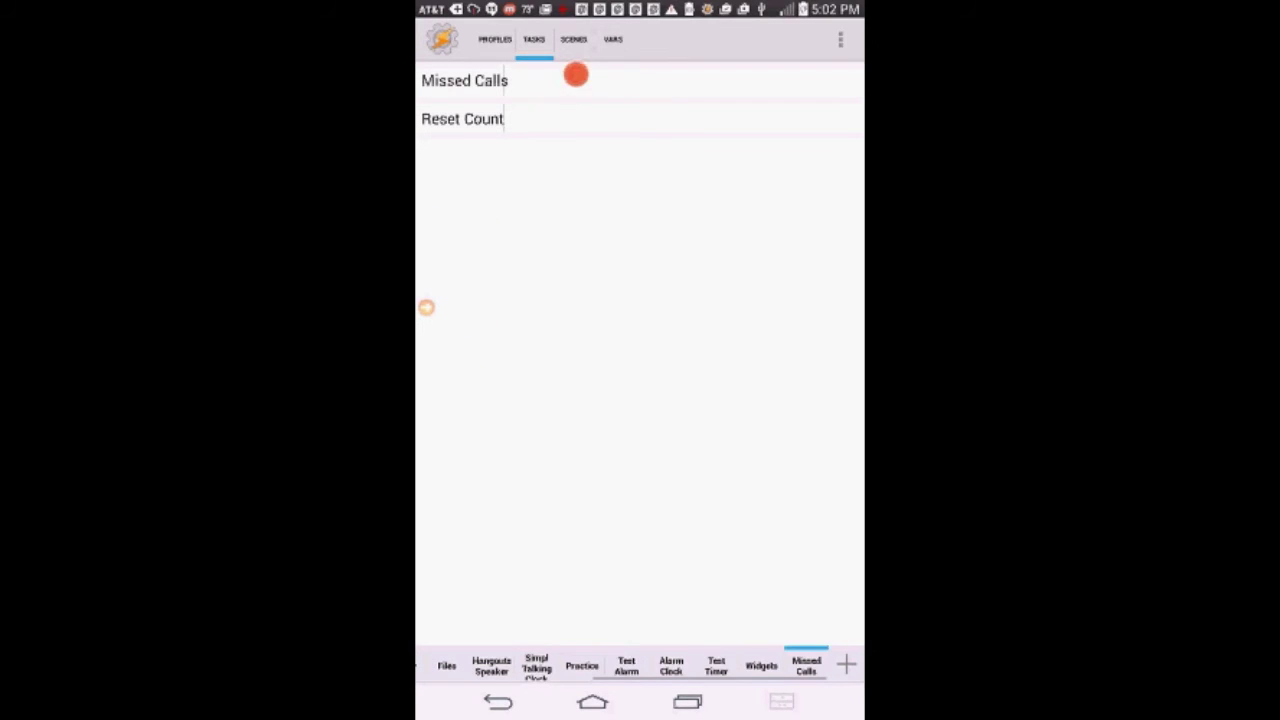
# Step: Test-run the Missed Calls task three times, then return to the task list
pyautogui.click(576, 75)
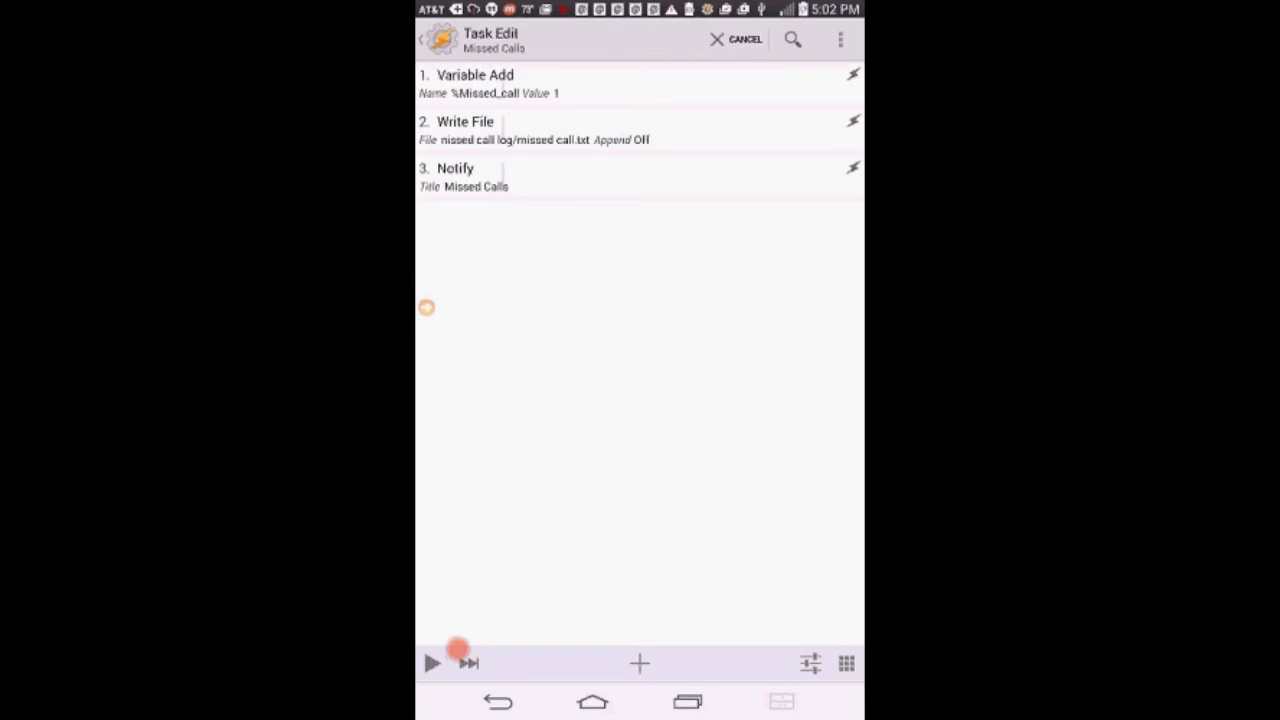
pyautogui.click(428, 662)
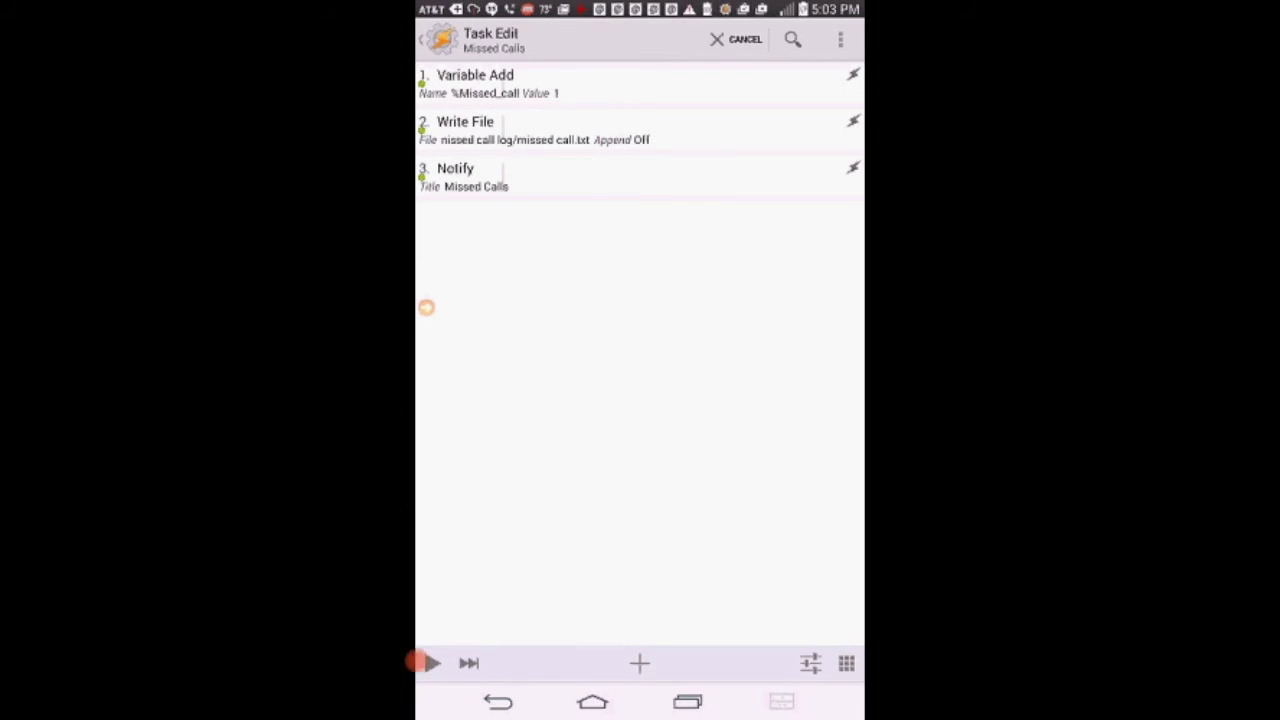
pyautogui.click(434, 662)
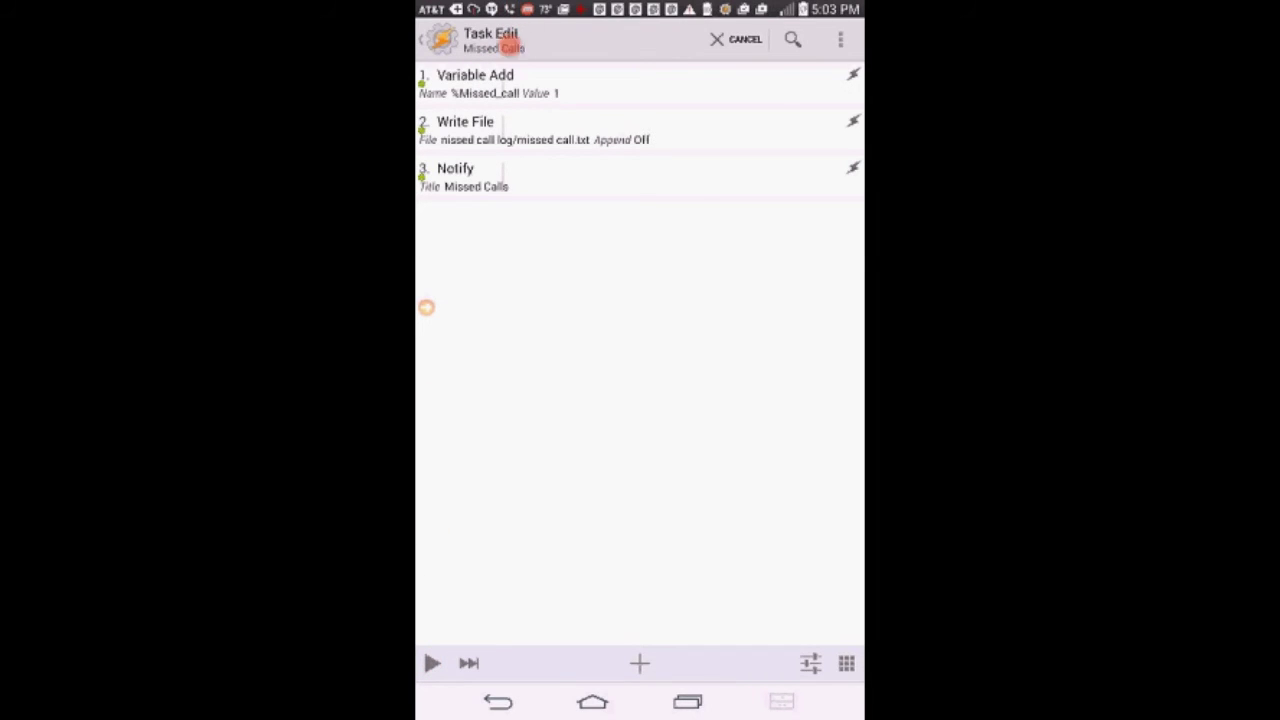
pyautogui.click(432, 662)
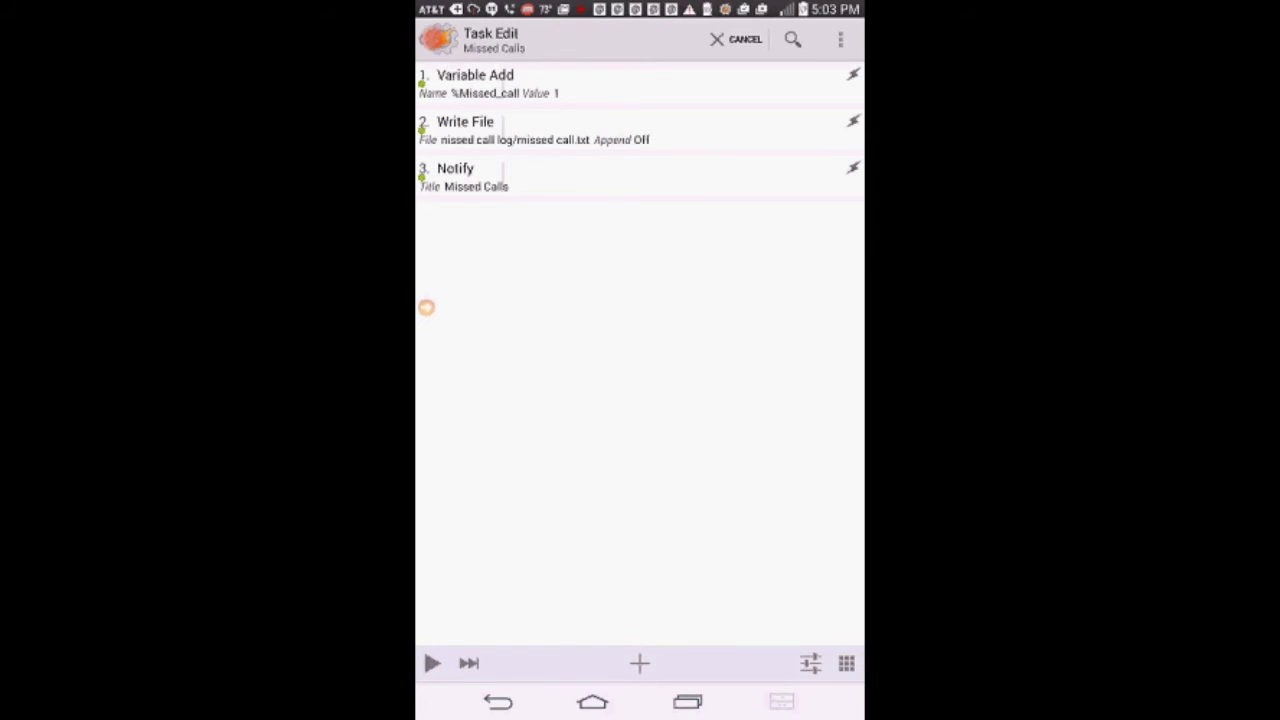
pyautogui.click(433, 38)
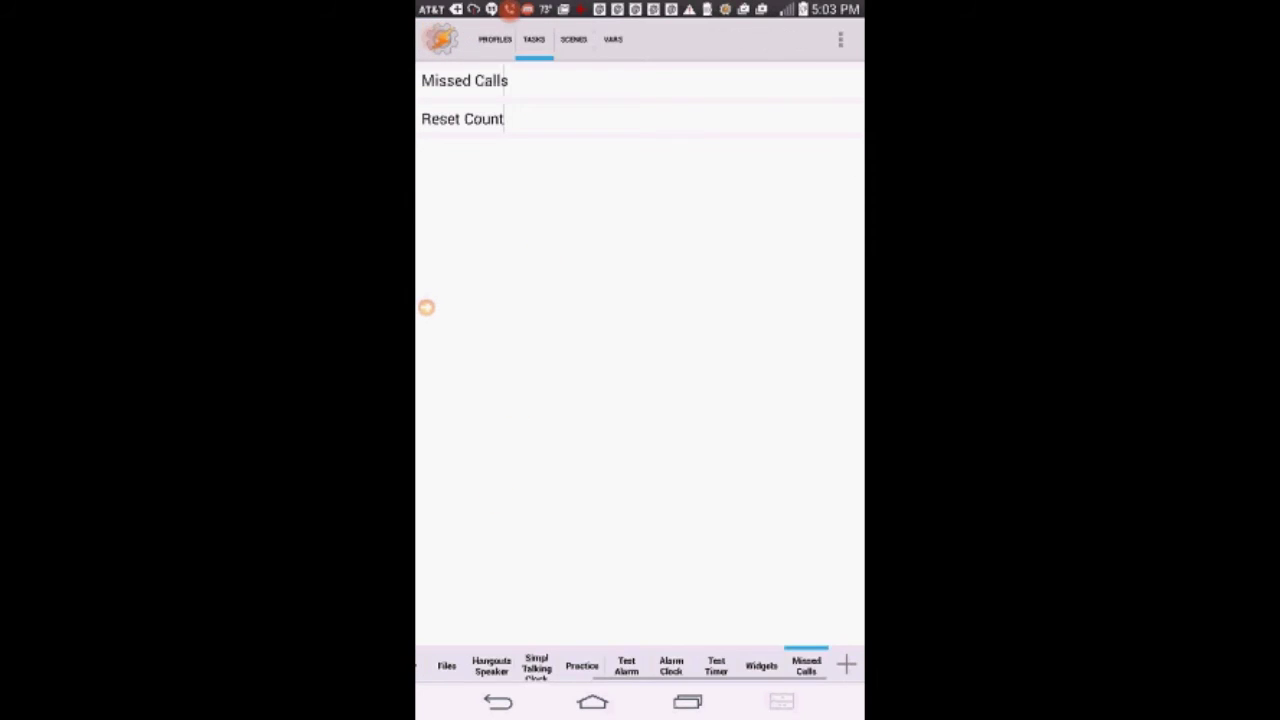
# Step: Pull down the notification shade to check the Missed Calls alert reading 5 missed calls
pyautogui.moveTo(533, 12); pyautogui.dragTo(540, 497)
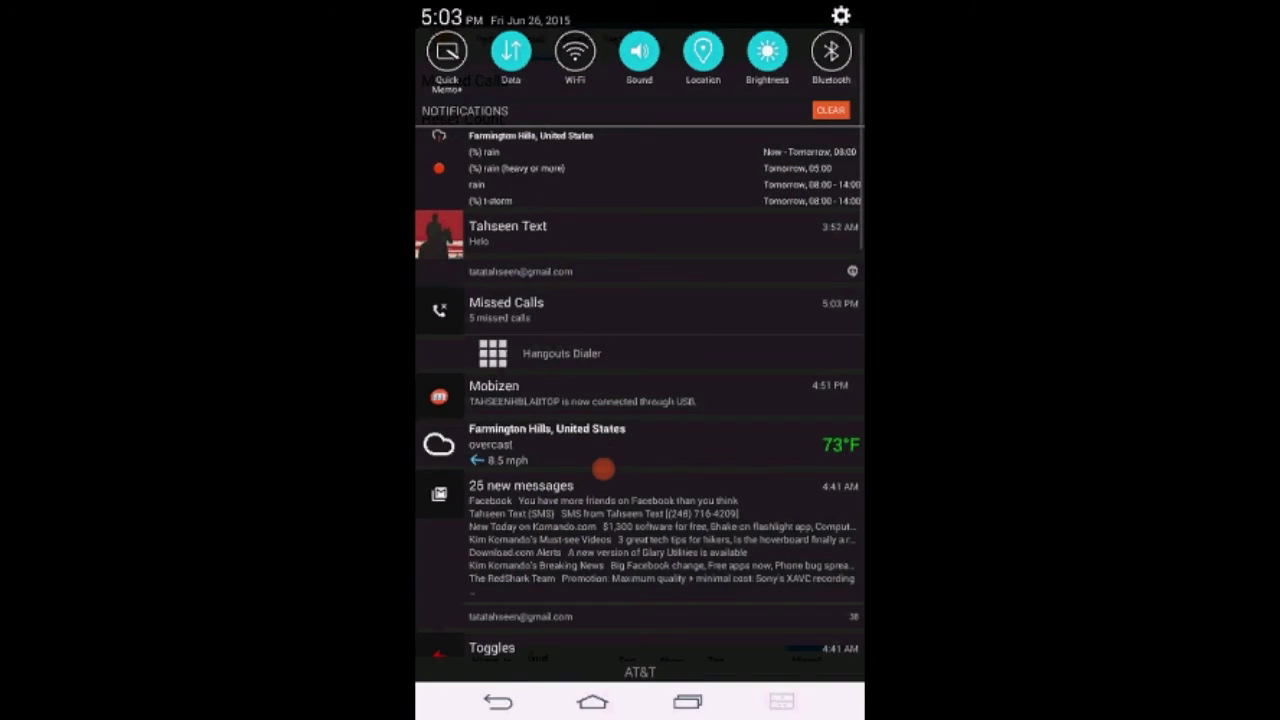
pyautogui.scroll(-3, 603, 469)
pyautogui.scroll(2, 606, 466)
pyautogui.scroll(2, 608, 470)
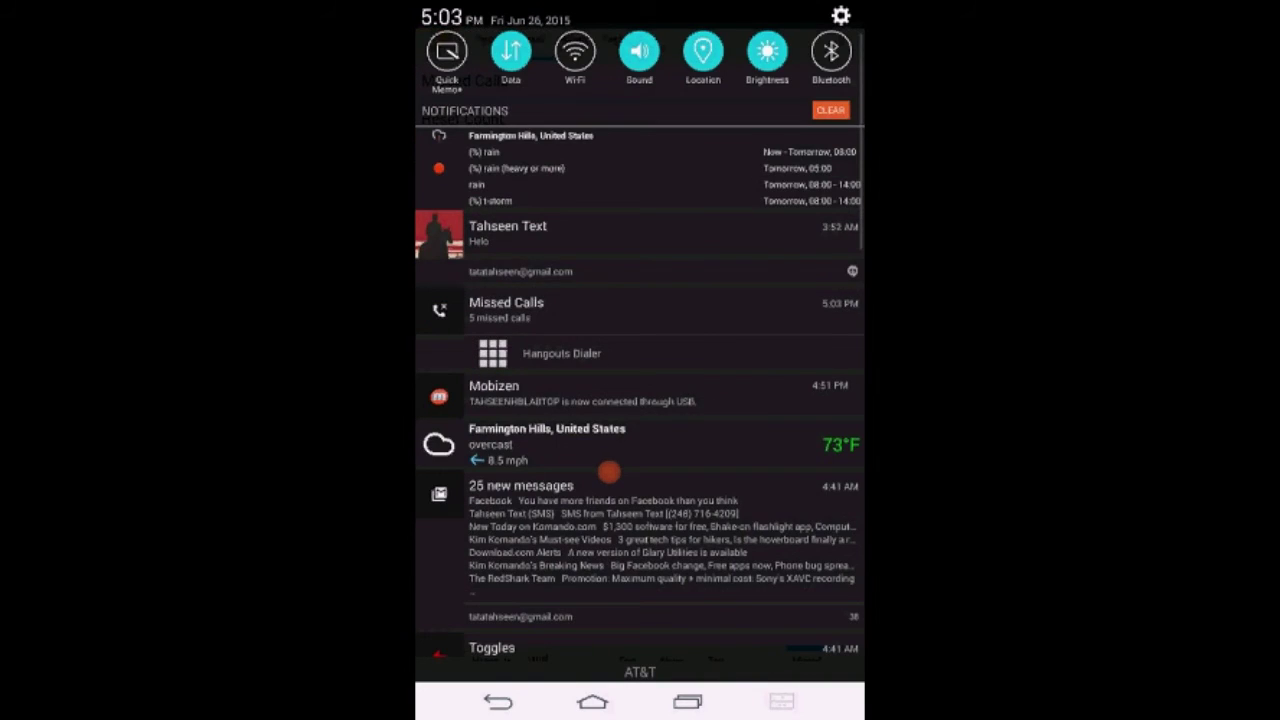